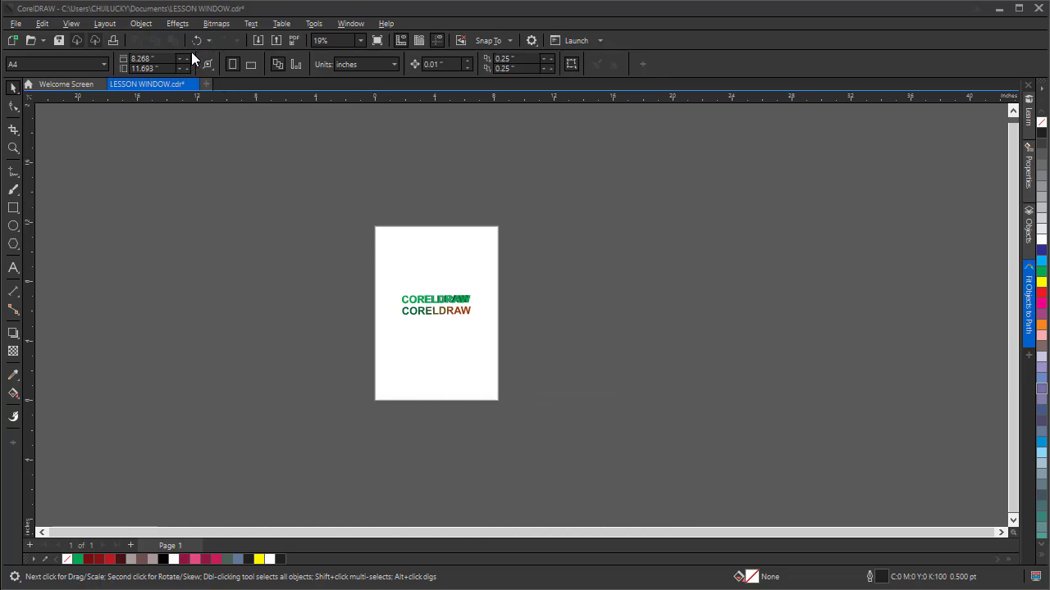
click(142, 23)
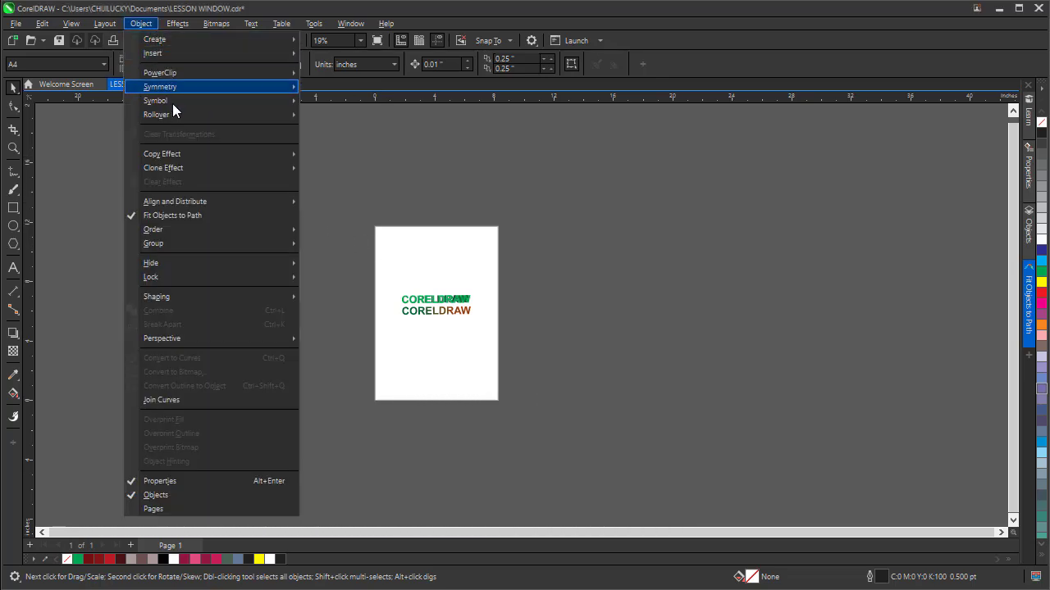
mouse_move(230, 267)
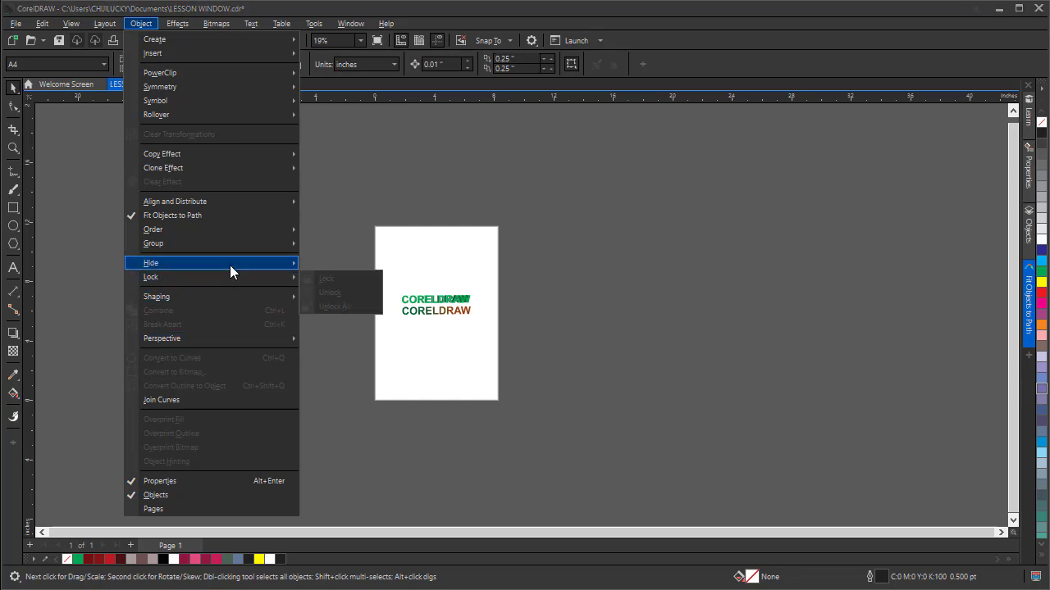
mouse_move(227, 245)
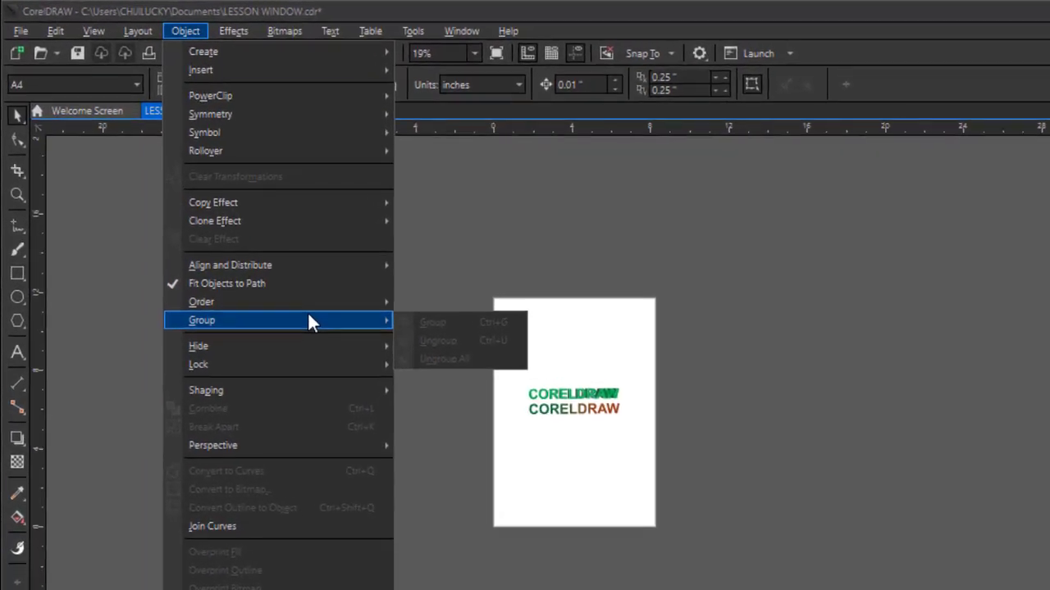
mouse_move(343, 431)
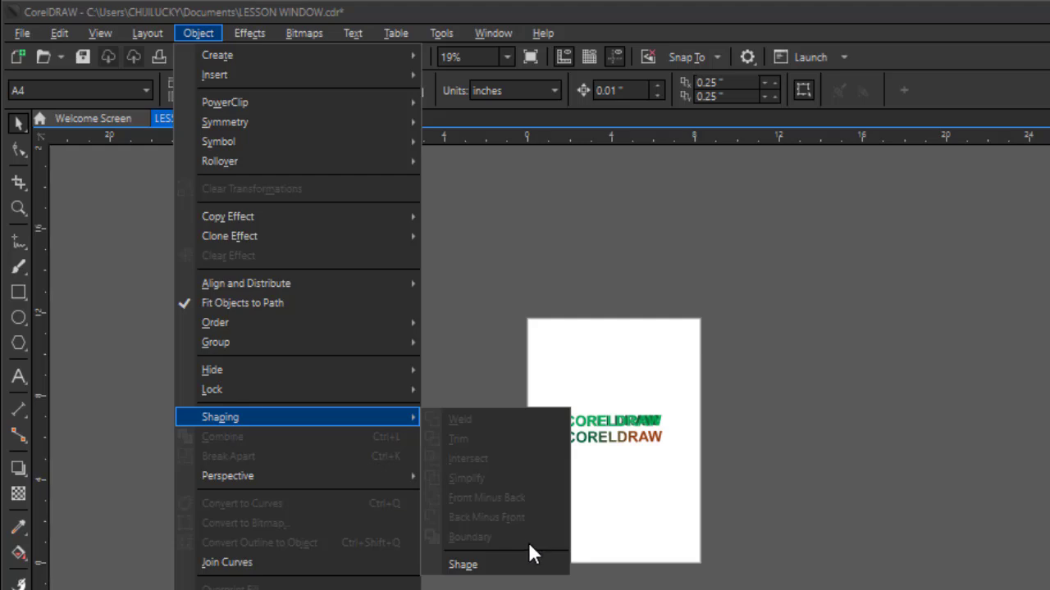
click(656, 438)
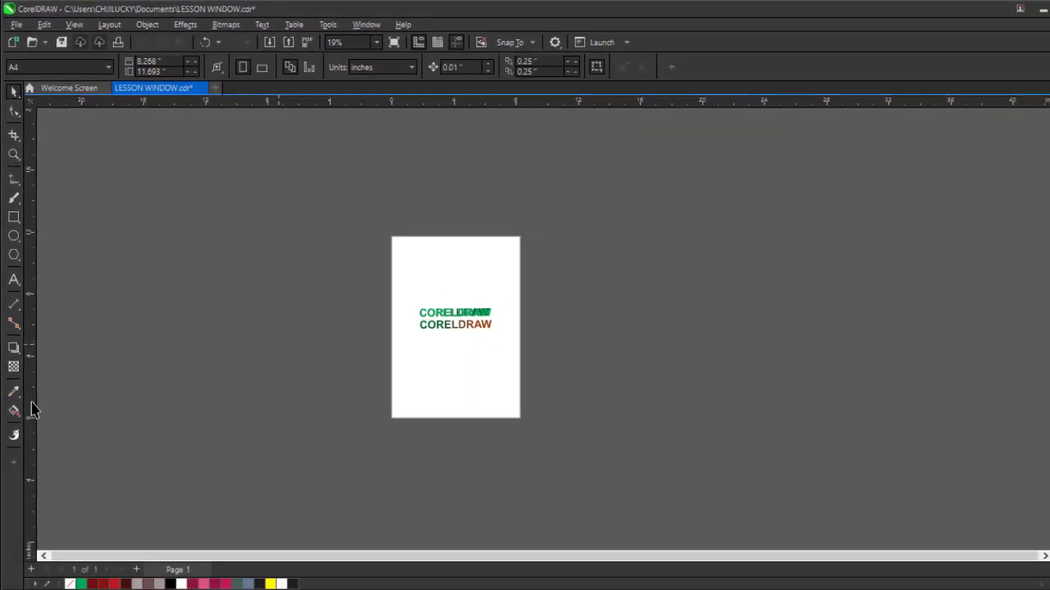
Draw a rectangle about 7.4 by 7.3 inches beside the page and an overlapping circle about 10.6 inches in diameter.
click(13, 207)
drag(608, 219, 719, 326)
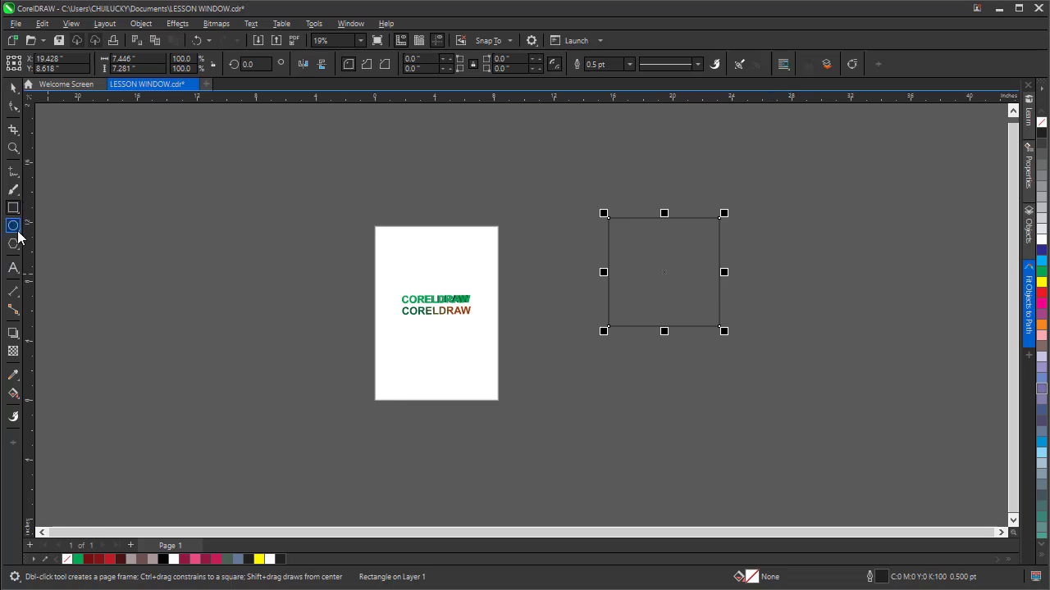
click(9, 228)
drag(555, 258, 672, 424)
click(13, 87)
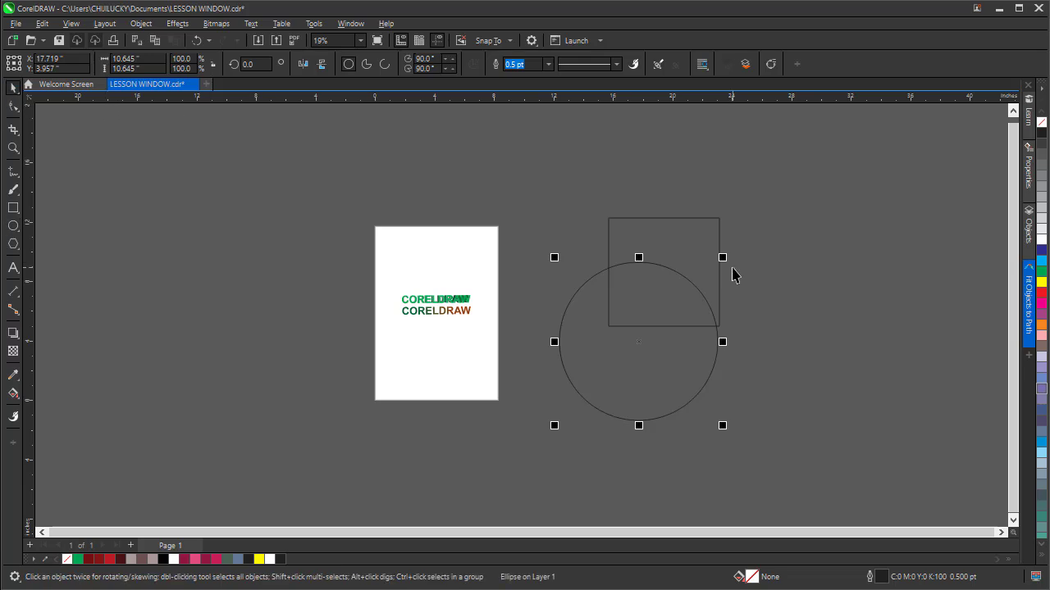
Enlarge the rectangle to about 11.4 by 11.1 inches and move it and the circle apart so they no longer overlap.
click(718, 232)
drag(722, 214, 810, 157)
drag(767, 234, 820, 250)
drag(566, 345, 534, 308)
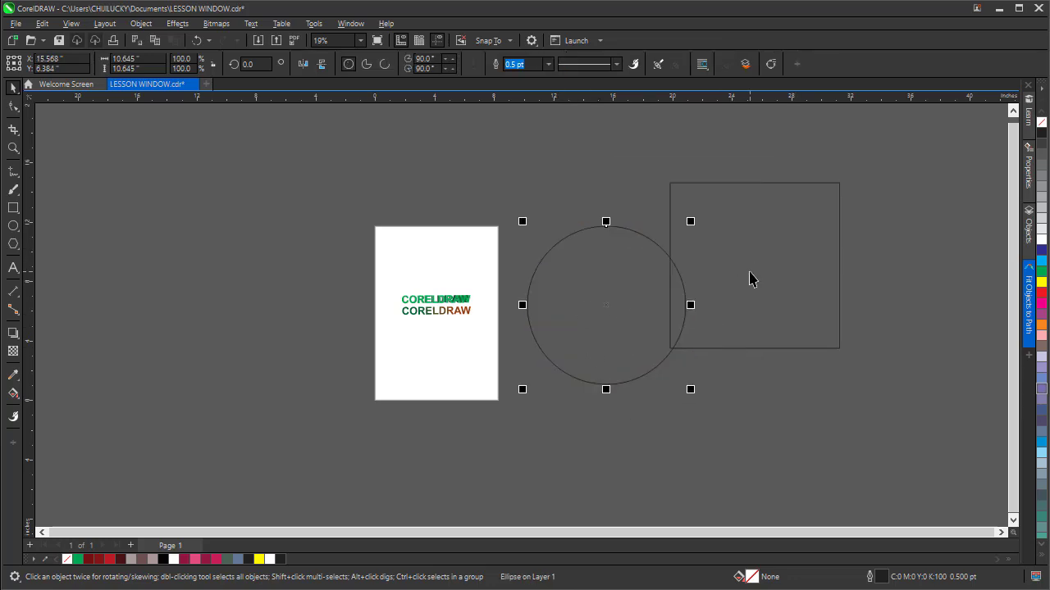
drag(770, 264, 843, 250)
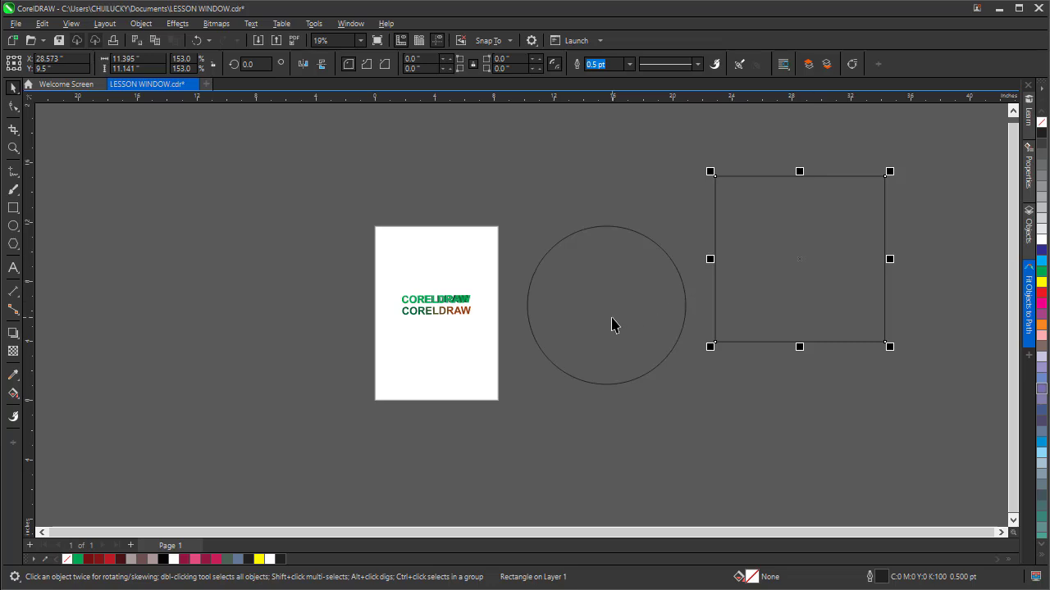
Move the circle over the rectangle's lower-left corner, and shift both shapes together closer to the page.
click(595, 298)
drag(595, 298, 723, 314)
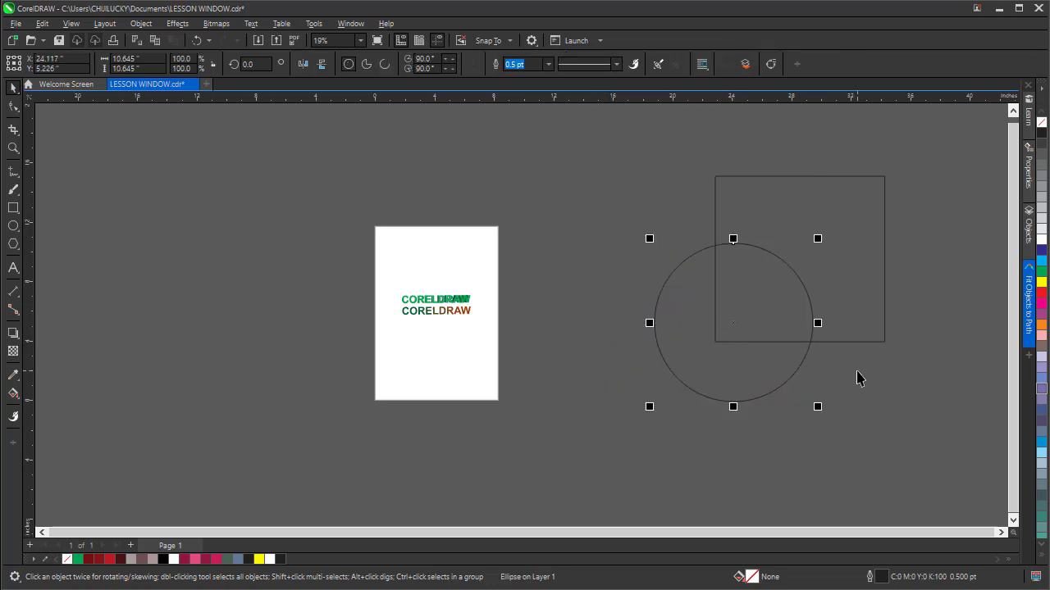
drag(933, 127, 598, 520)
drag(764, 281, 642, 335)
click(902, 275)
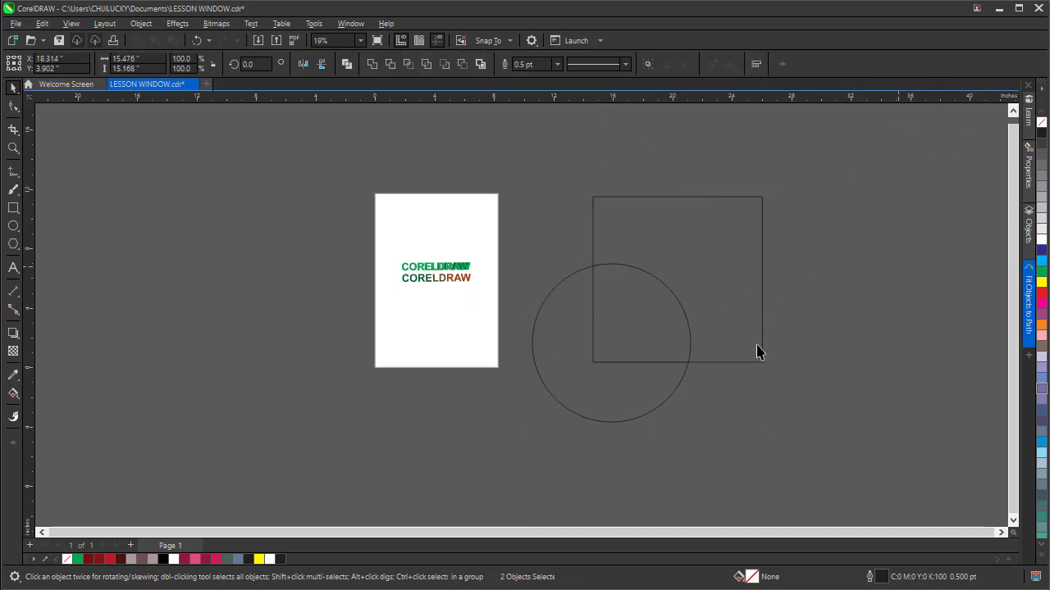
Examine the shaping commands available for the circle and rectangle when both are selected.
click(582, 383)
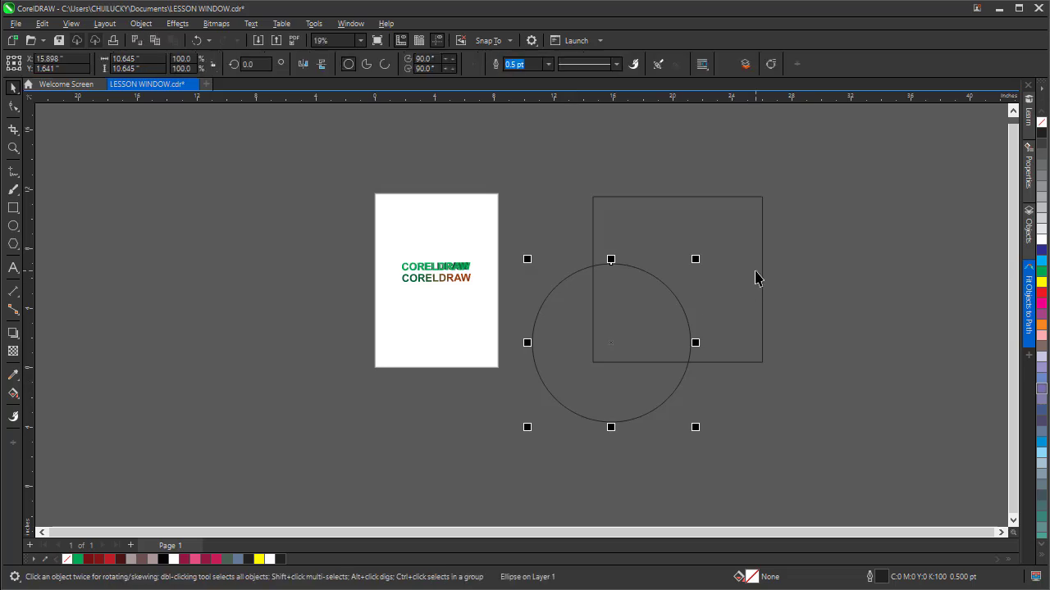
click(755, 277)
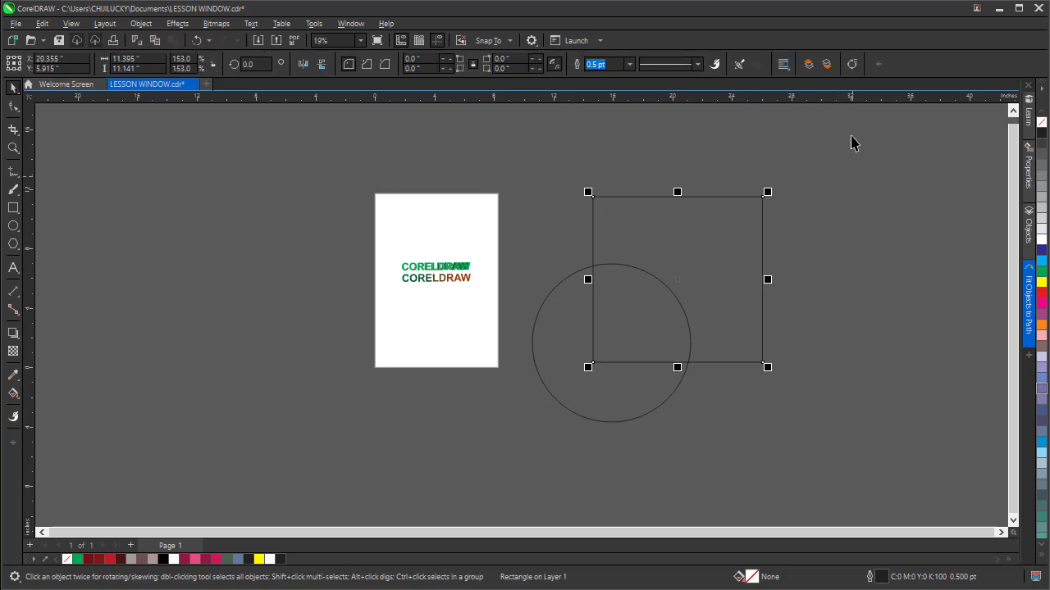
drag(858, 127, 497, 497)
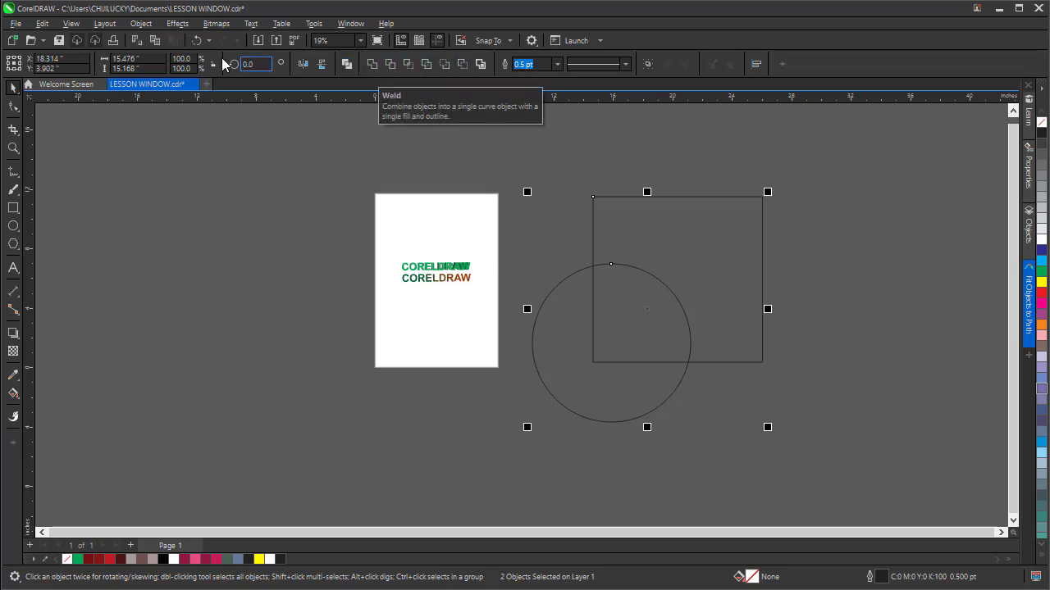
click(139, 24)
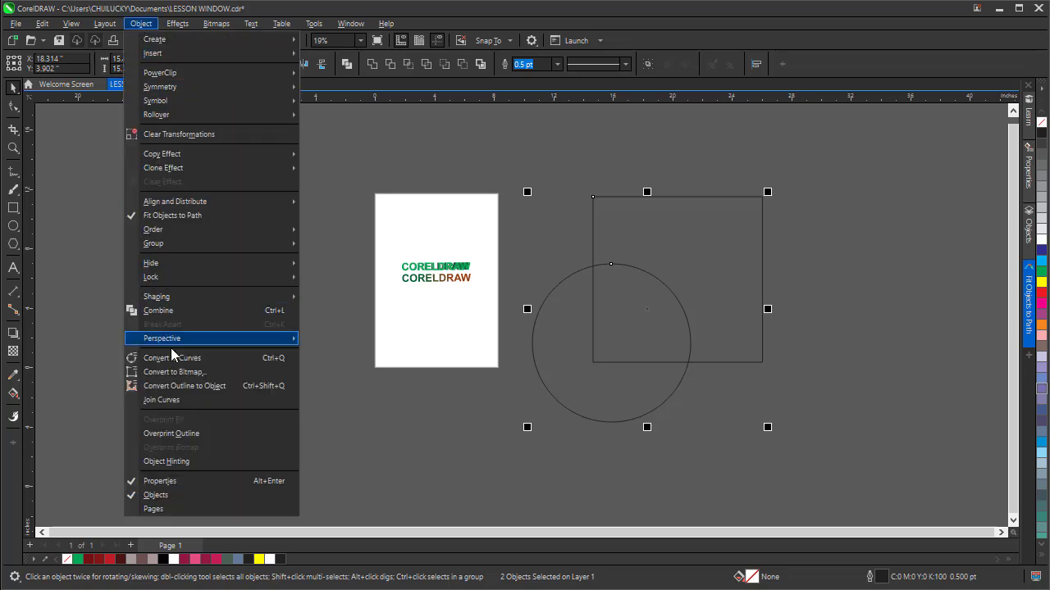
mouse_move(203, 303)
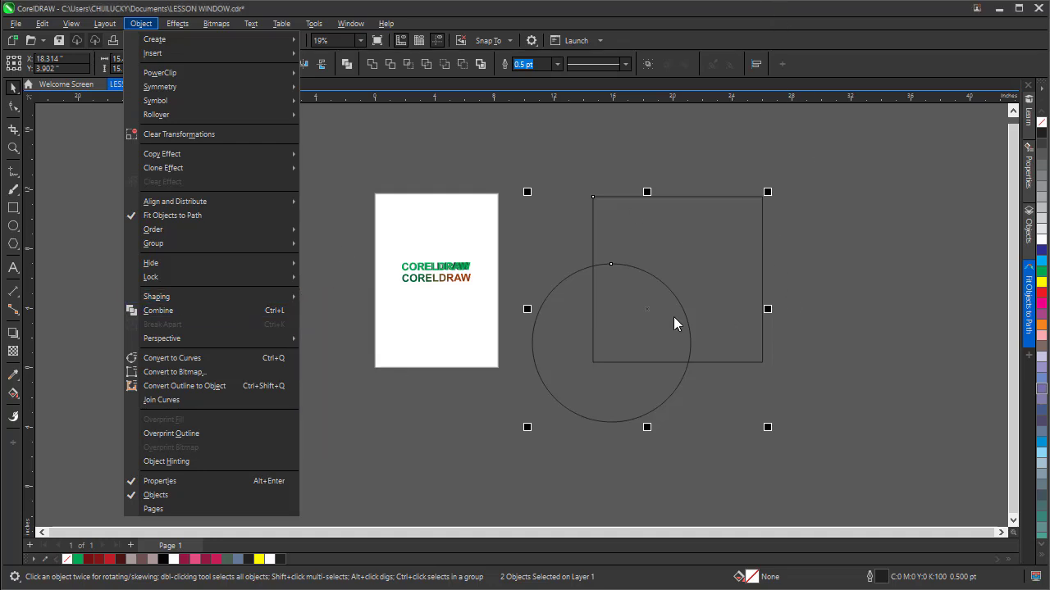
click(656, 5)
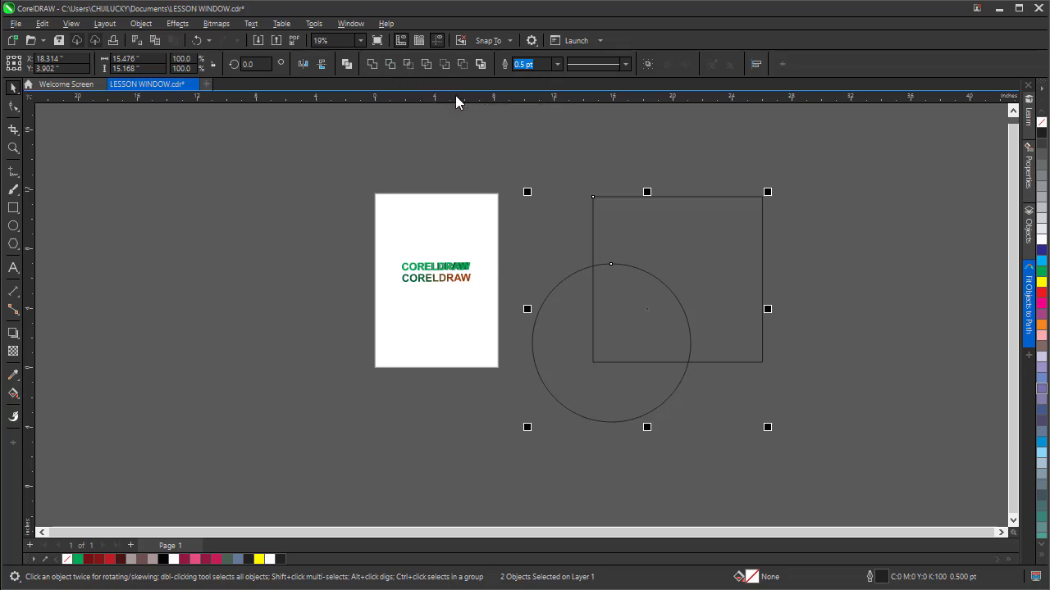
click(141, 23)
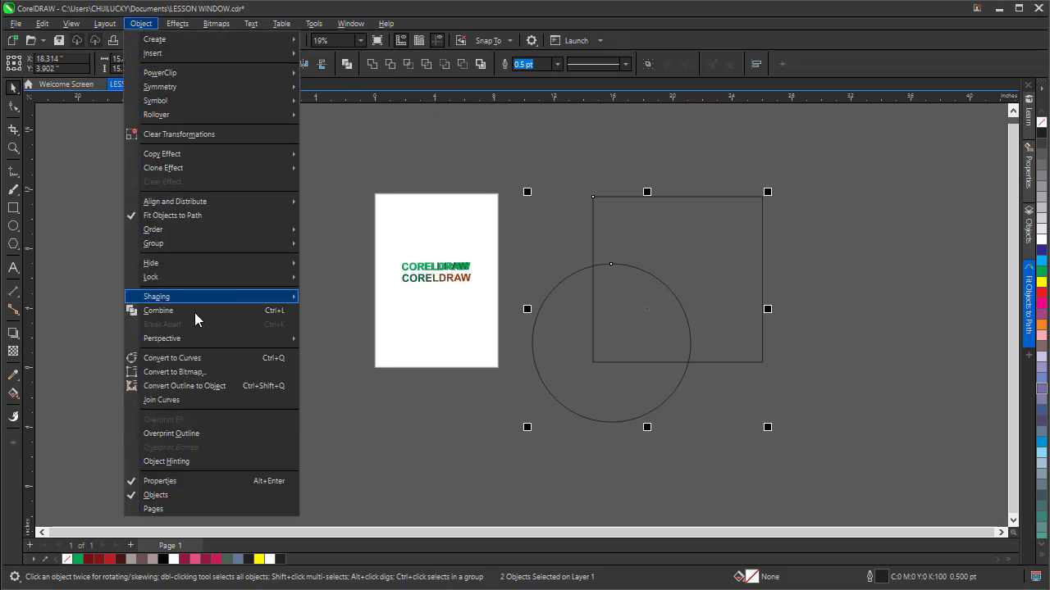
click(683, 4)
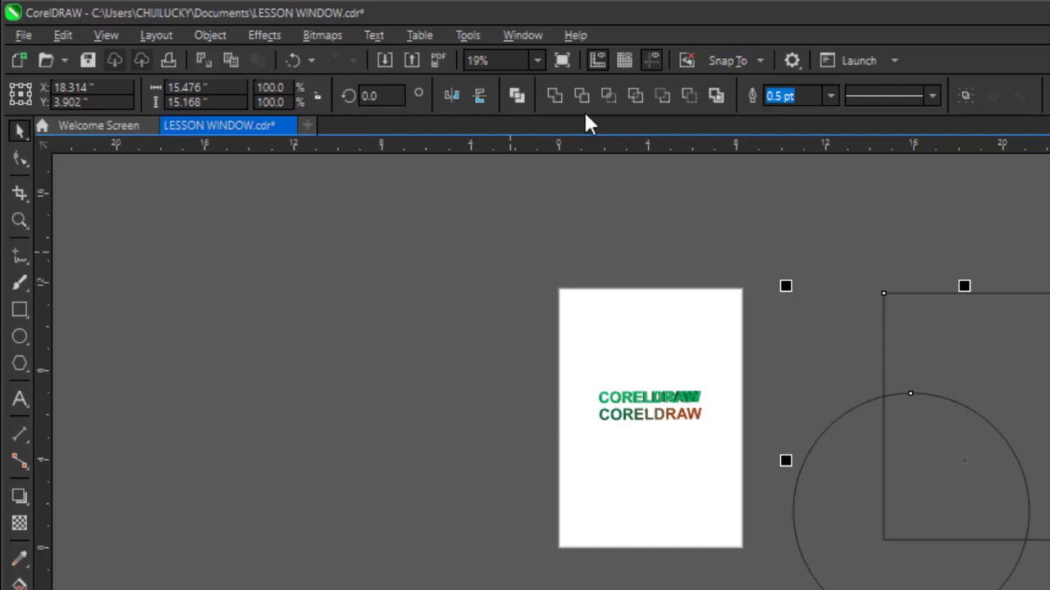
click(1038, 441)
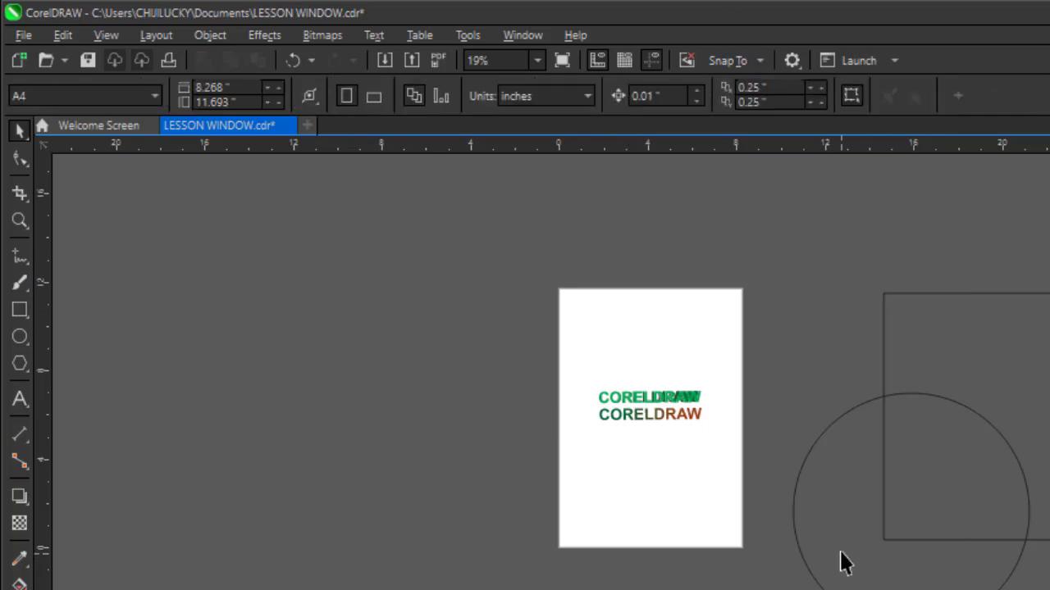
Trim the rectangle with the overlapping circle, and move the circle away from the cut rectangle.
click(812, 488)
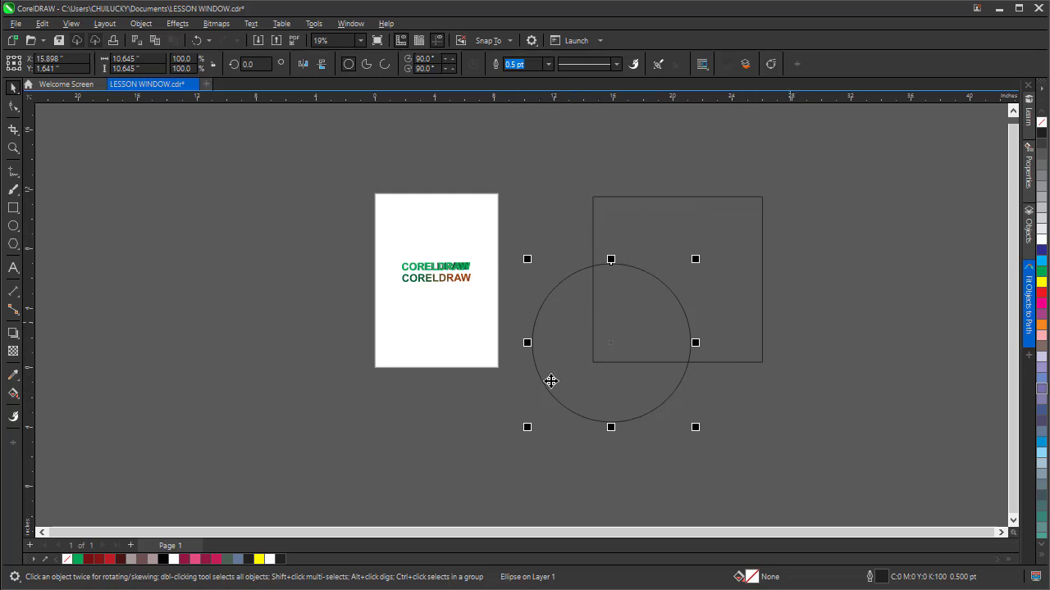
shift+click(740, 237)
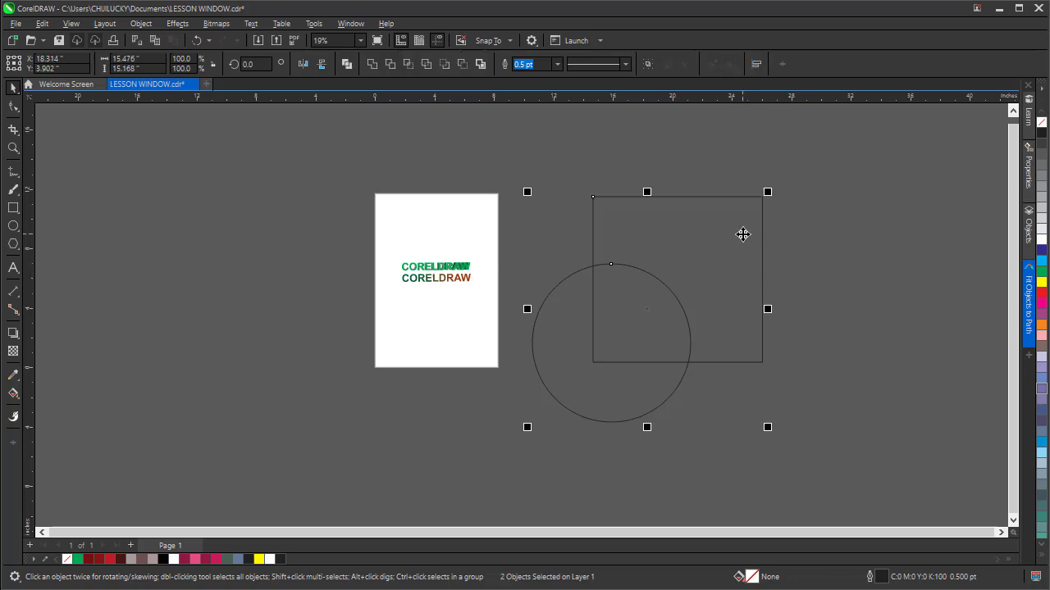
click(391, 65)
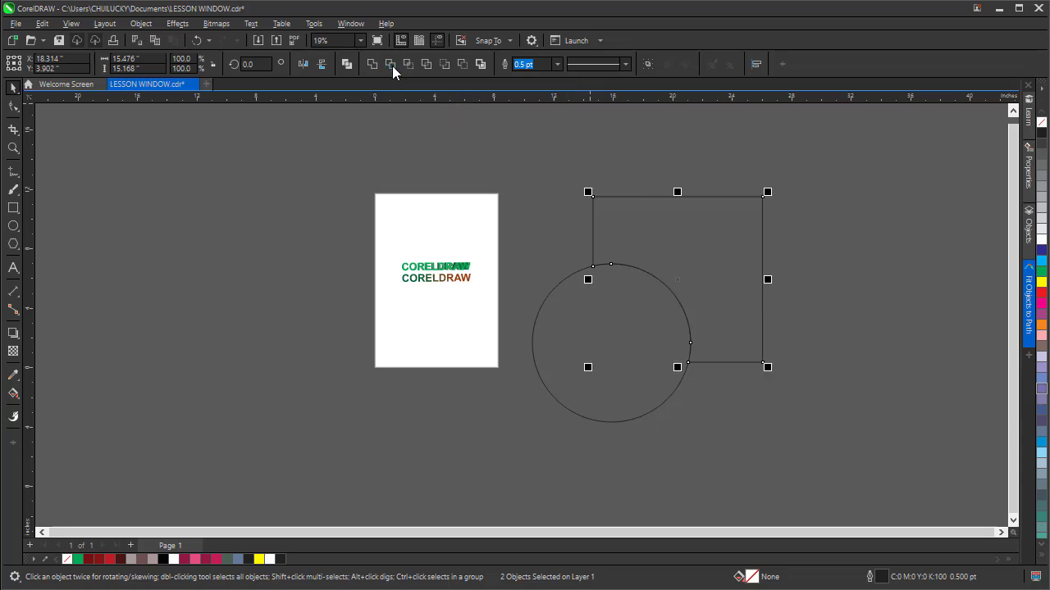
click(884, 271)
drag(556, 389, 488, 430)
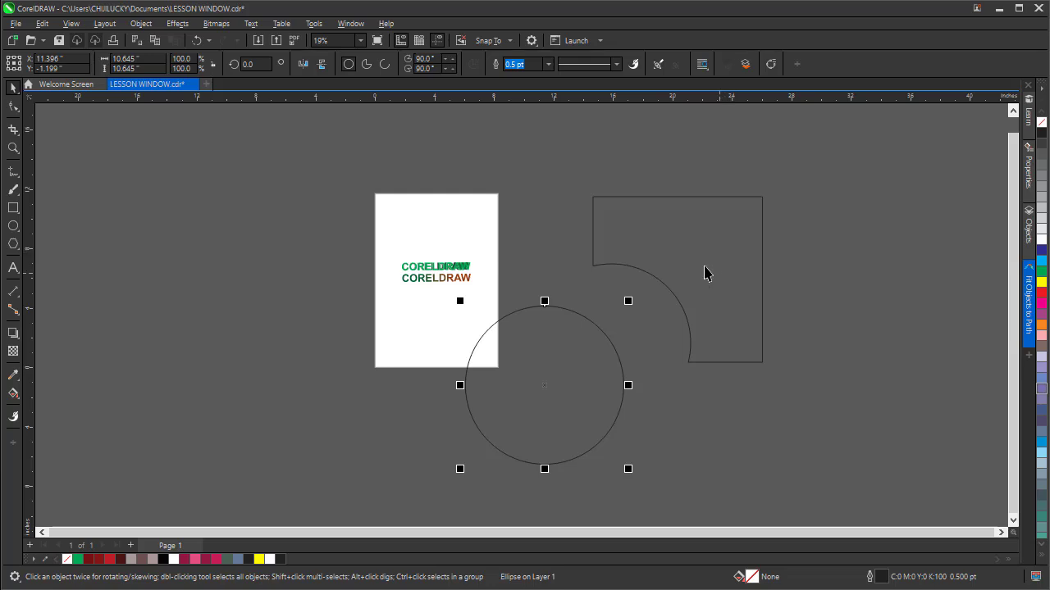
Undo the circle's move and the trim of the rectangle.
key(ctrl+z)
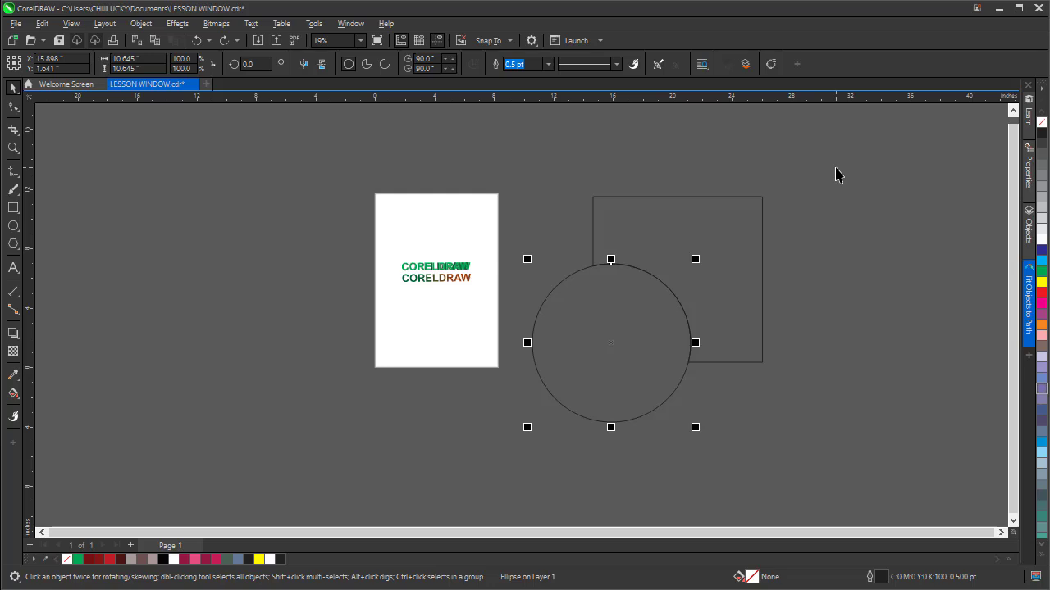
drag(838, 146, 962, 312)
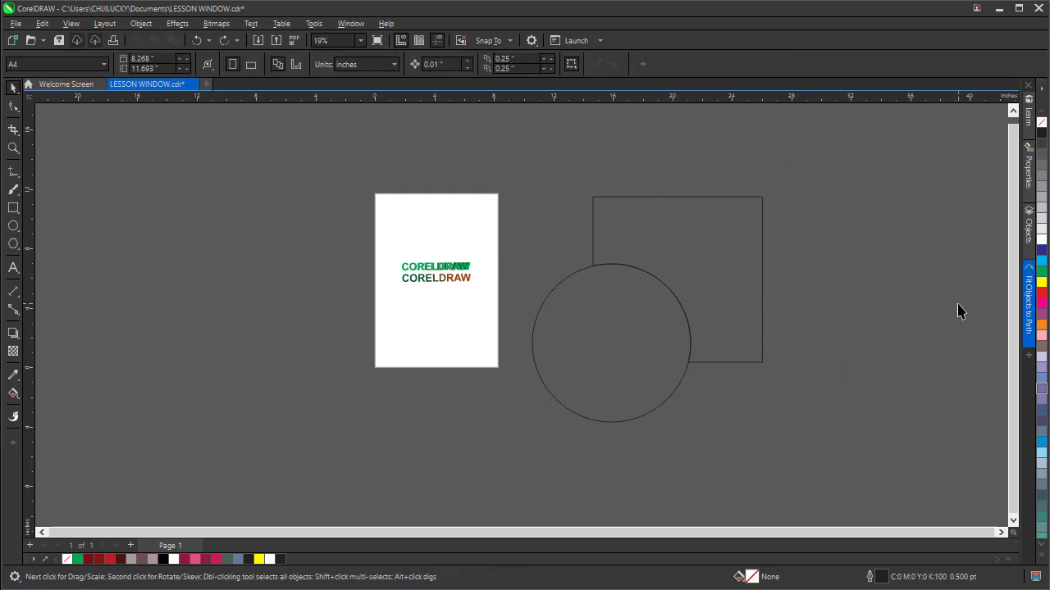
key(ctrl+z)
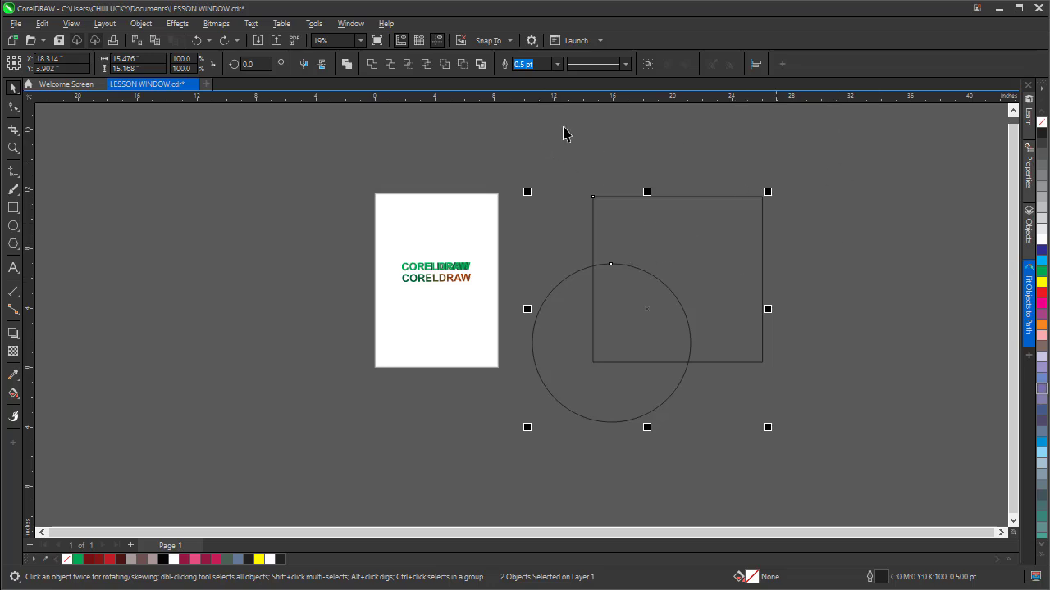
Intersect the circle and rectangle, and move both original shapes away from the overlap piece.
click(409, 65)
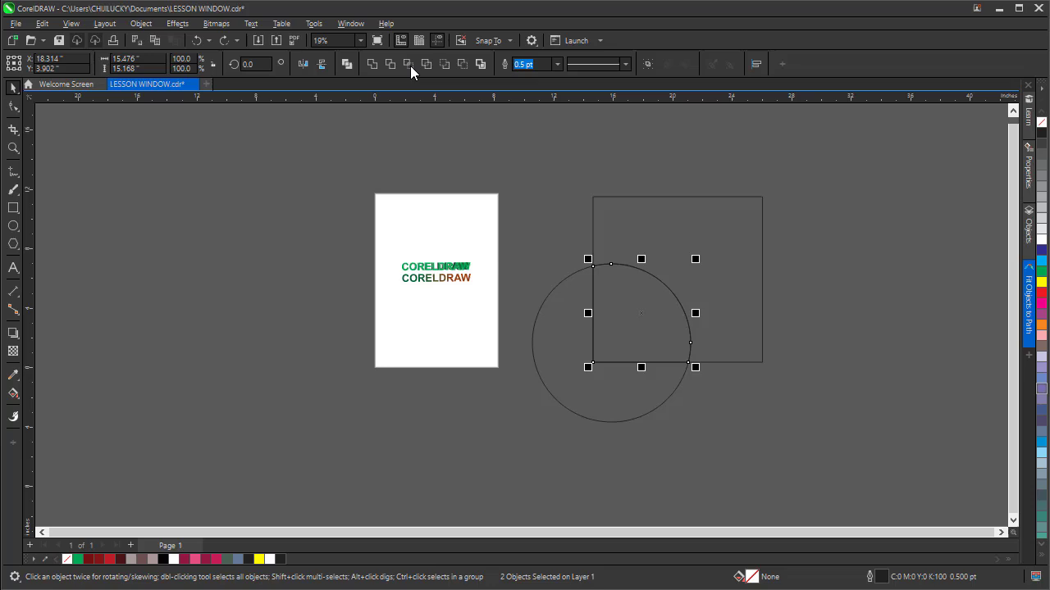
click(880, 258)
drag(697, 246, 847, 184)
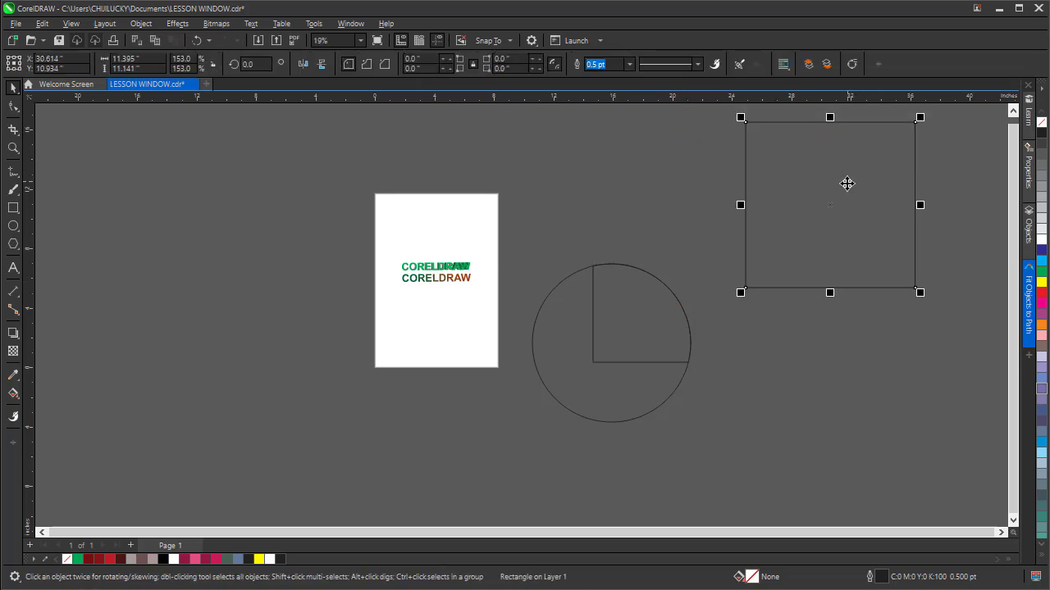
mouse_move(555, 405)
mouse_down()
mouse_move(492, 436)
mouse_move(511, 356)
mouse_move(527, 402)
mouse_move(421, 393)
mouse_move(456, 416)
mouse_move(548, 407)
mouse_up()
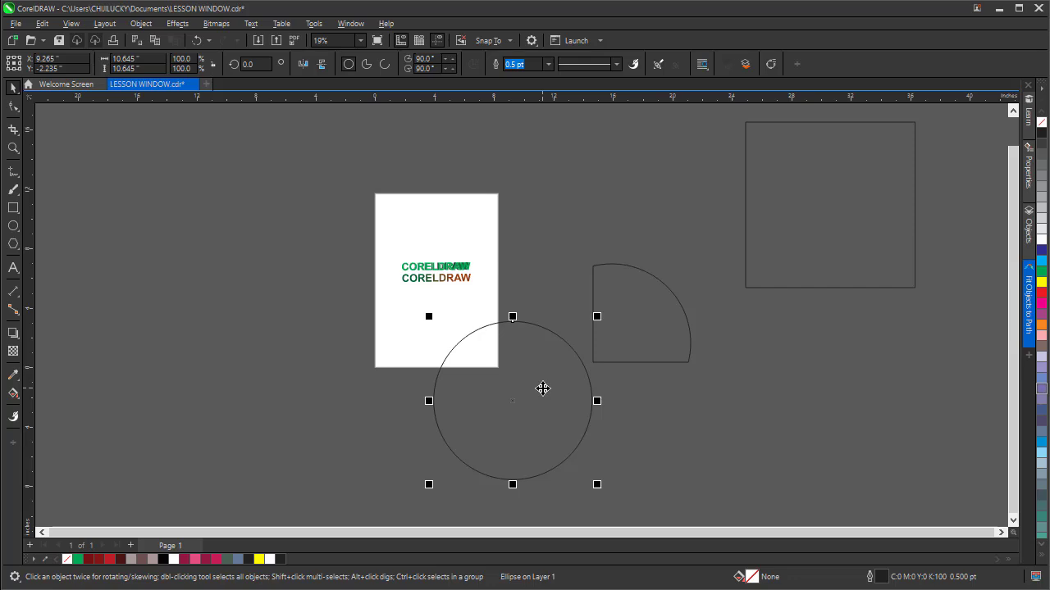
Undo the moves of the circle and rectangle and the intersection.
key(ctrl+z)
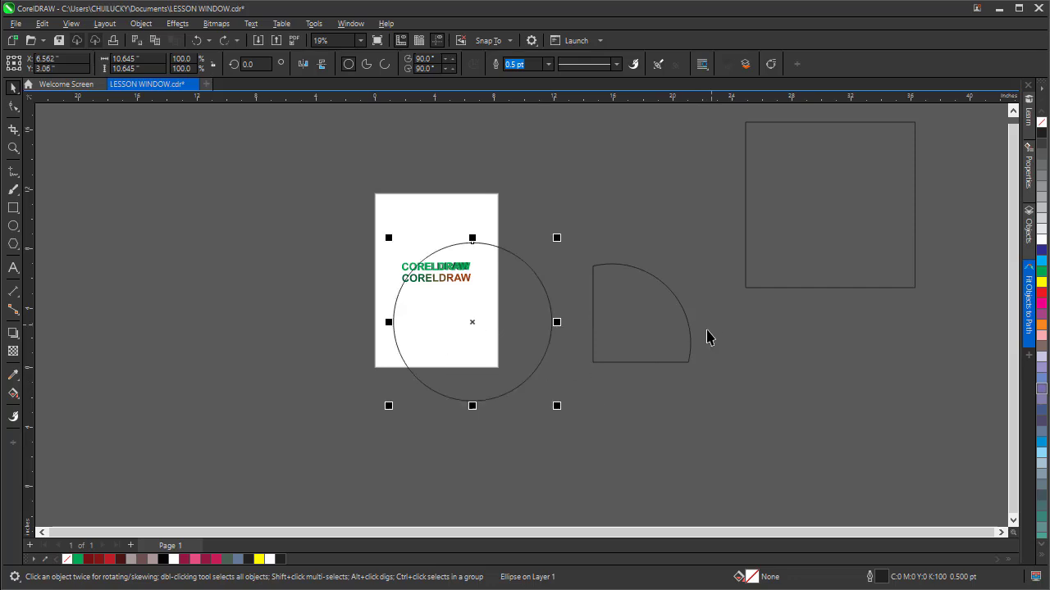
click(638, 332)
key(ctrl+z)
key(ctrl+z)
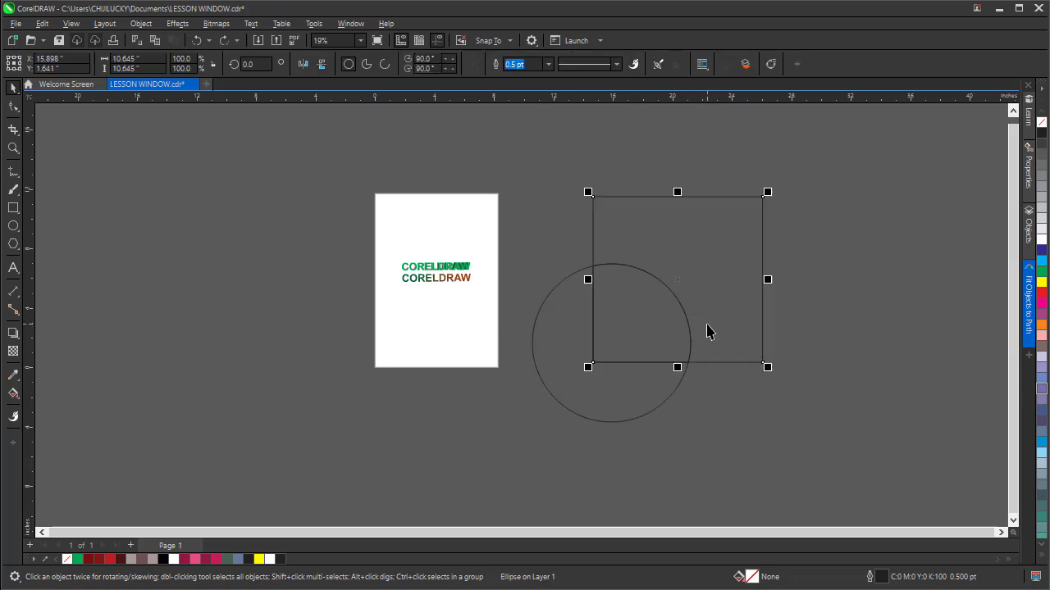
key(ctrl+z)
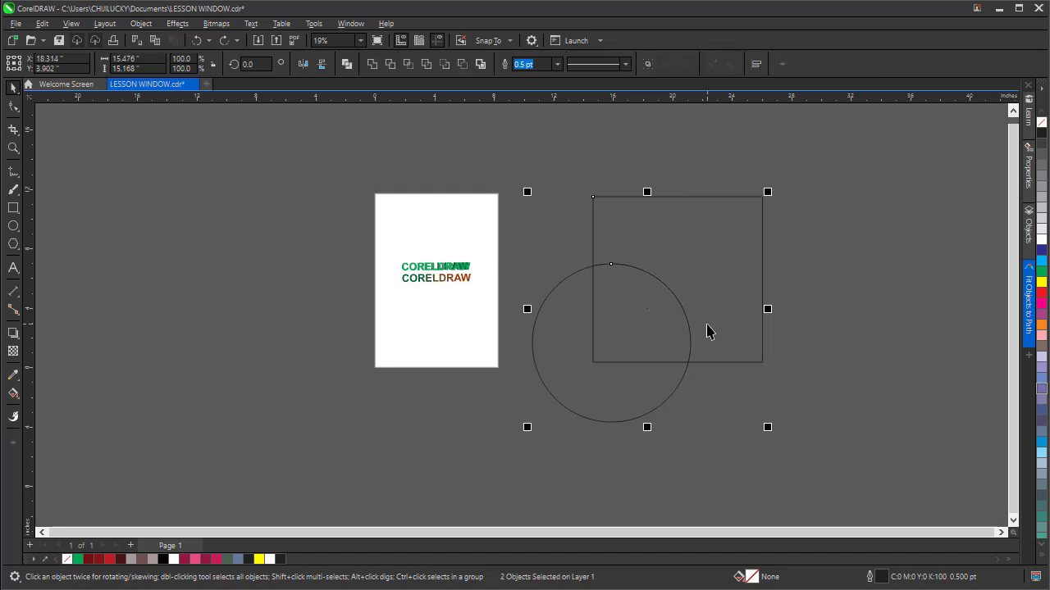
Intersect the circle and rectangle, and move the overlap piece clear of both originals, beyond the rectangle's right side.
click(578, 361)
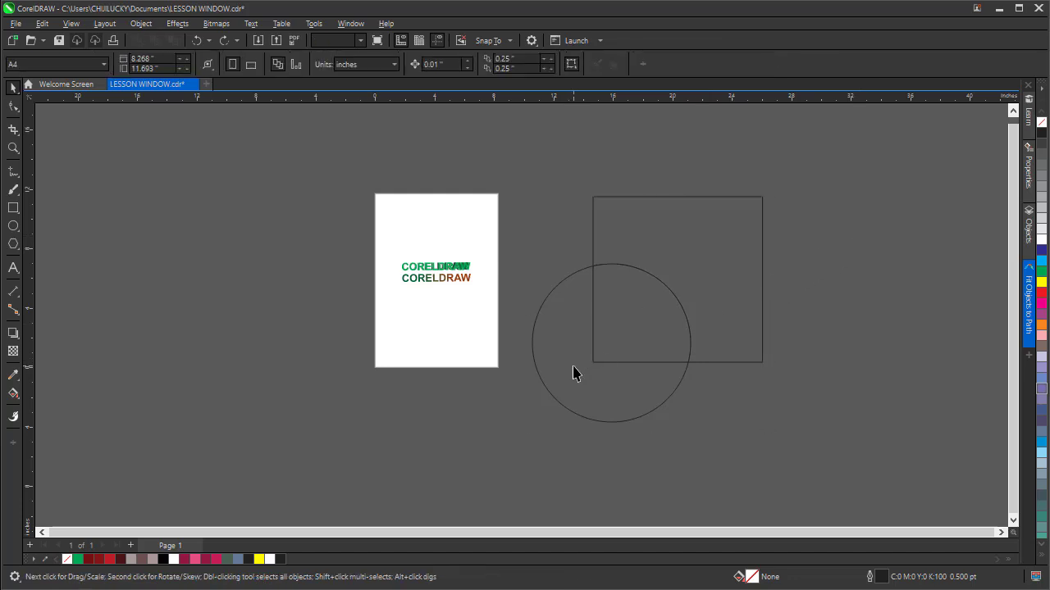
shift+click(749, 238)
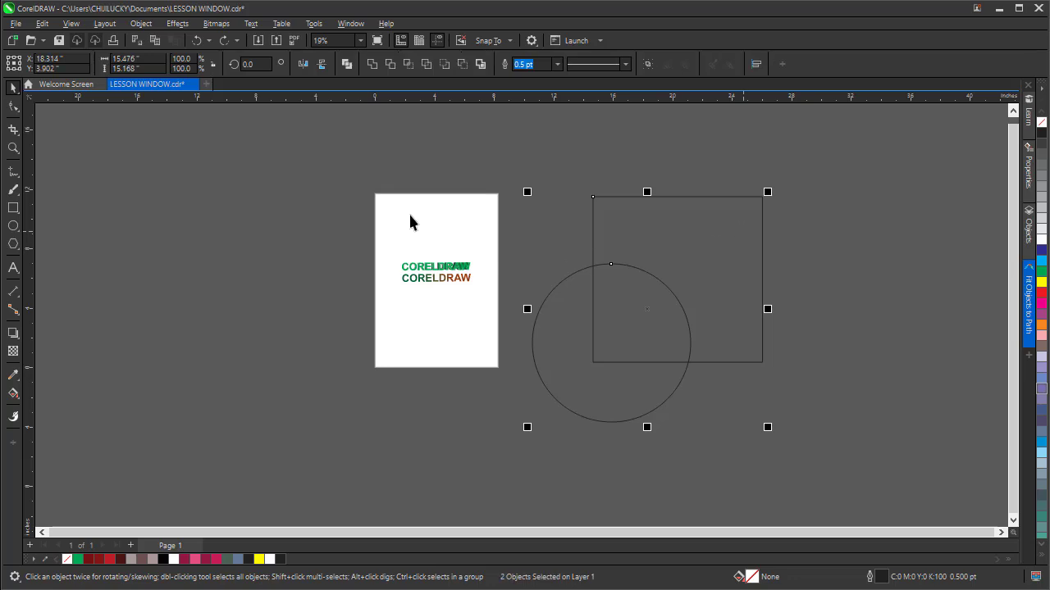
click(409, 64)
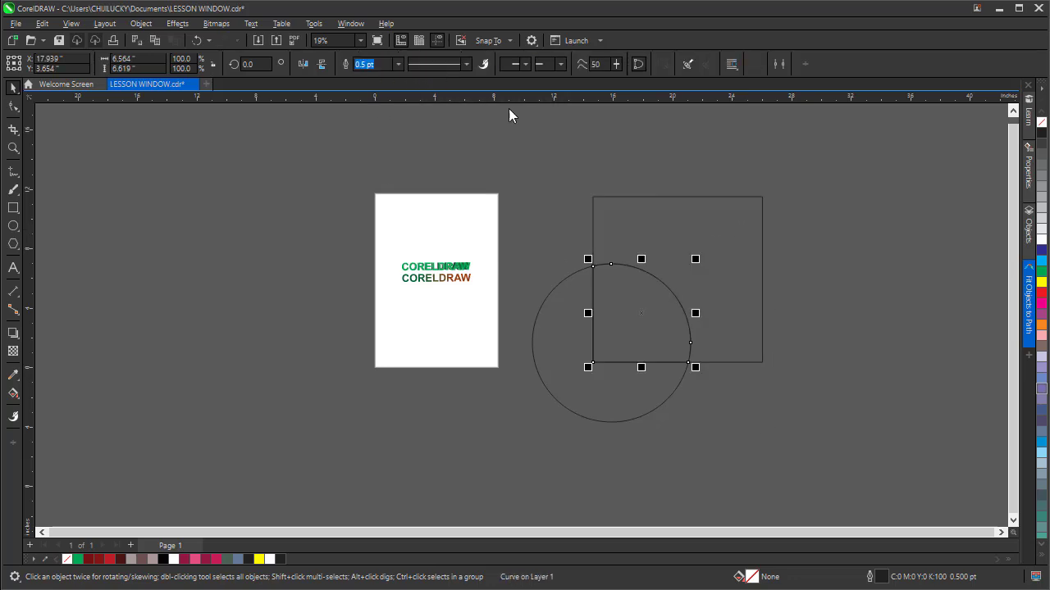
drag(637, 319, 887, 299)
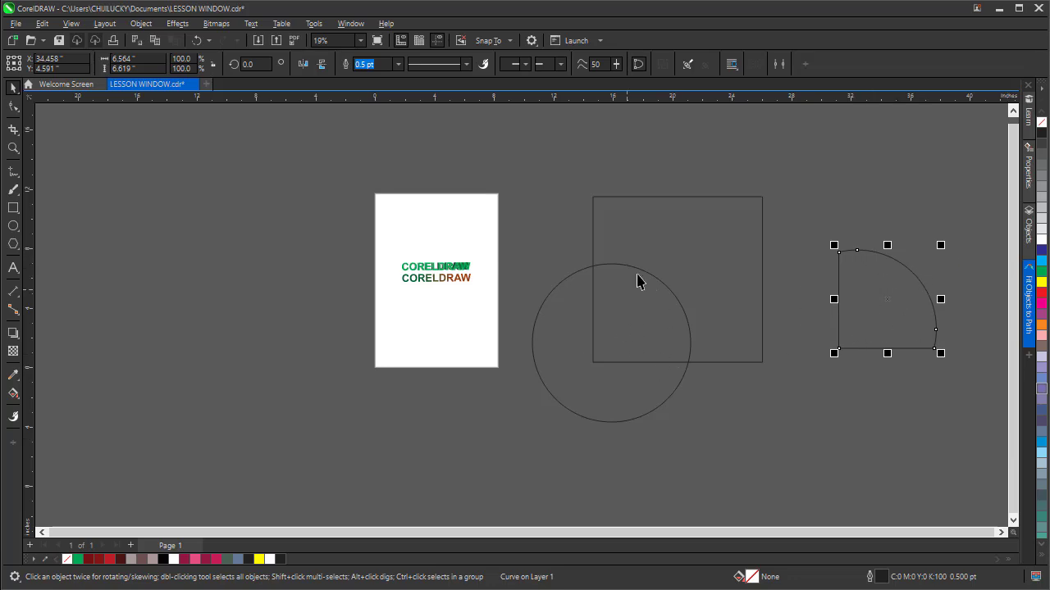
Undo the overlap piece's move and the intersection, leaving nothing selected.
key(ctrl+z)
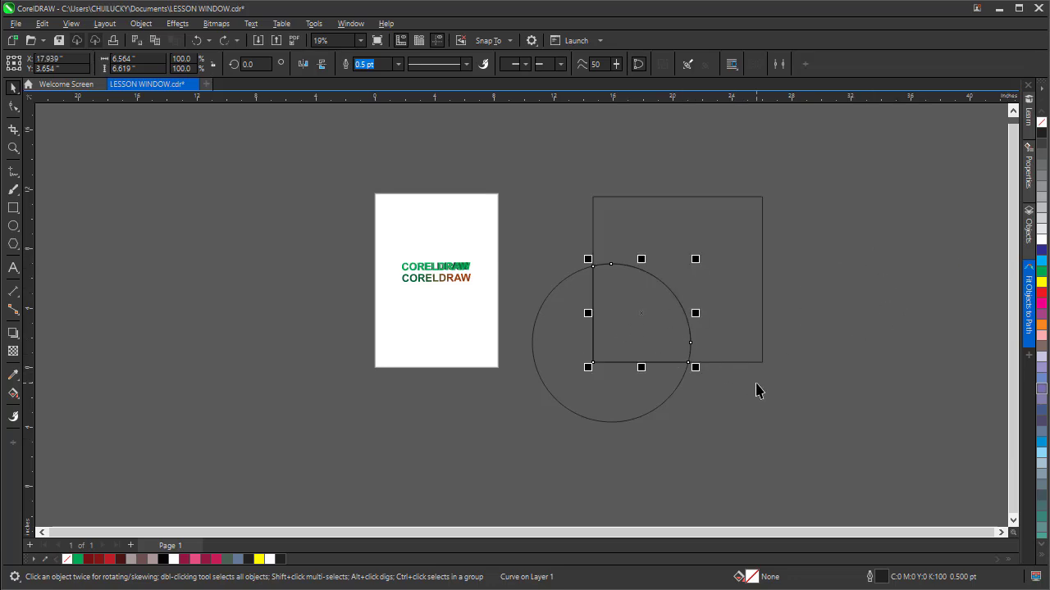
key(ctrl+z)
click(817, 261)
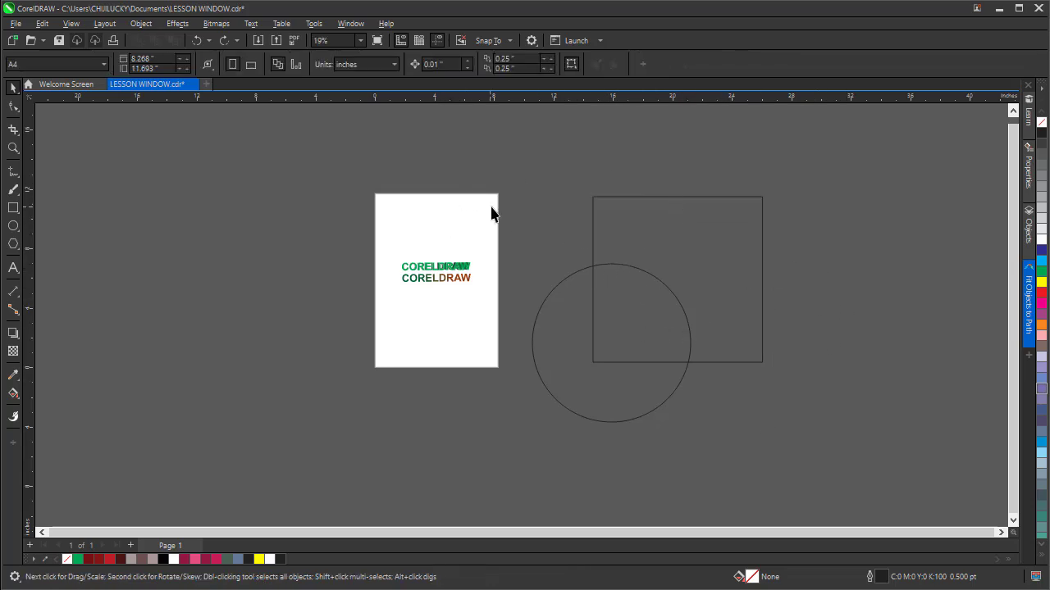
Weld the circle and rectangle into a single curve, and undo the weld.
click(730, 285)
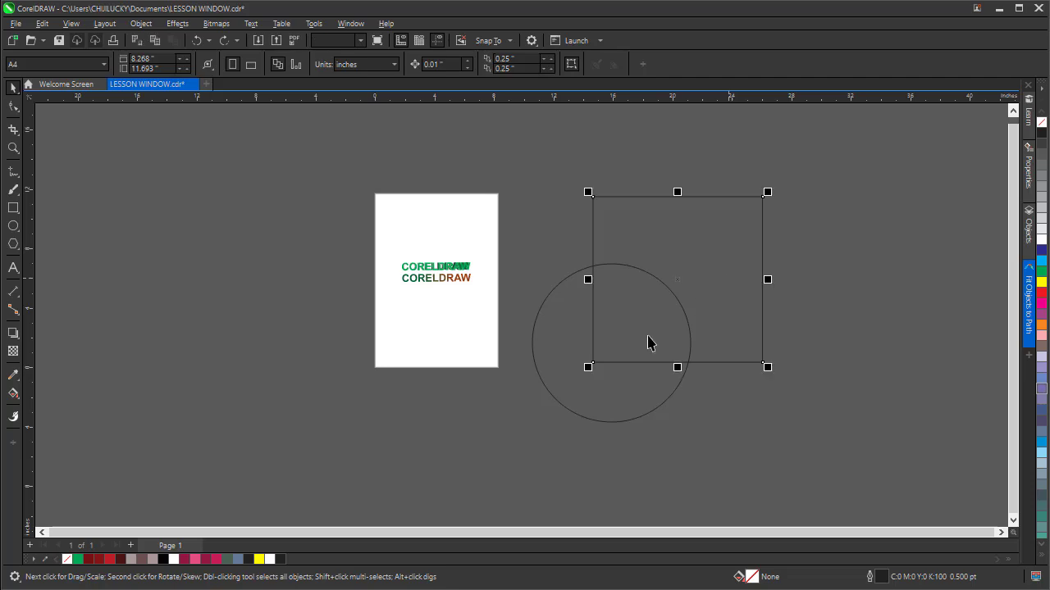
click(591, 374)
shift+click(721, 270)
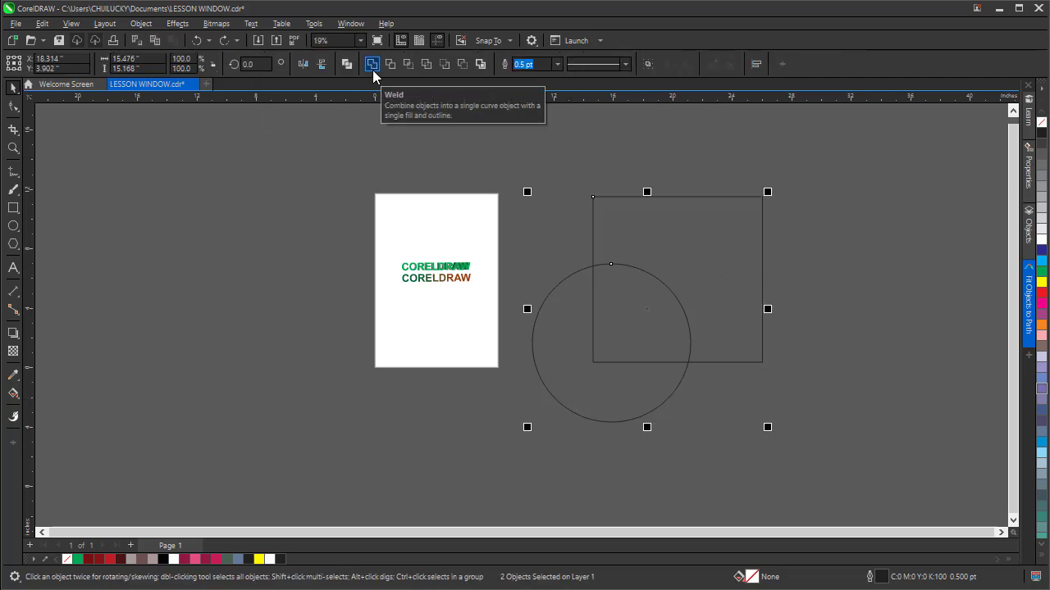
click(372, 65)
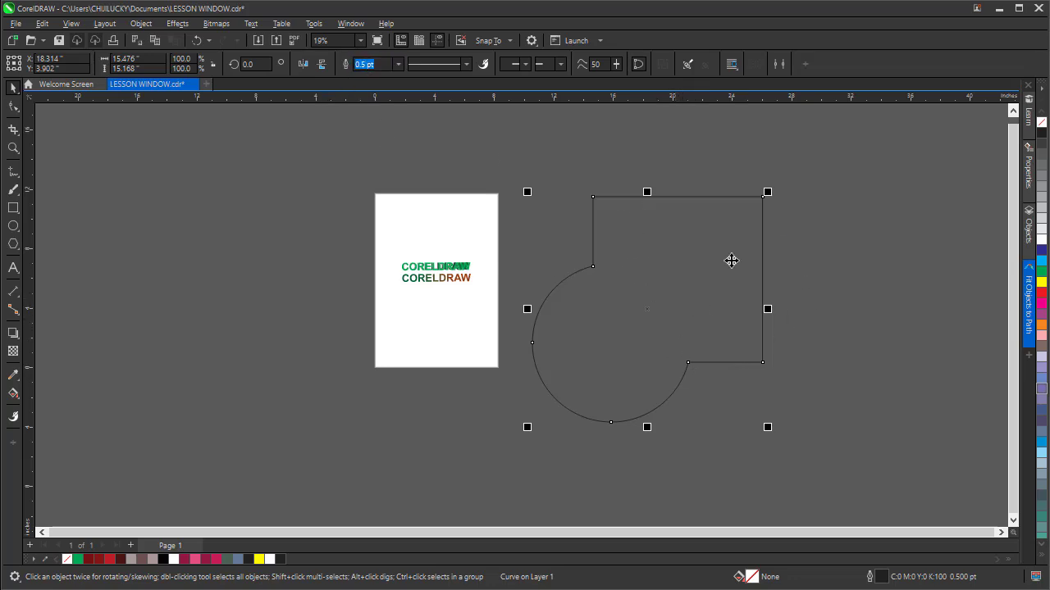
key(ctrl+z)
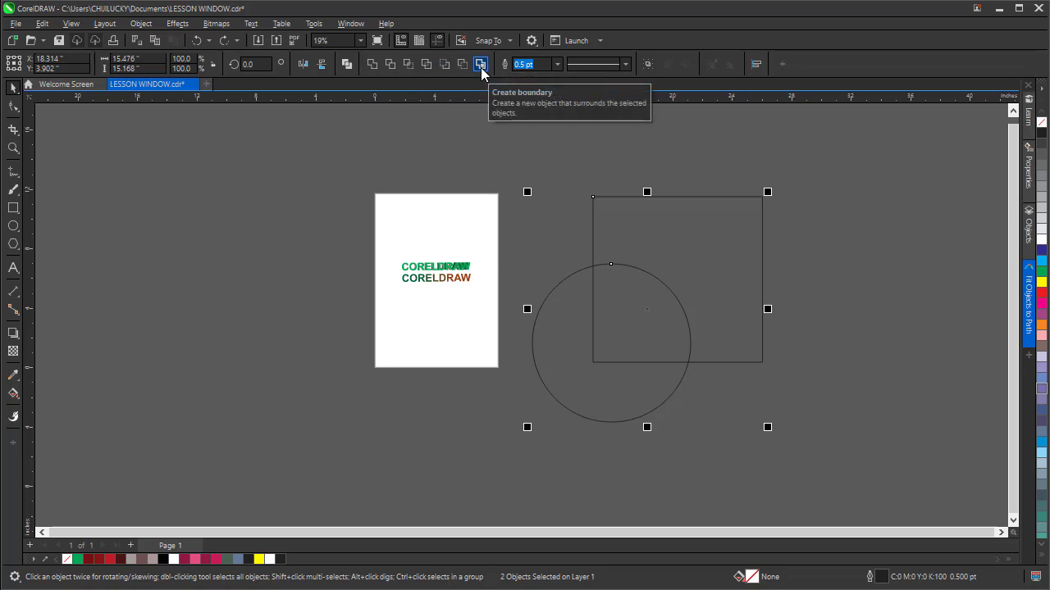
Fill both the circle and rectangle with dark red (C31 M100 Y100 K45) and remove their outlines.
click(821, 197)
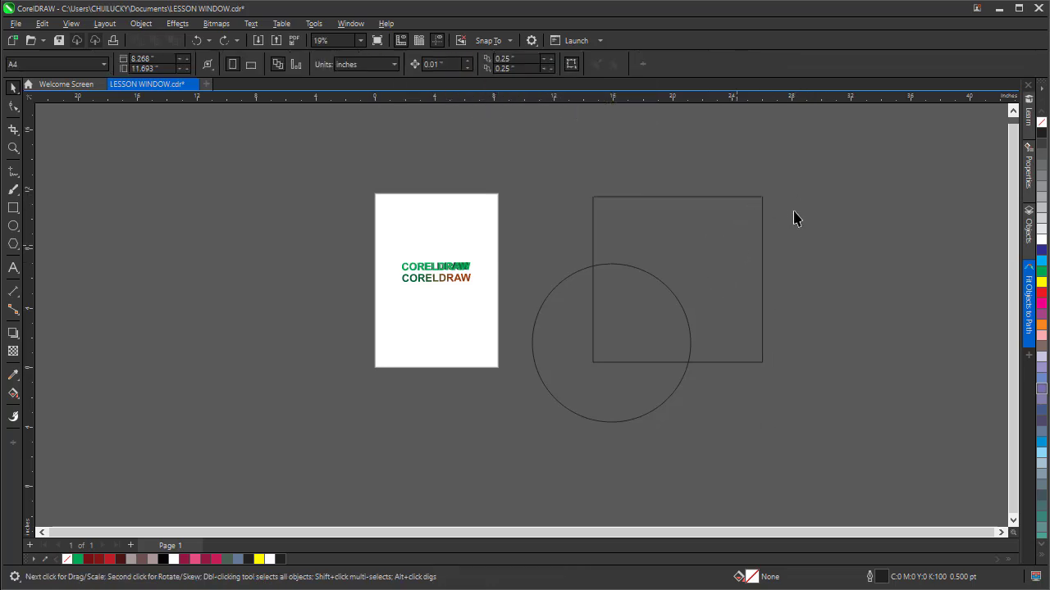
drag(849, 137, 508, 492)
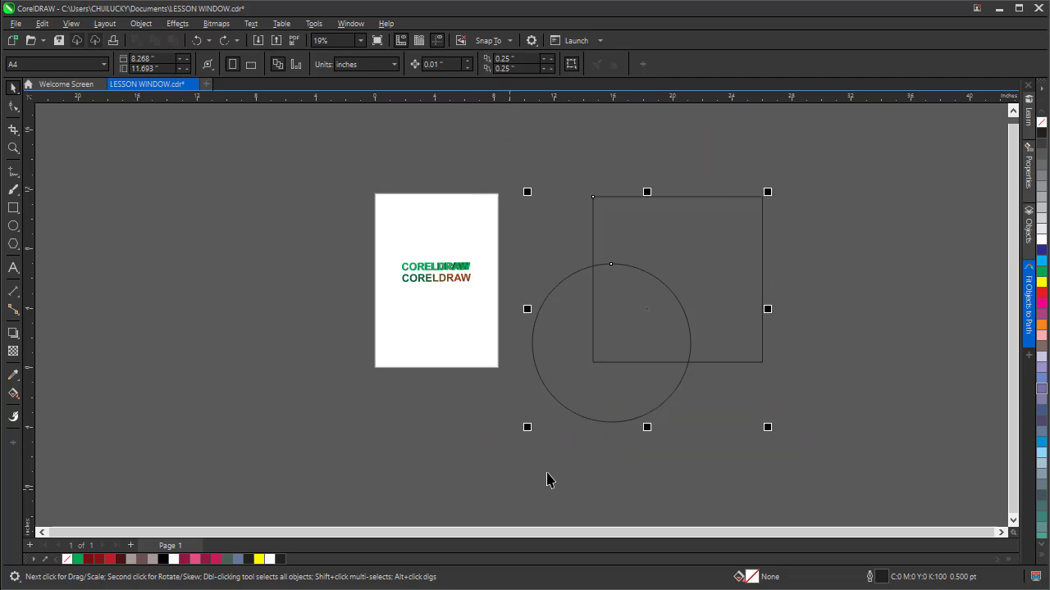
click(88, 559)
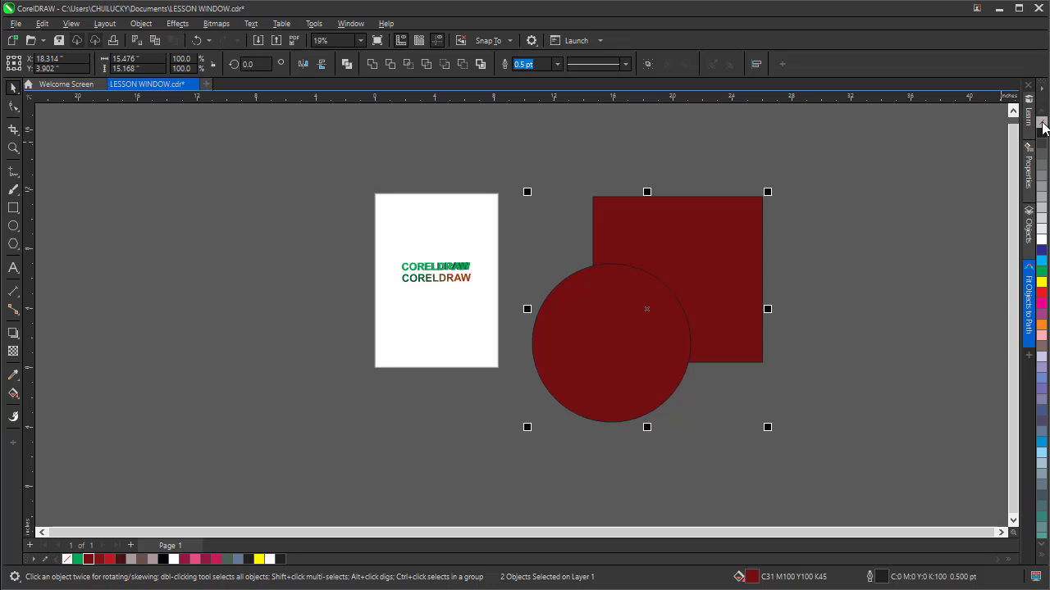
right_click(1042, 123)
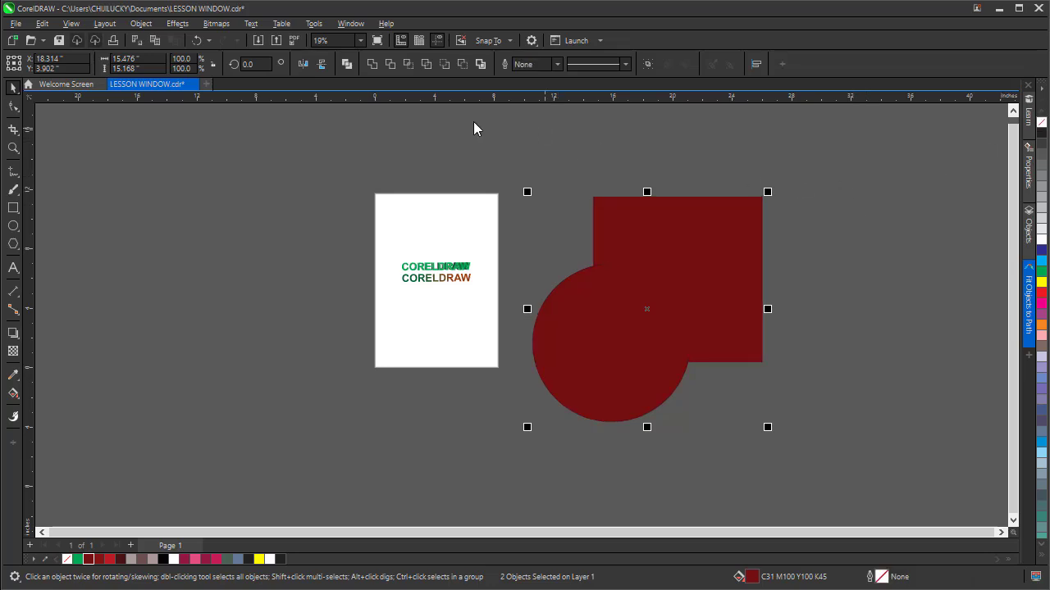
Create a boundary around the red circle and rectangle, and move the boundary outline off to their right.
click(481, 65)
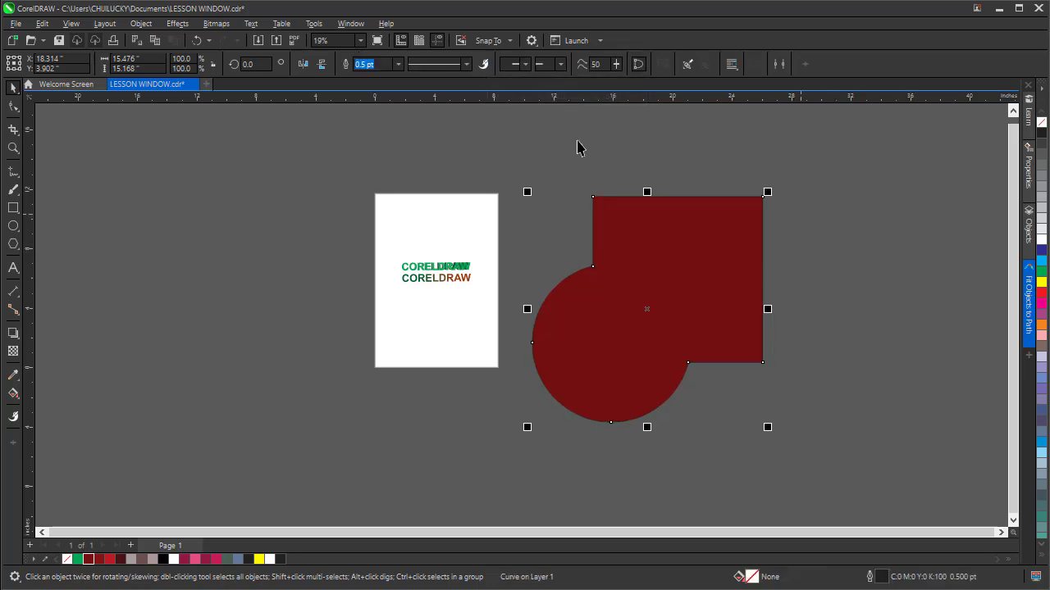
click(868, 204)
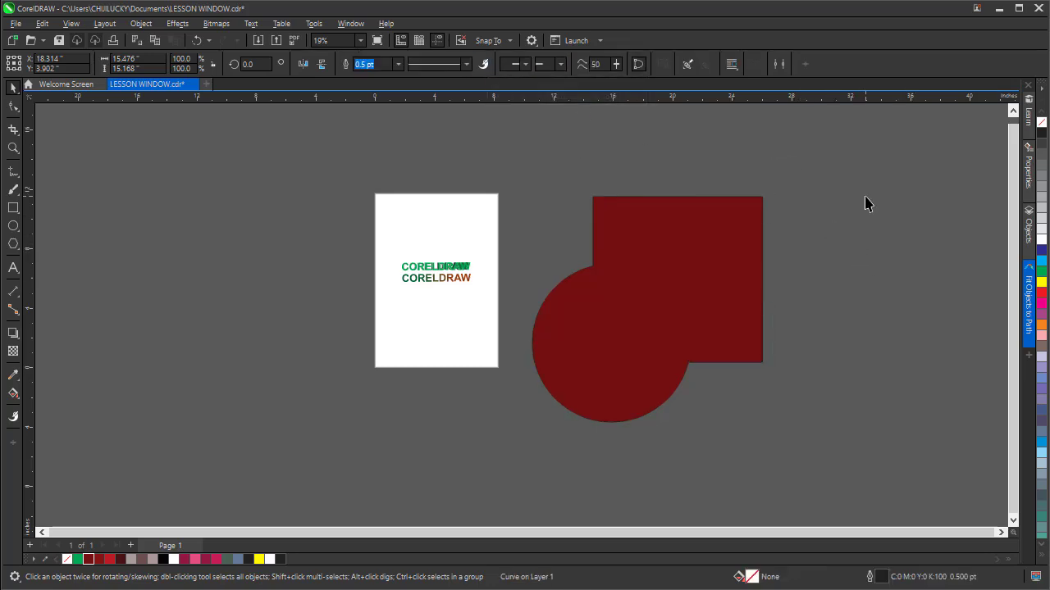
click(736, 205)
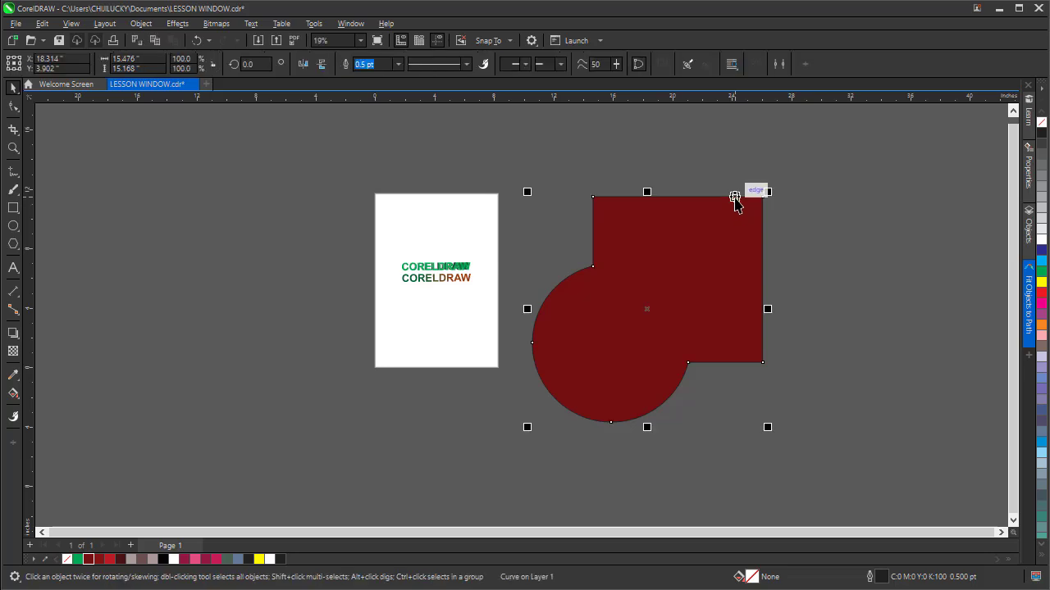
drag(736, 205, 850, 157)
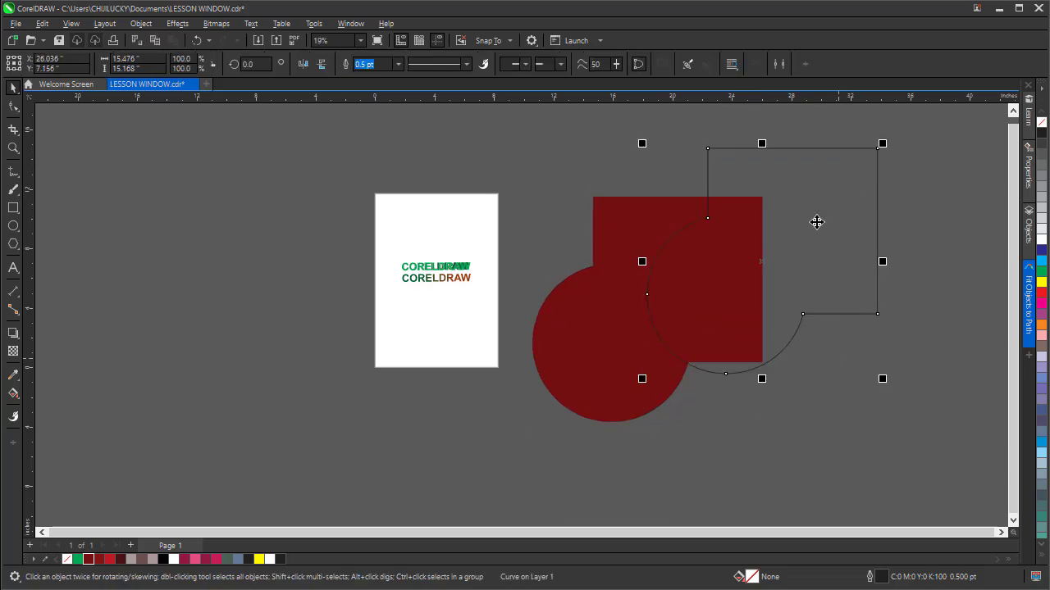
drag(816, 221, 909, 295)
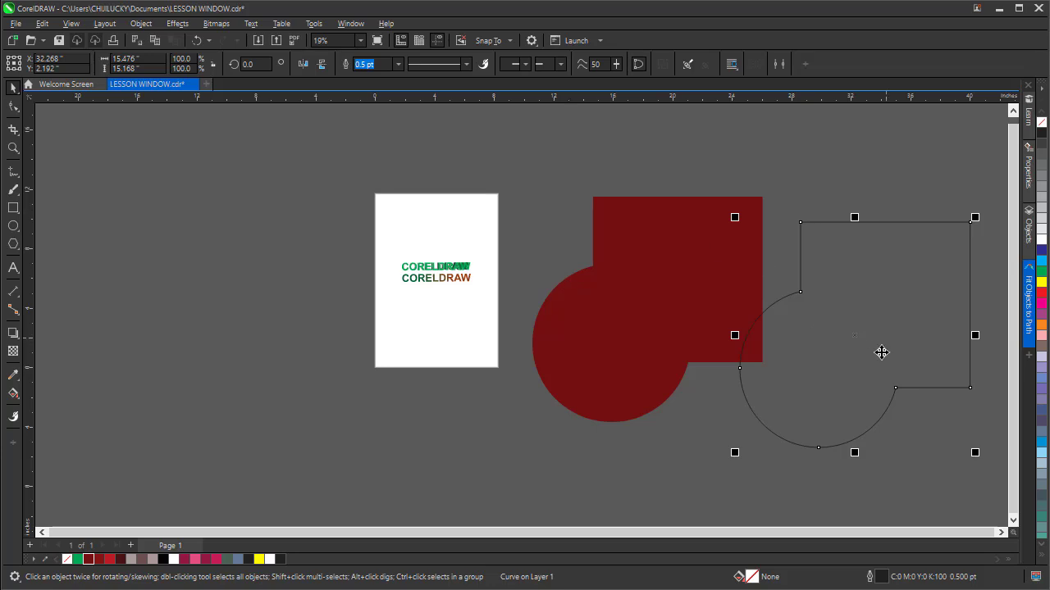
Move the red circle away from the rectangle, and undo the move.
click(595, 359)
drag(596, 358, 489, 375)
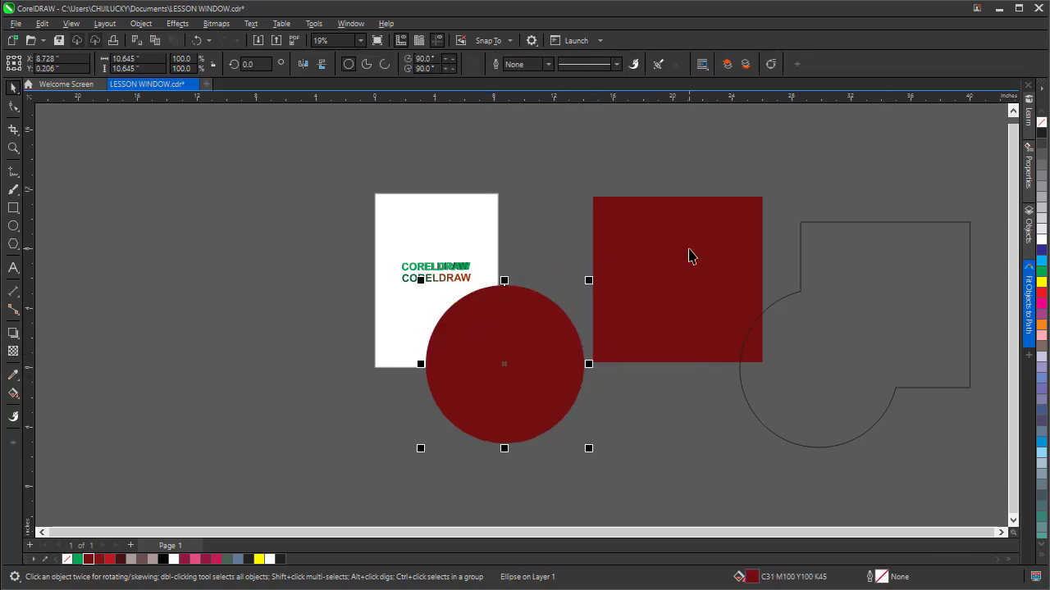
click(703, 229)
key(ctrl+z)
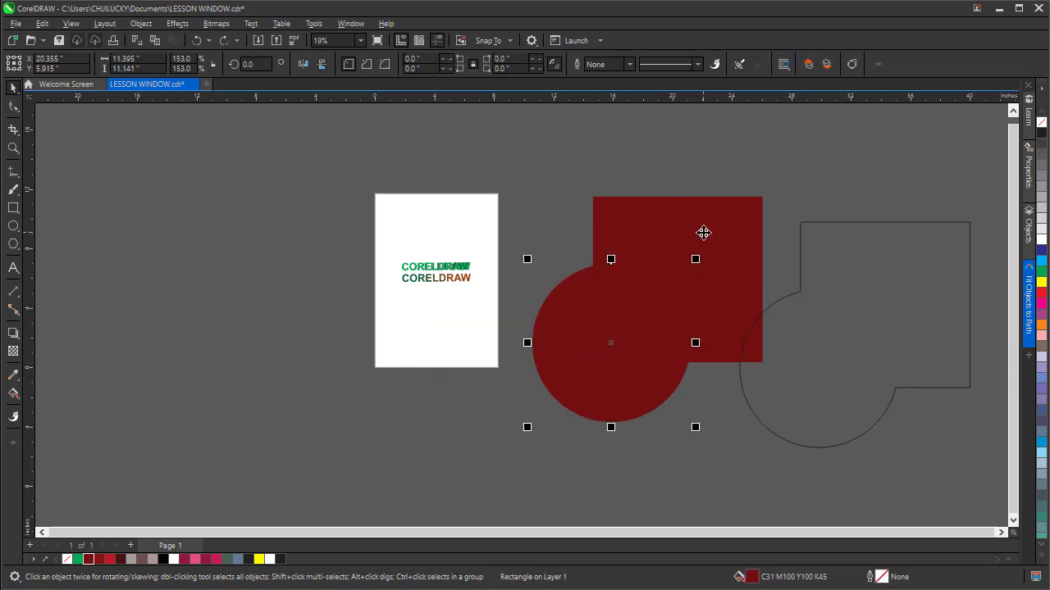
Delete the boundary outline beside the red shapes and clear the selection.
click(884, 286)
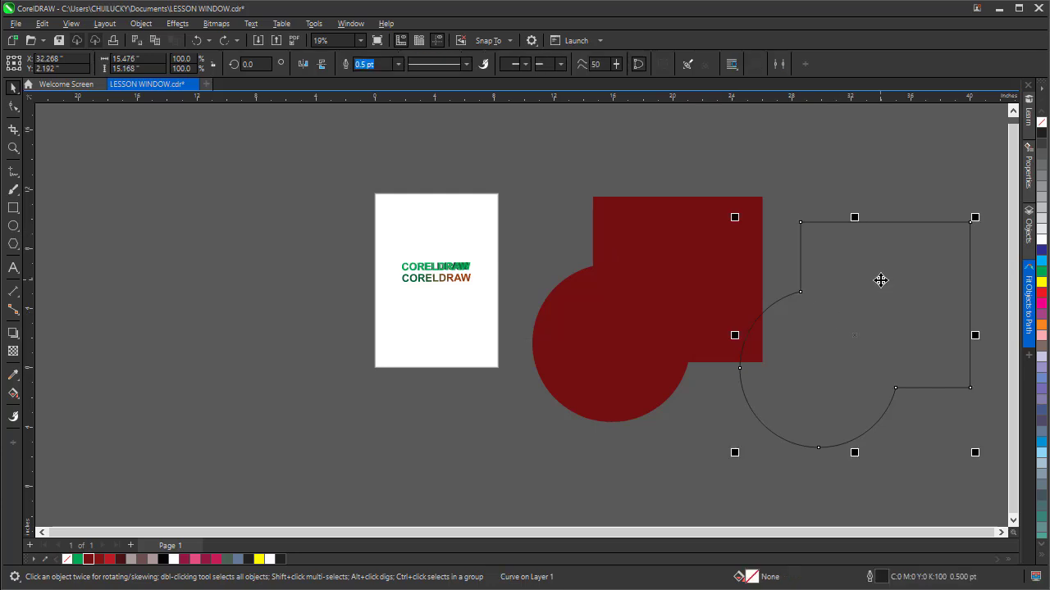
key(Delete)
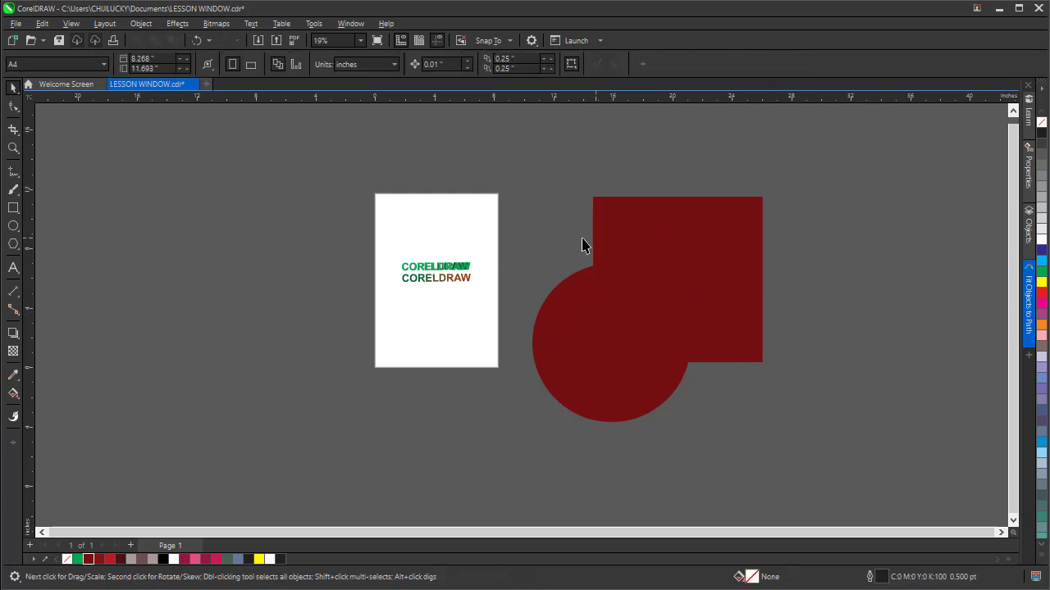
click(697, 297)
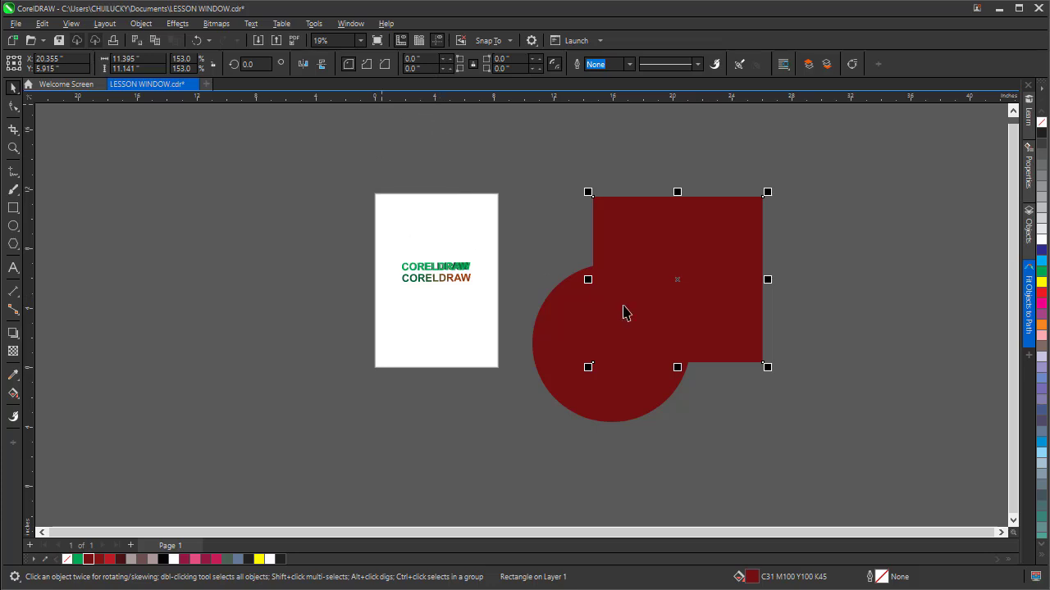
drag(859, 148, 802, 308)
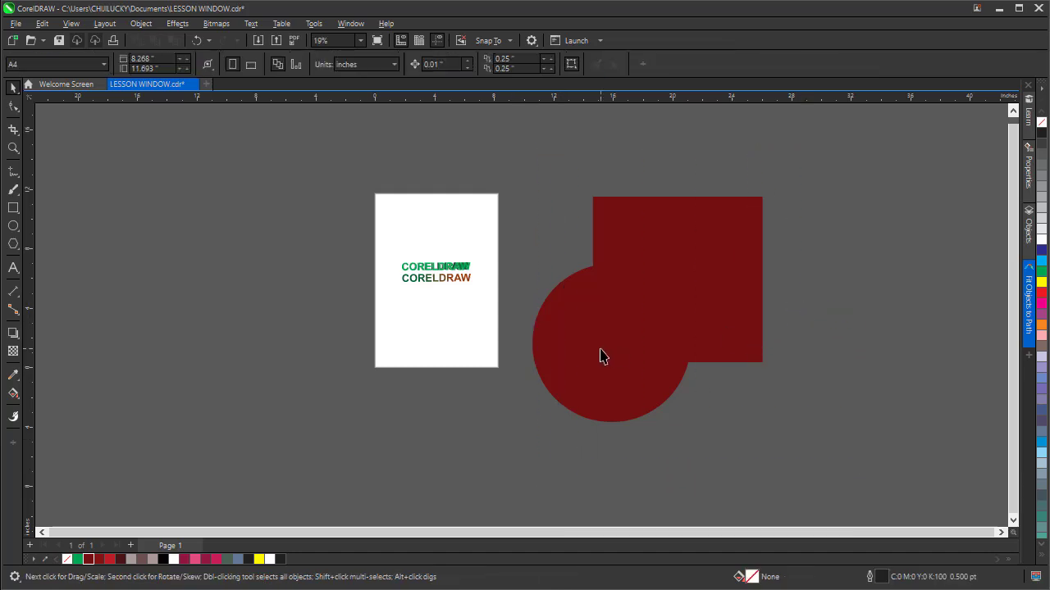
click(600, 355)
click(857, 234)
Weld the red rectangle and circle into one shape, and undo the weld.
click(714, 272)
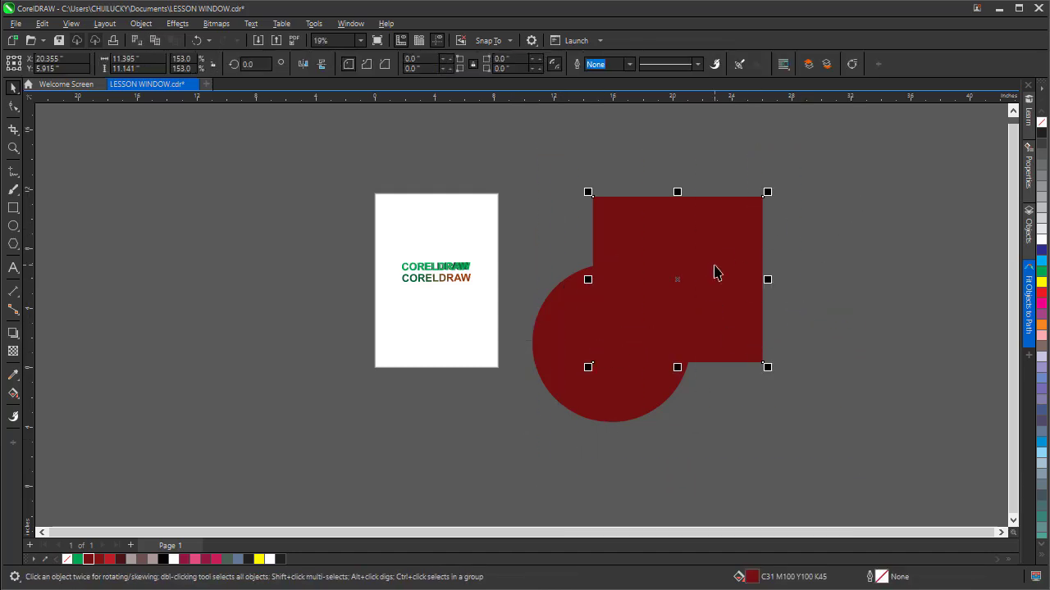
shift+click(552, 369)
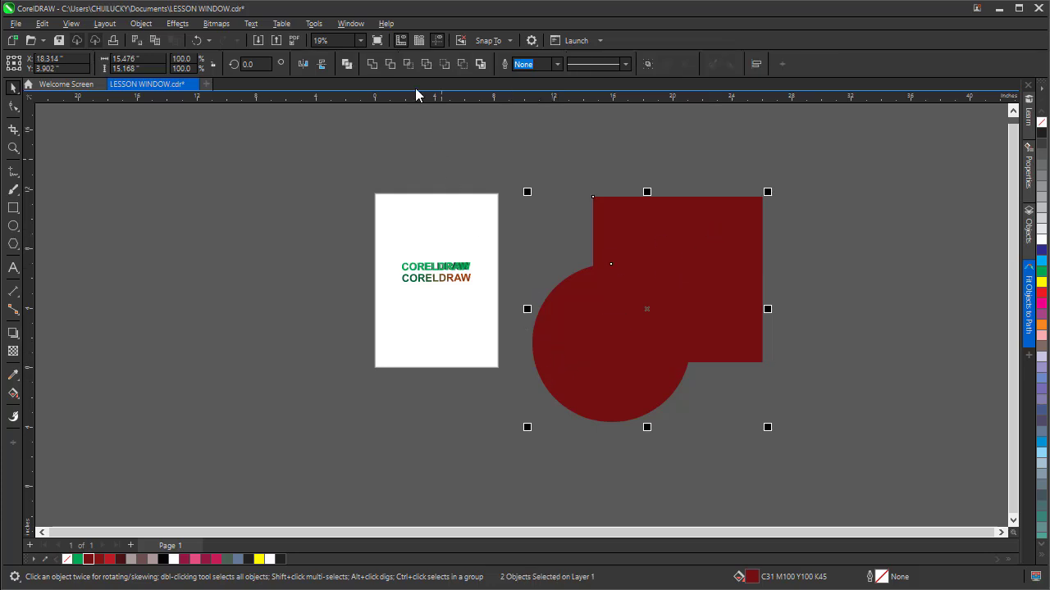
click(371, 64)
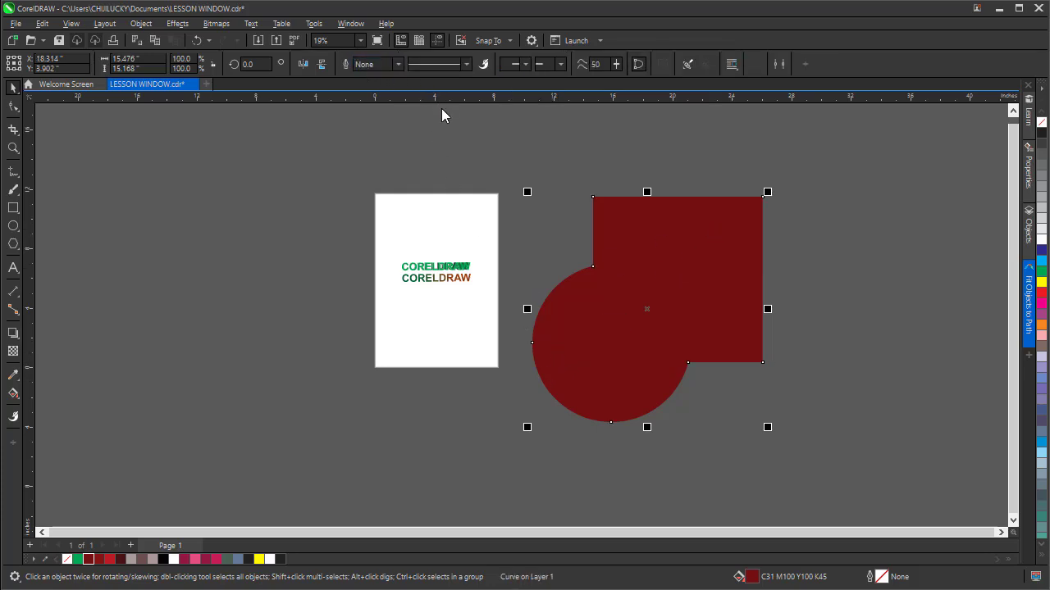
key(ctrl+z)
Trim the red circle with the rectangle, move the rectangle up and to the right, and select the trimmed circle.
click(390, 64)
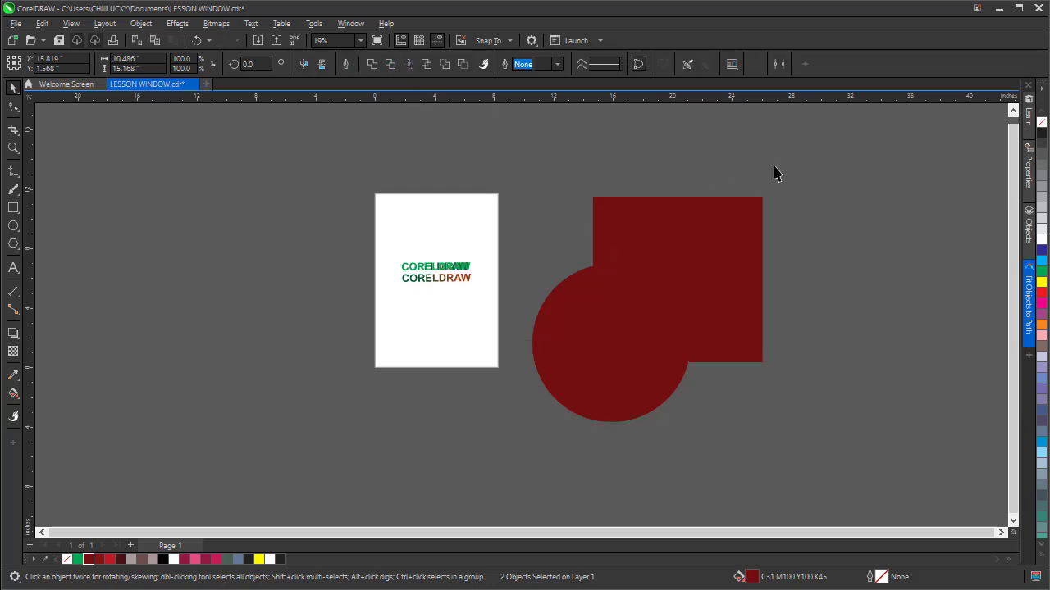
drag(714, 269, 881, 241)
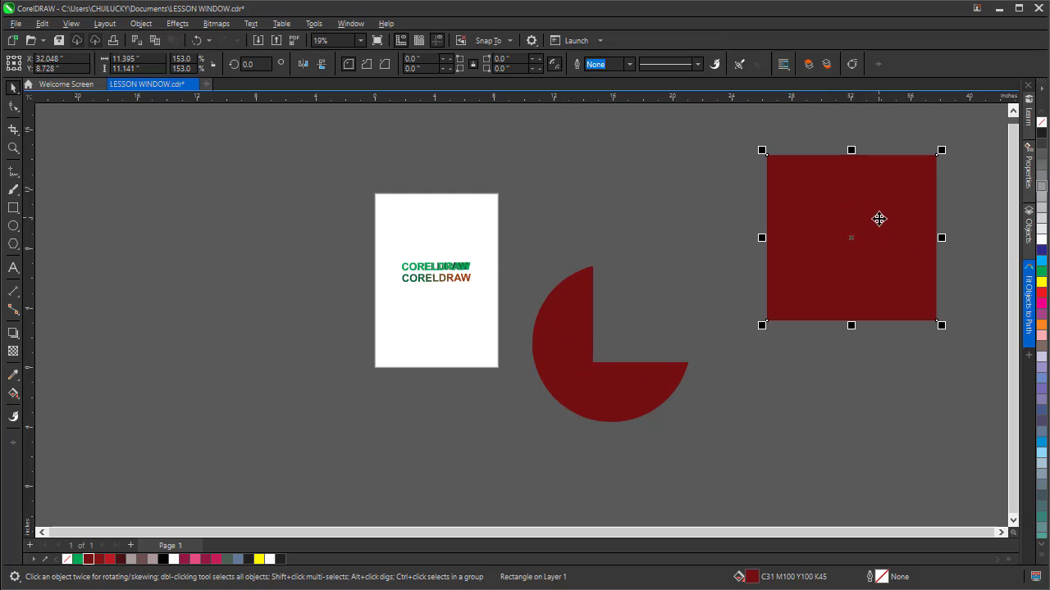
click(565, 333)
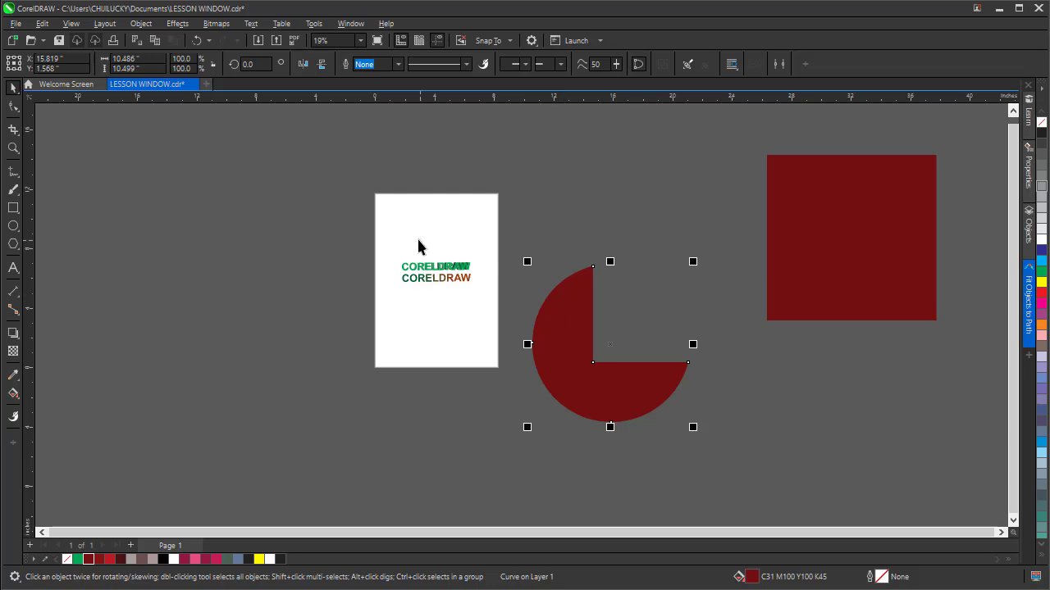
Use the Shape tool to move the trimmed circle's upper corner node about 6.3 inches horizontally to the right.
click(13, 107)
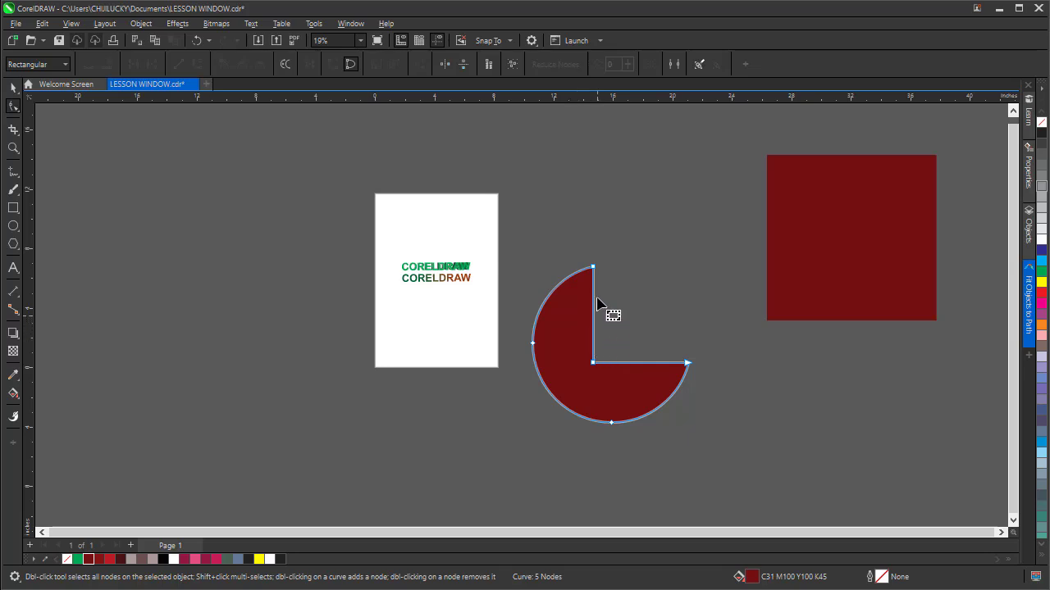
drag(594, 268, 687, 267)
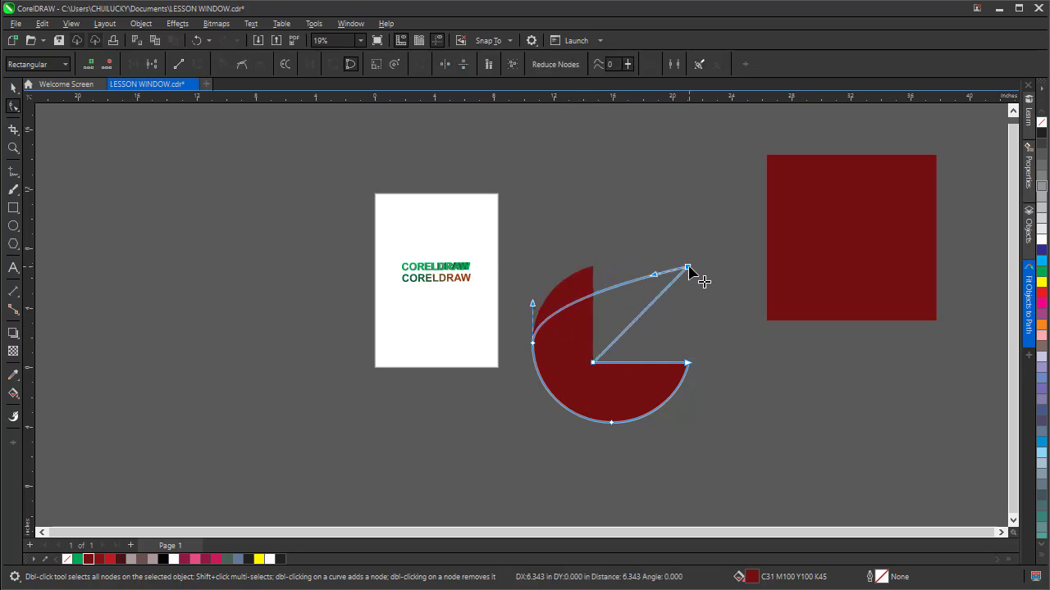
Undo the node edit, the rectangle's move and the trim of the circle.
key(ctrl+z)
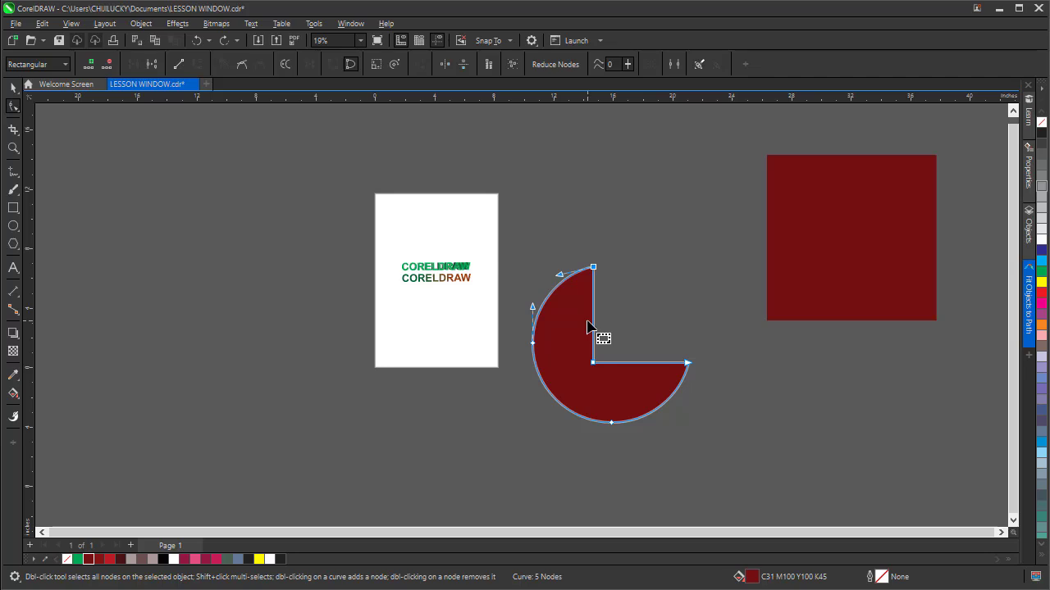
key(ctrl+z)
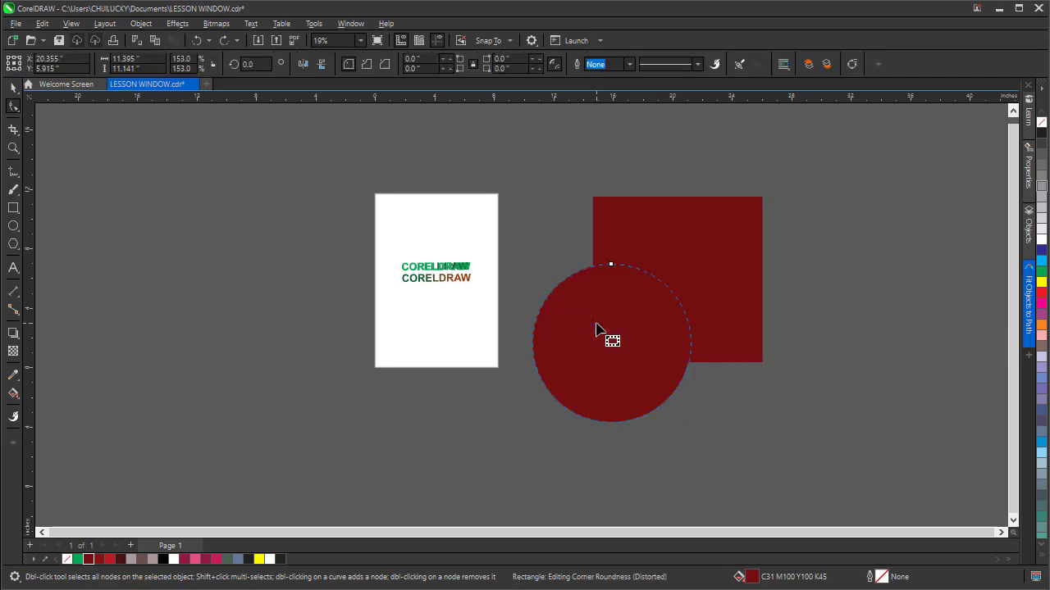
Combine the red circle and rectangle into one curve, and move it up and right to about X 21.6, Y 5.9 inches.
click(597, 329)
click(13, 87)
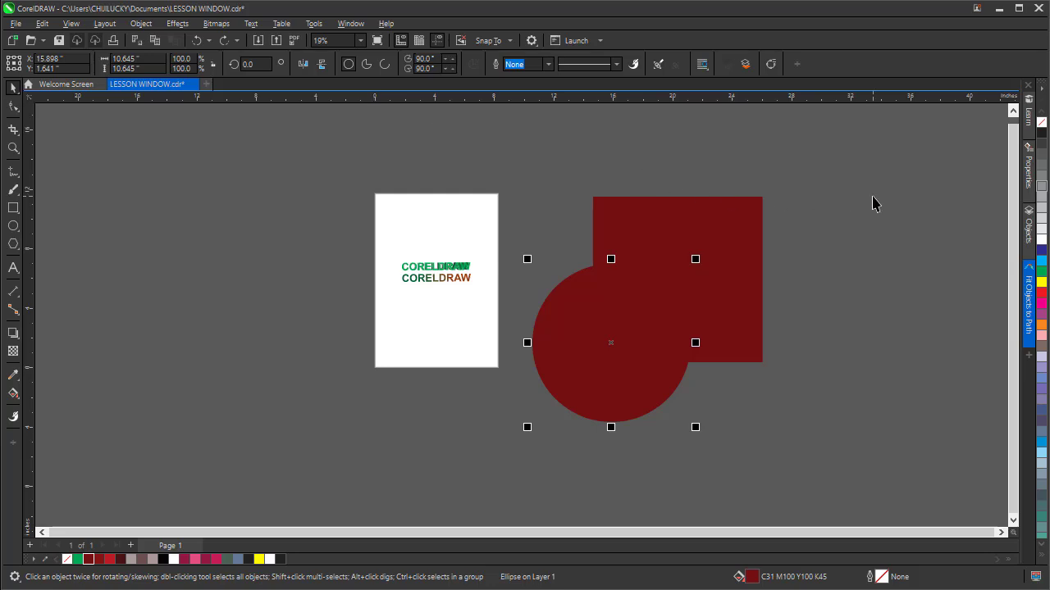
drag(878, 145, 511, 464)
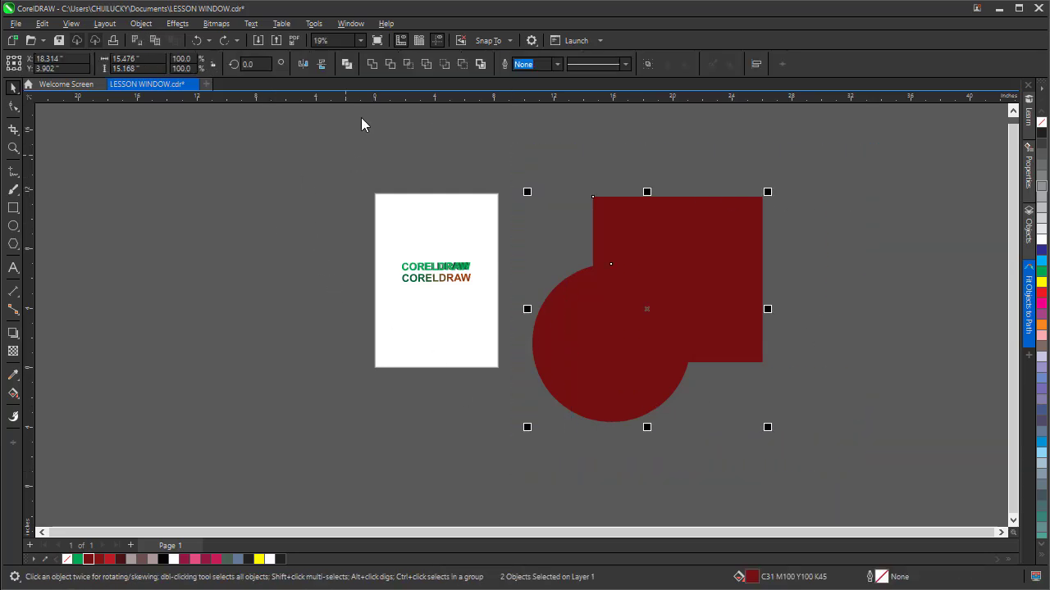
click(347, 67)
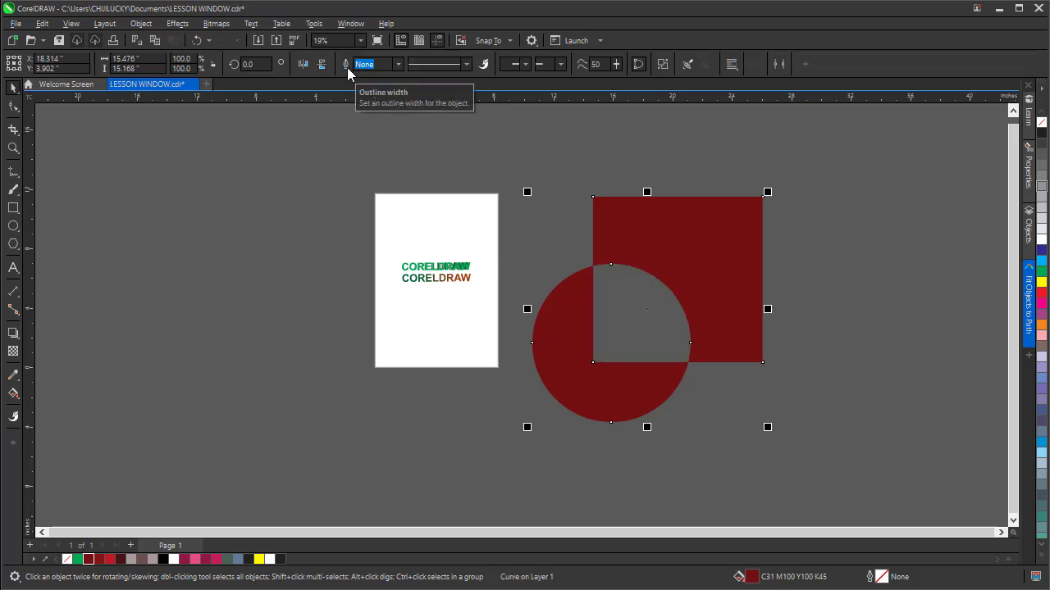
drag(716, 298, 751, 266)
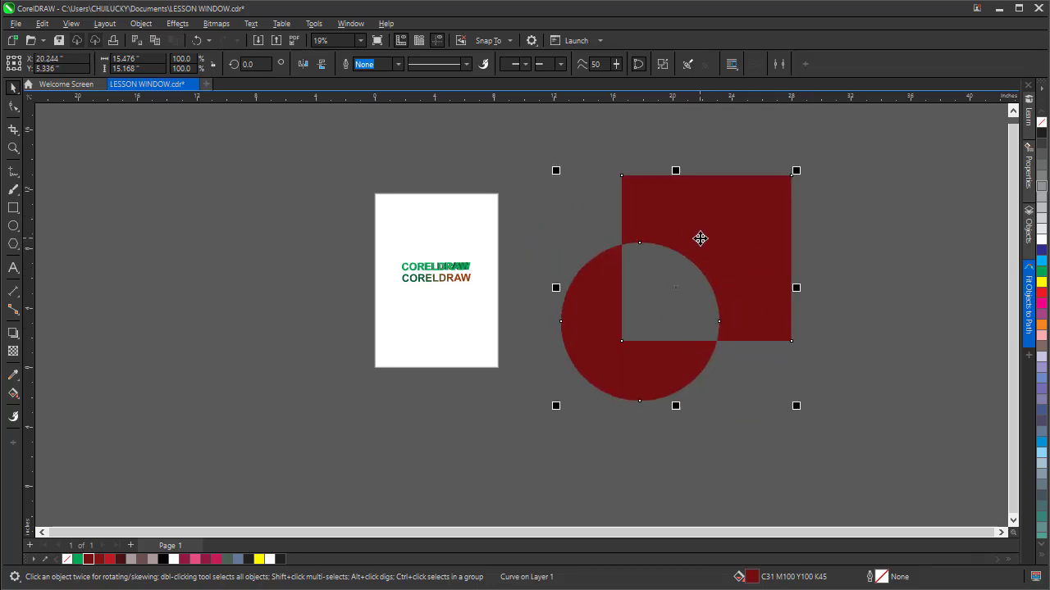
mouse_move(735, 213)
mouse_down()
mouse_move(741, 237)
mouse_move(749, 220)
mouse_up()
click(853, 219)
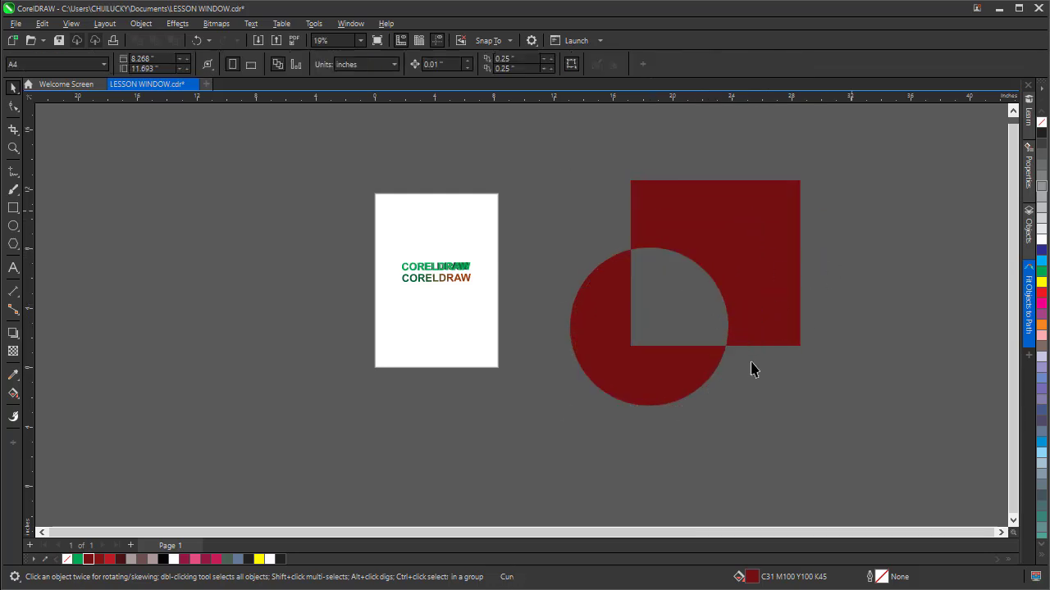
drag(756, 300, 768, 275)
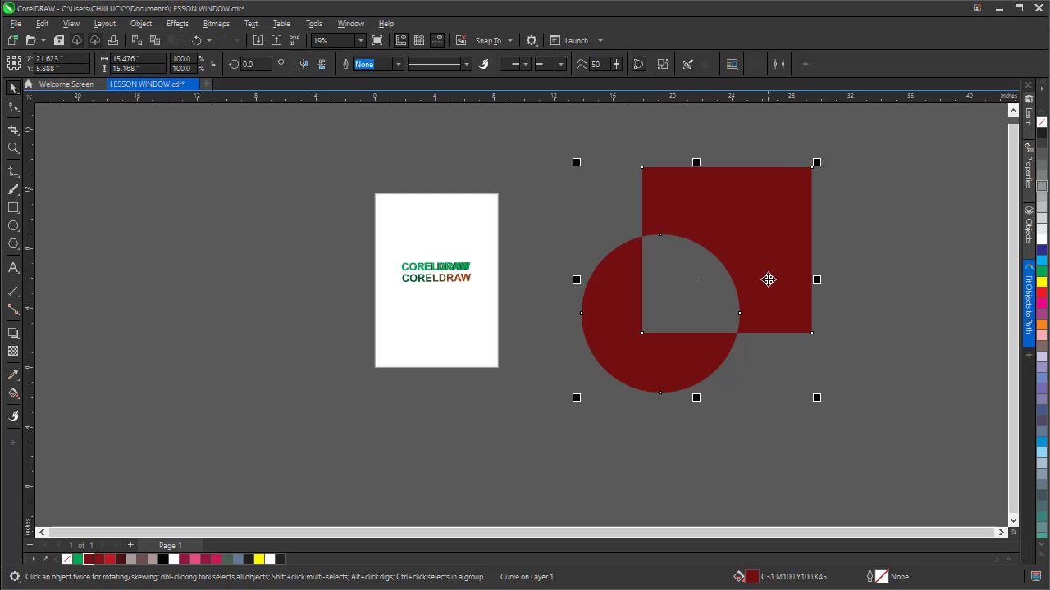
Undo the combined curve's moves and the combining of the circle and rectangle, and leave nothing selected.
key(ctrl+z)
key(ctrl+z)
key(ctrl+z)
key(ctrl+z)
key(ctrl+z)
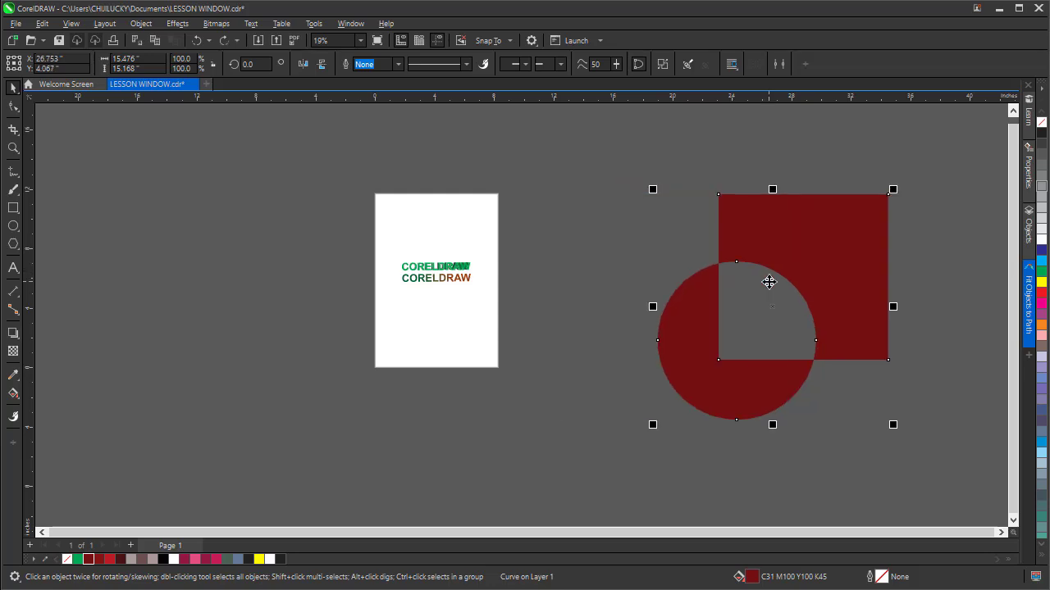
click(857, 257)
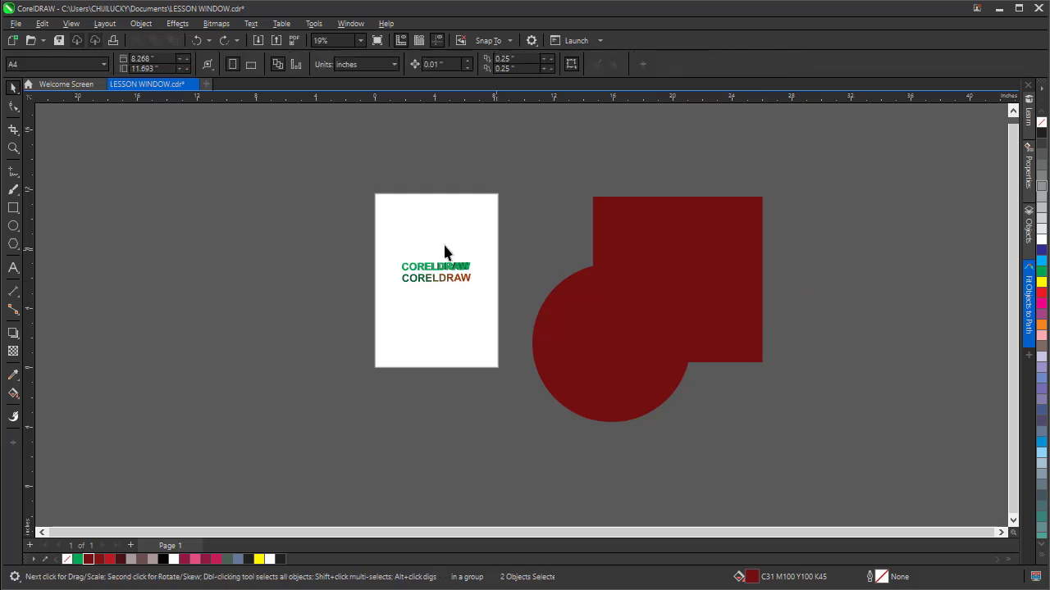
click(146, 27)
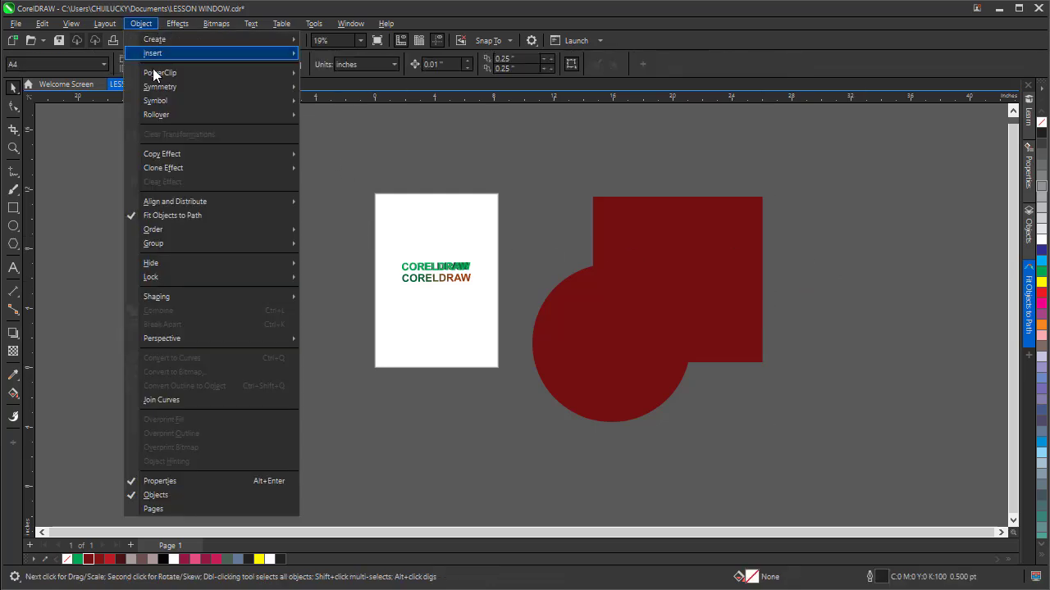
mouse_move(191, 304)
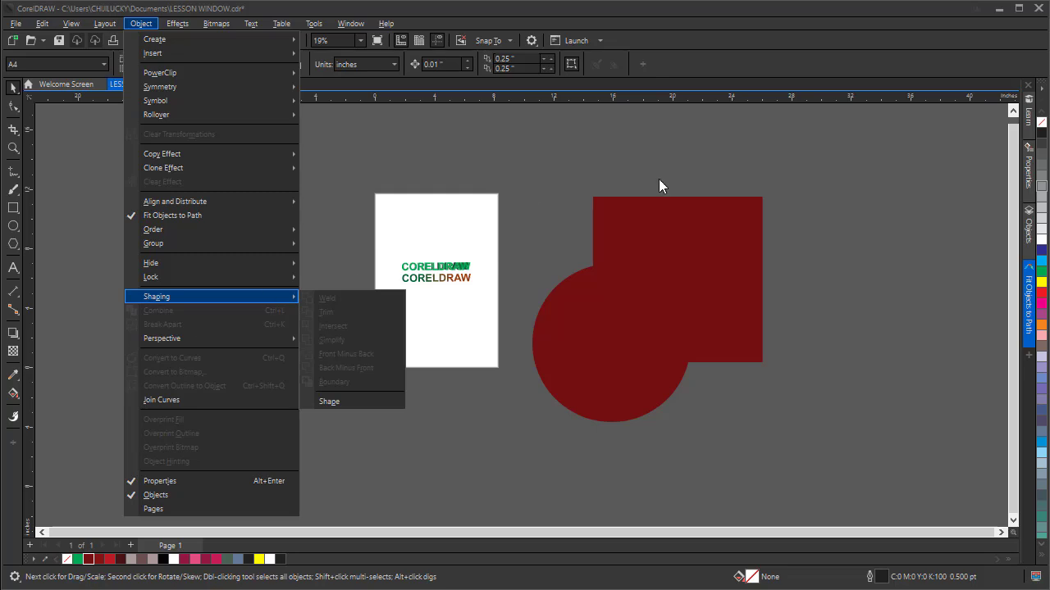
click(878, 238)
Combine the red circle and rectangle again, and break the combined curve apart.
click(666, 275)
drag(892, 122, 499, 456)
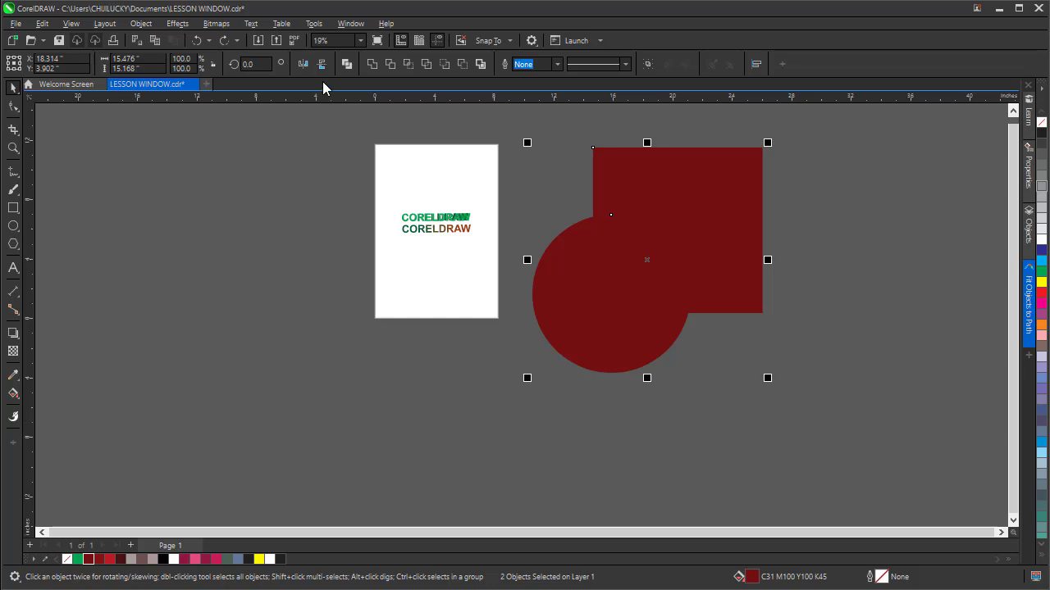
click(346, 64)
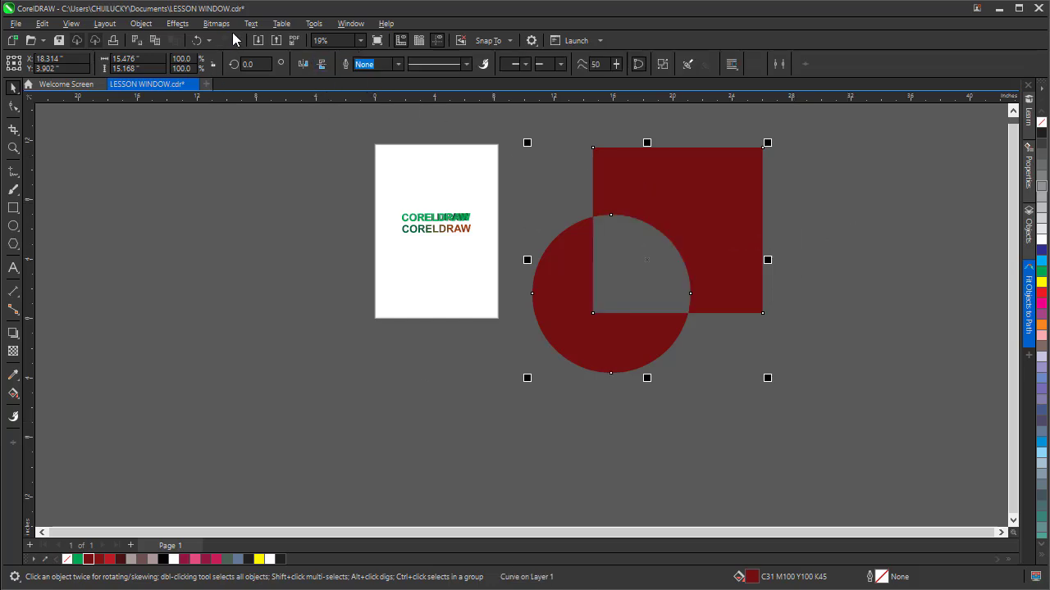
click(141, 23)
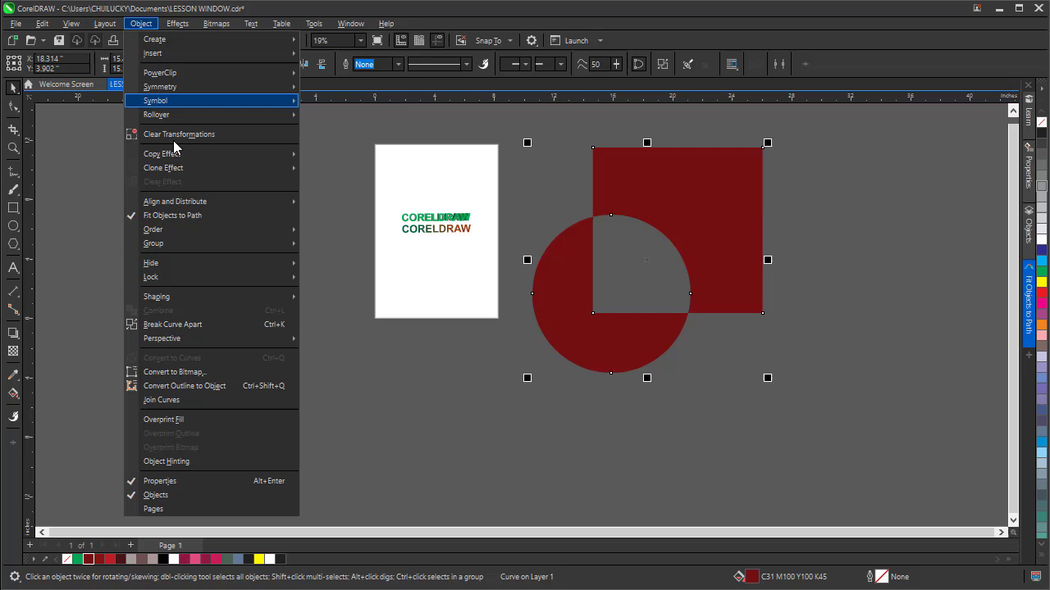
click(190, 325)
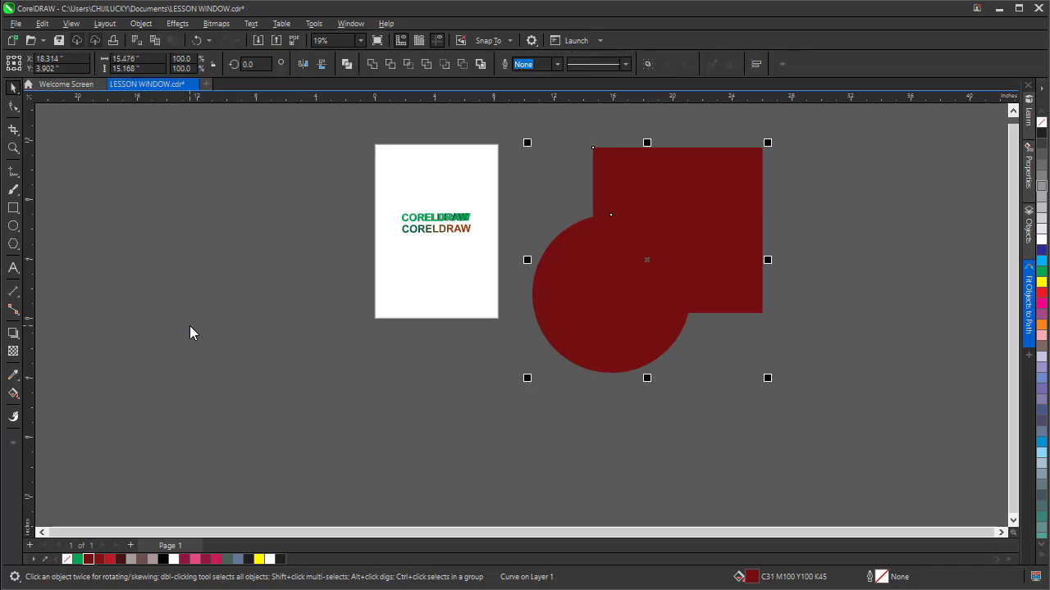
Move the circle and rectangle clear of each other, placing the rectangle right of the circle at about X 28.6, Y 3.3 inches.
click(853, 273)
drag(672, 299, 570, 419)
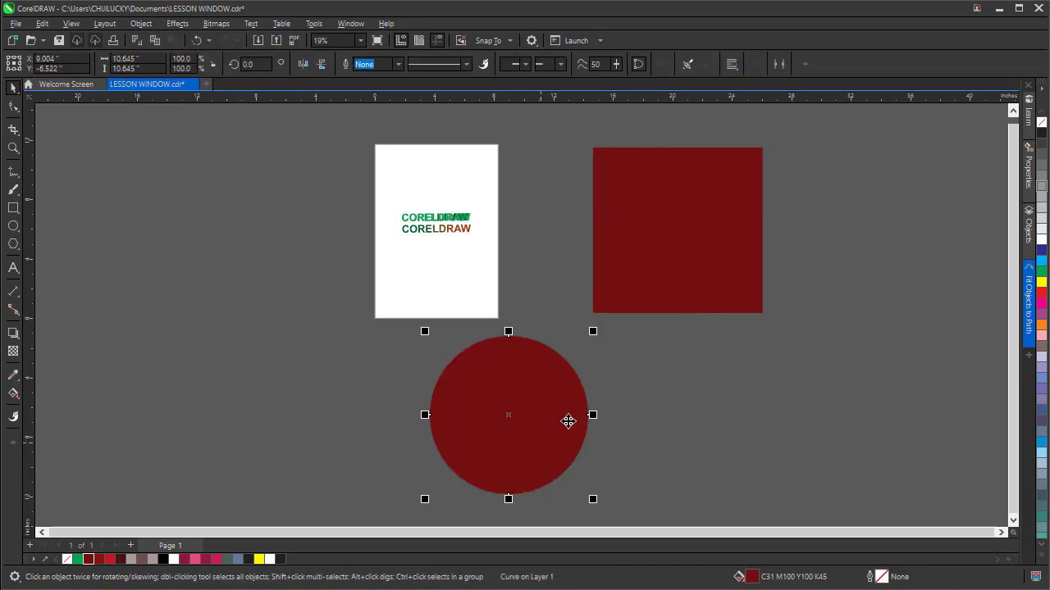
drag(596, 281, 717, 320)
drag(538, 420, 634, 341)
click(789, 246)
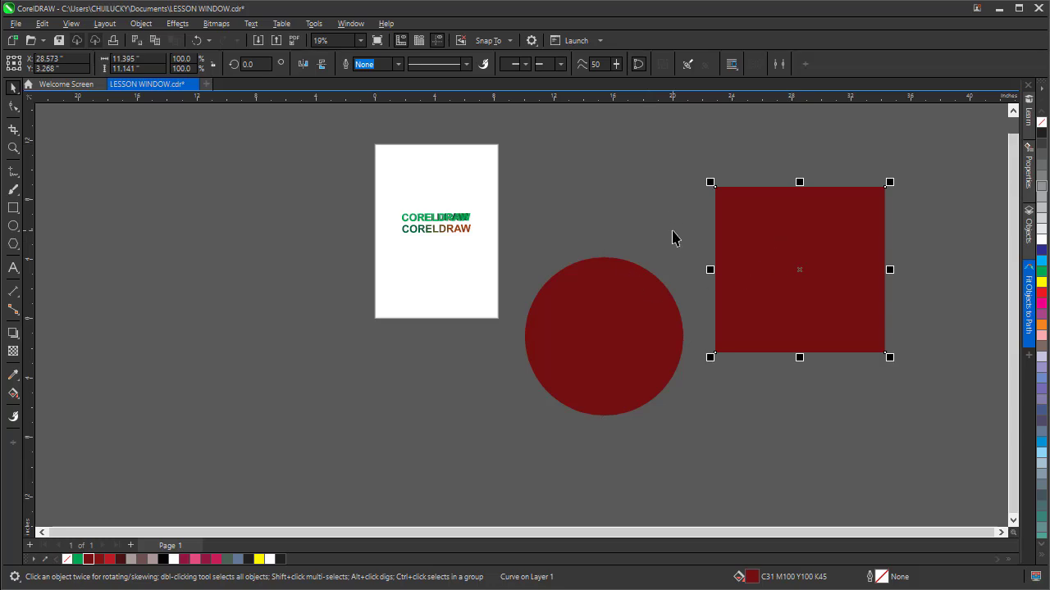
click(560, 178)
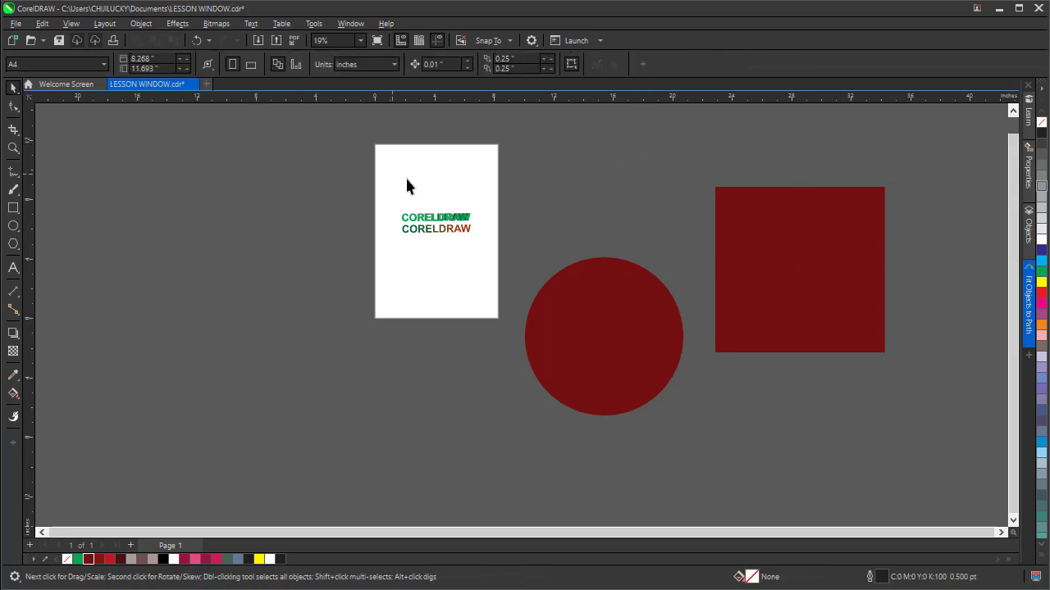
Move the gradient CORELDRAW lettering down the page to about X 4.4, Y 4.0 inches.
scroll(435, 227, up, 3)
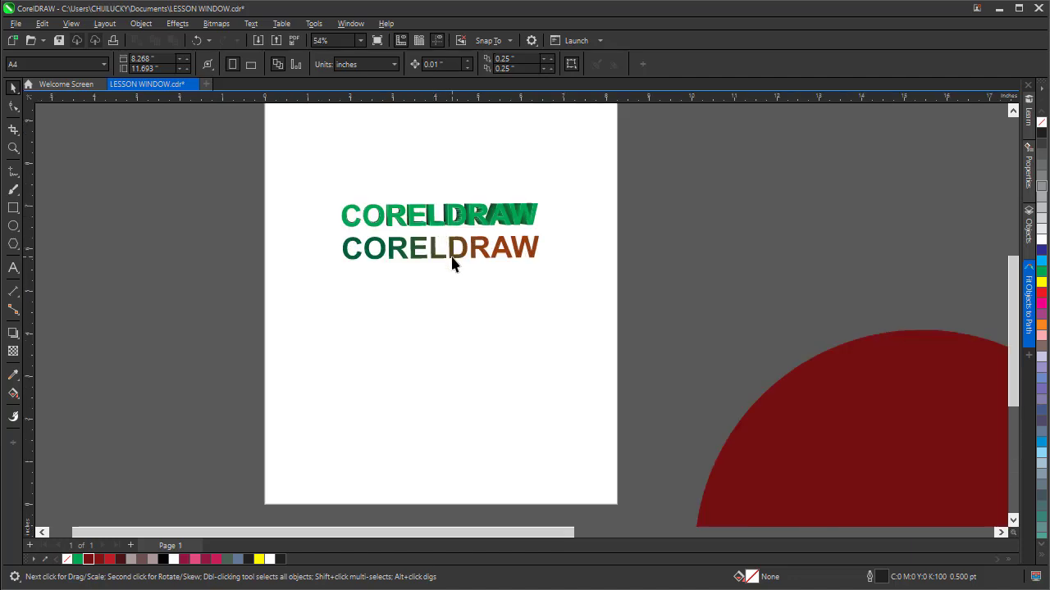
drag(457, 261, 470, 348)
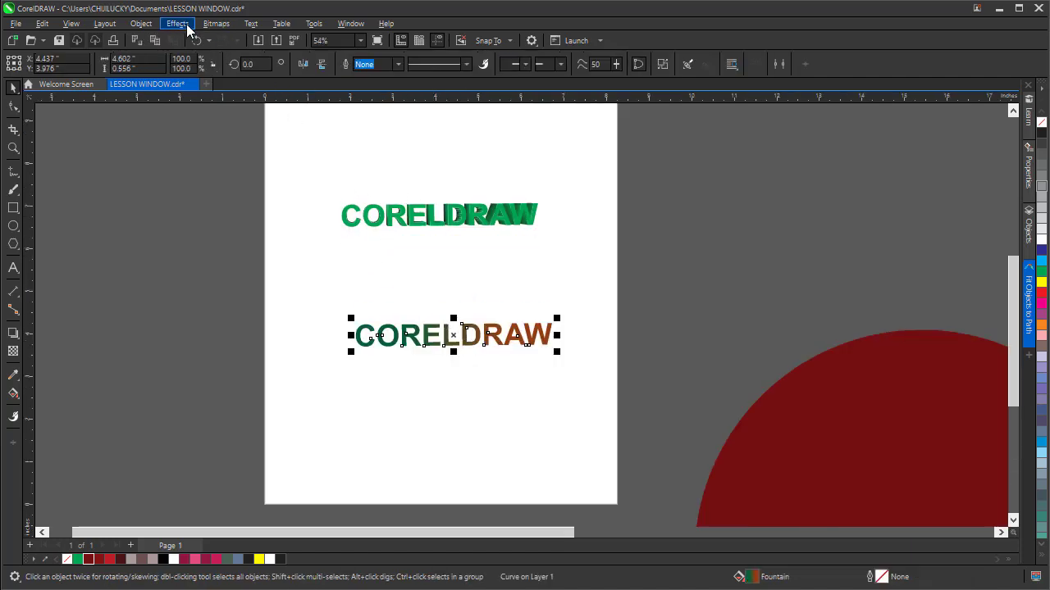
Break the gradient lettering's curve apart, and bring its pieces back together as one curve.
click(144, 24)
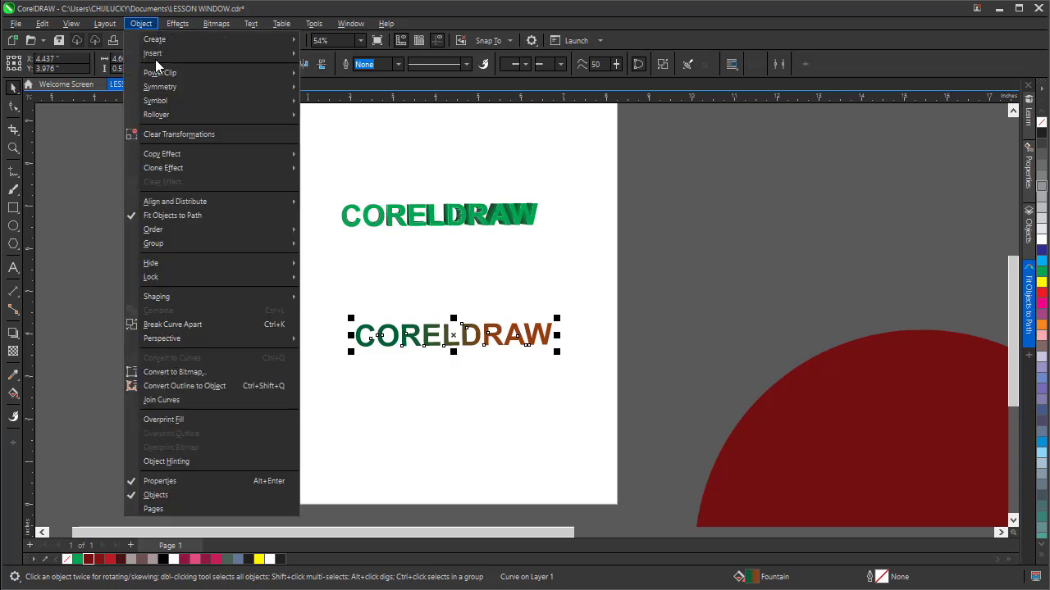
click(176, 325)
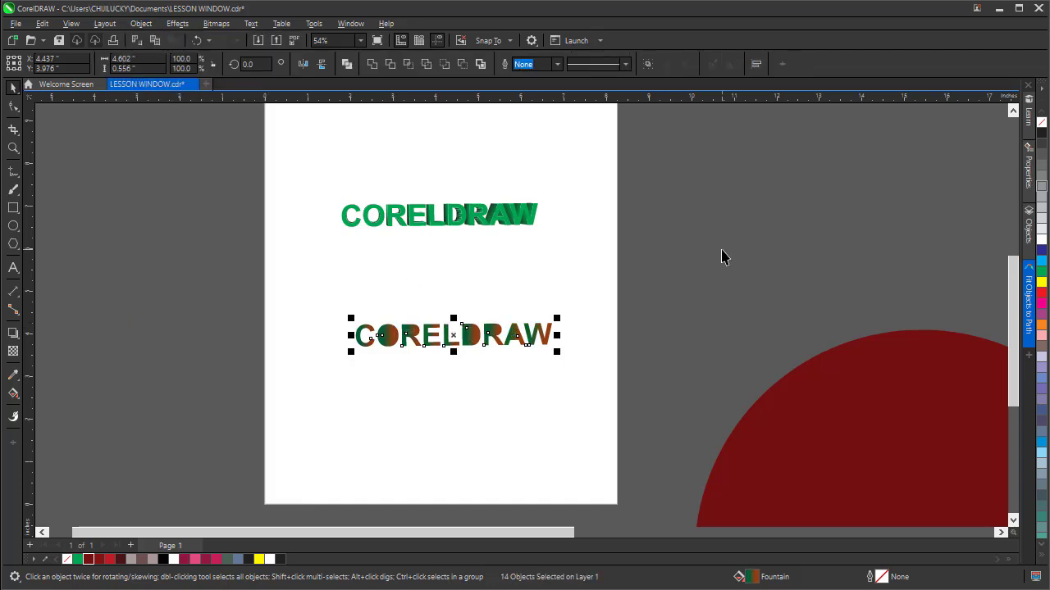
key(ctrl+l)
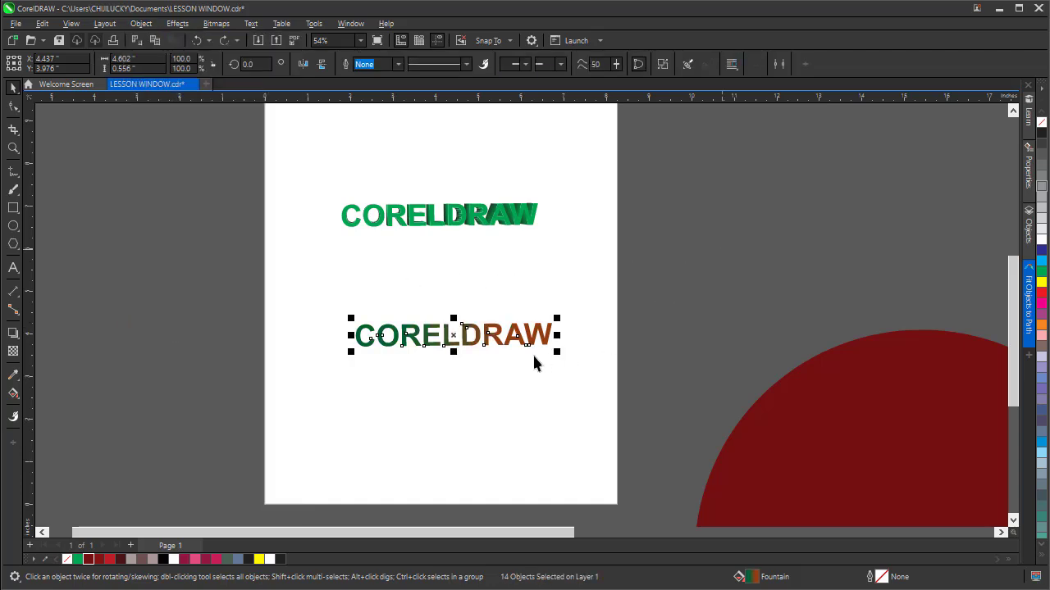
Add the text COREL in 24 pt Arial above the gradient lettering, and enlarge it to about 55.5 pt.
scroll(476, 336, up, 3)
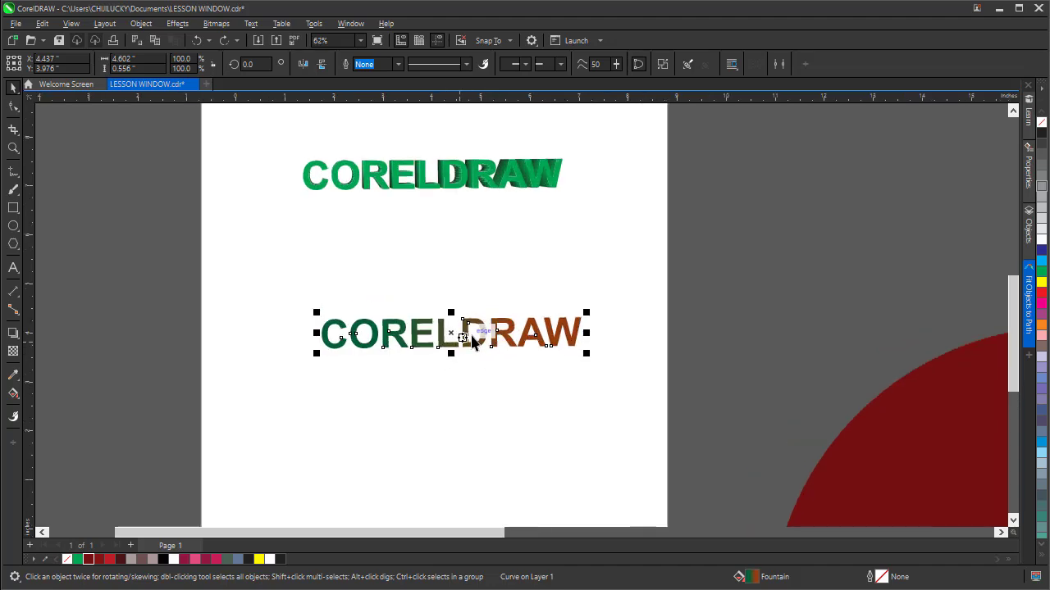
click(418, 289)
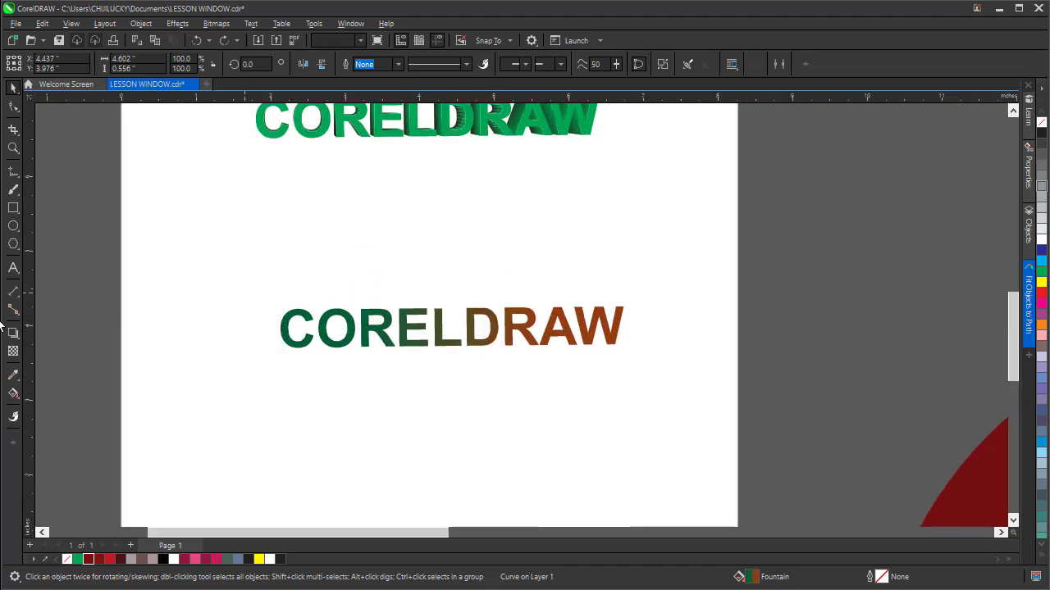
click(13, 268)
click(323, 234)
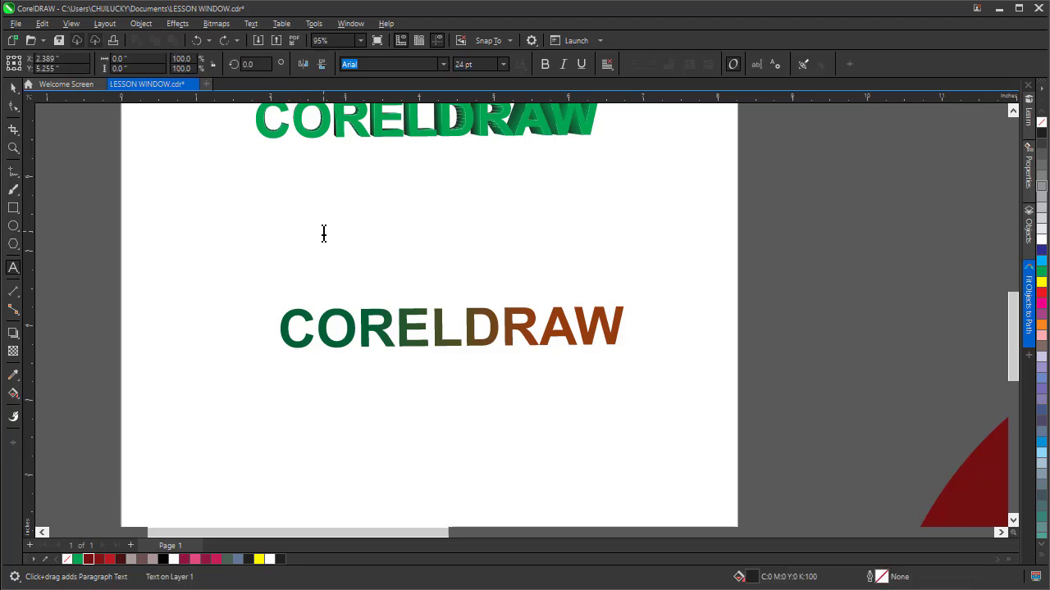
text(COREL)
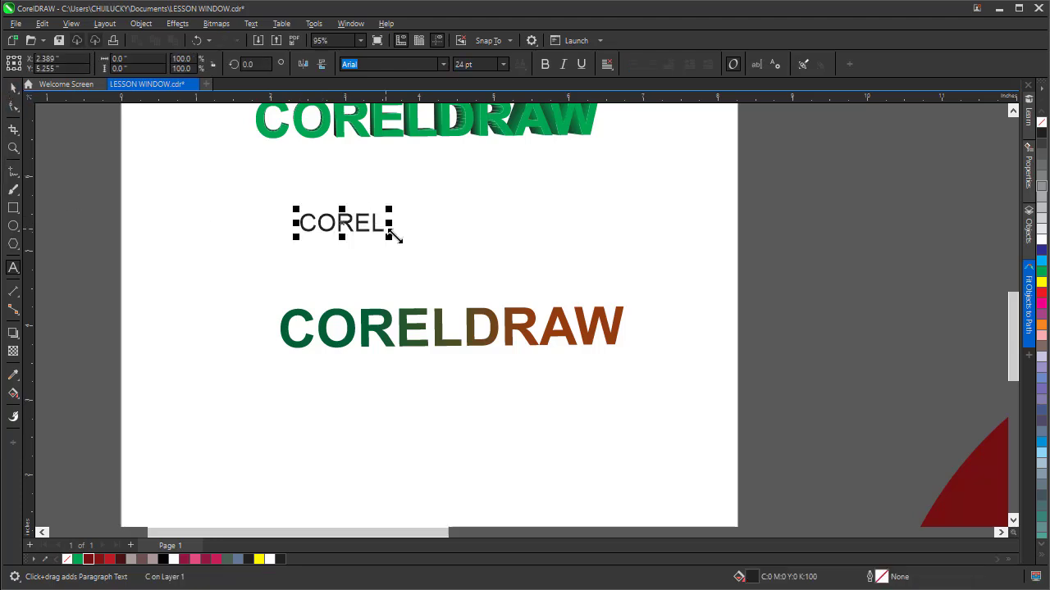
drag(392, 237, 499, 262)
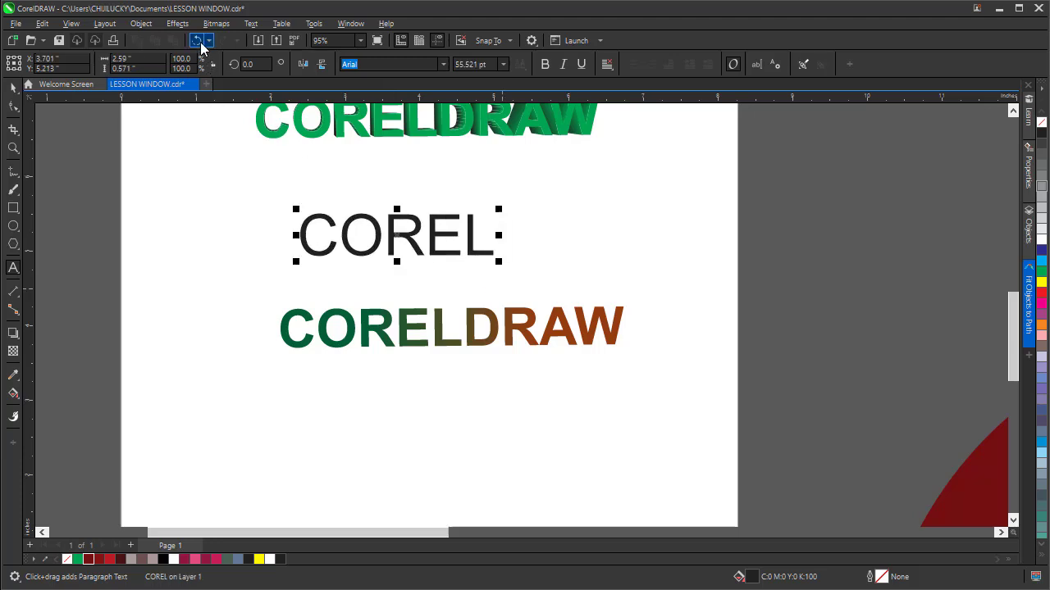
Break the COREL text apart into letters, select individual letters, and undo the break.
click(142, 23)
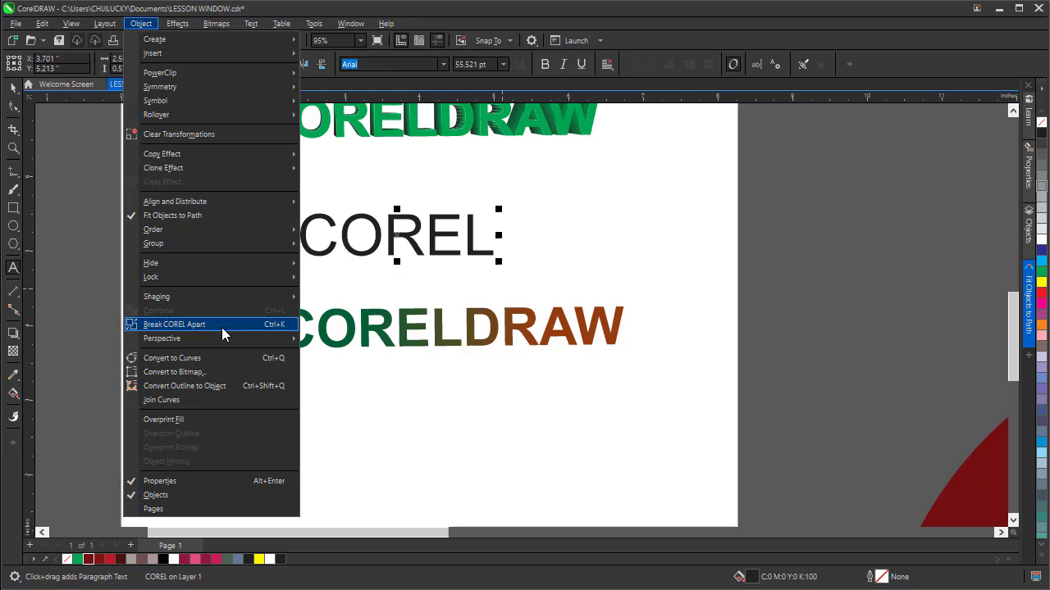
click(181, 324)
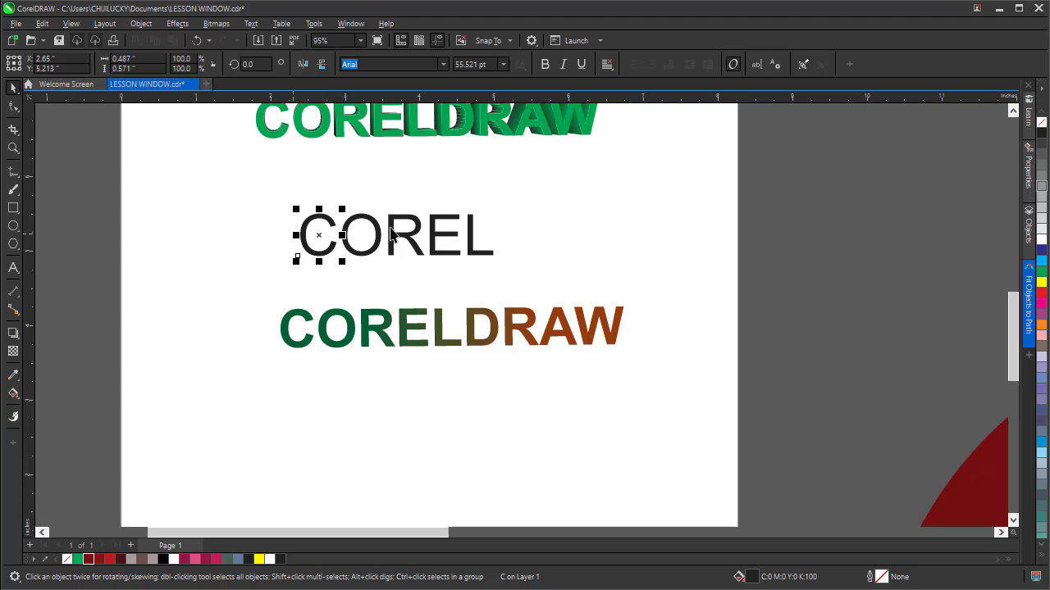
click(345, 228)
click(411, 238)
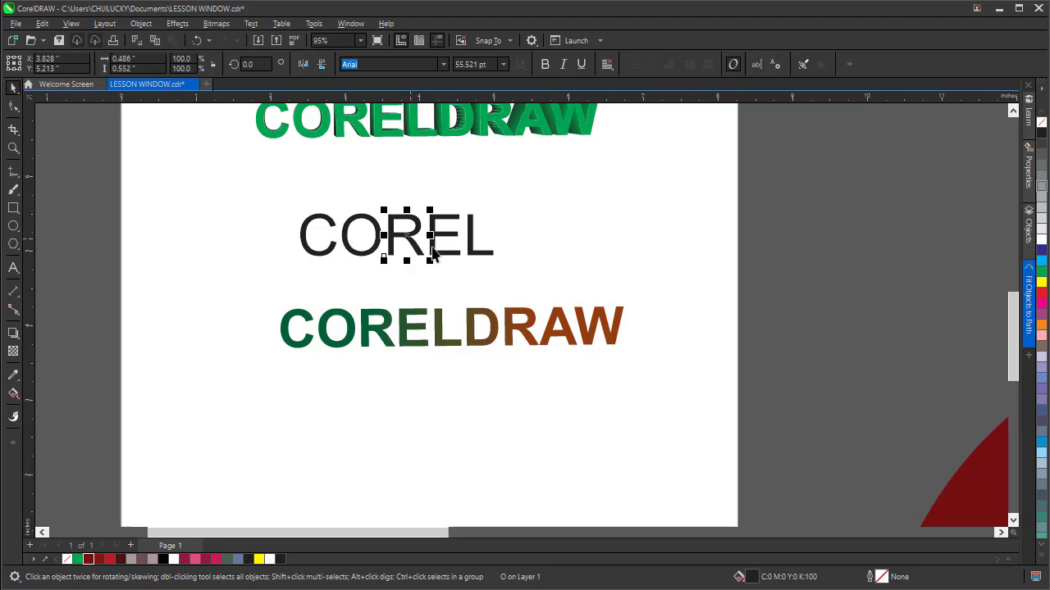
click(455, 252)
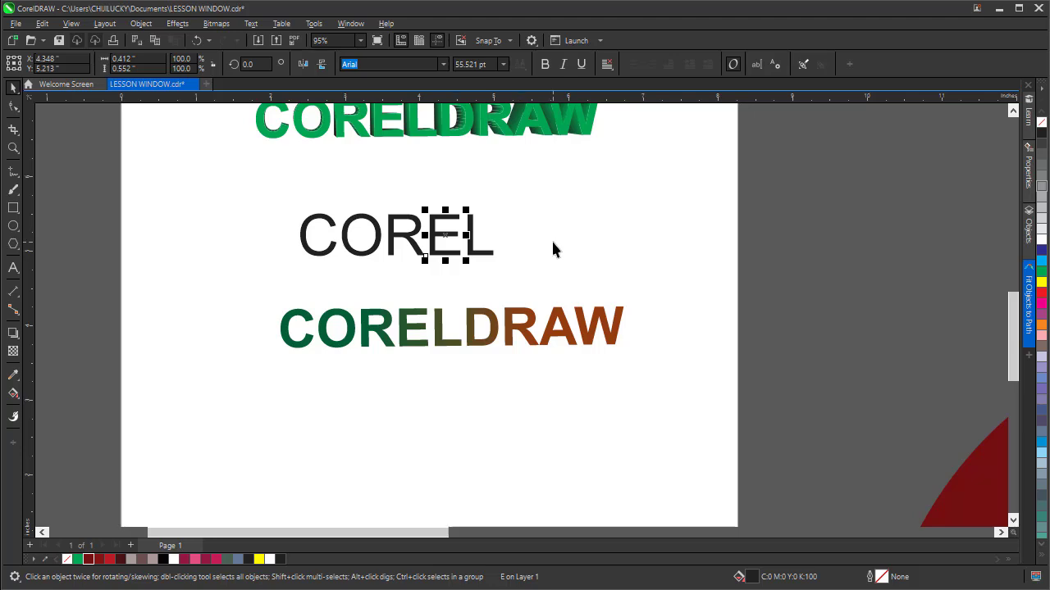
key(ctrl+z)
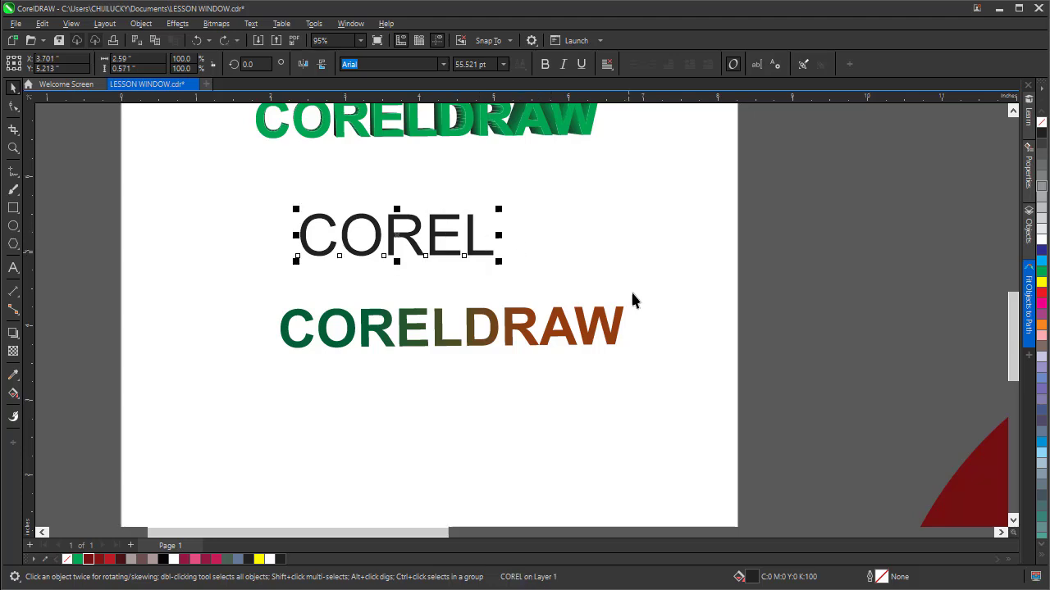
click(591, 331)
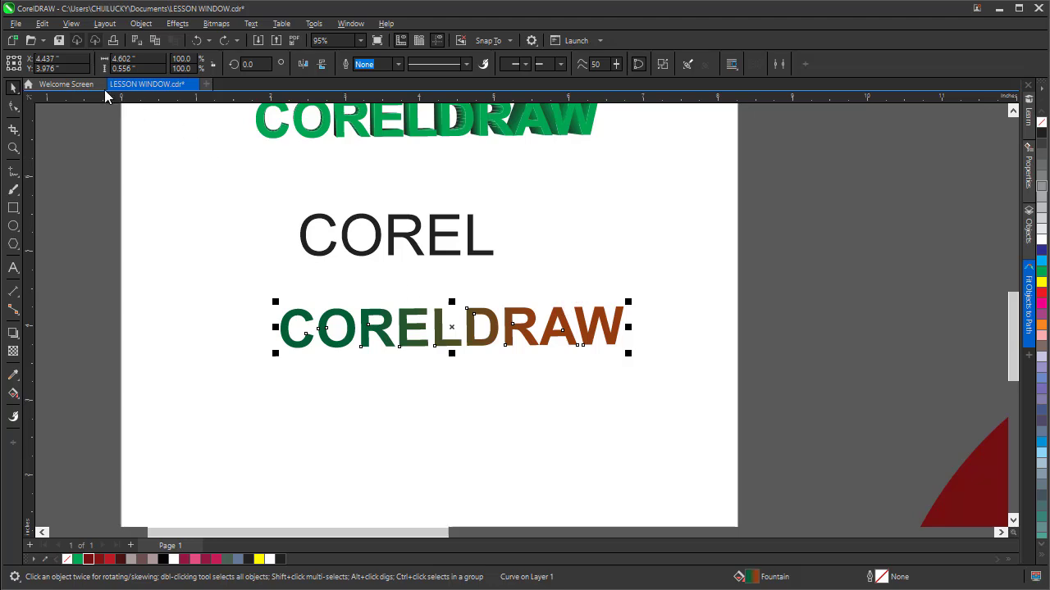
click(144, 25)
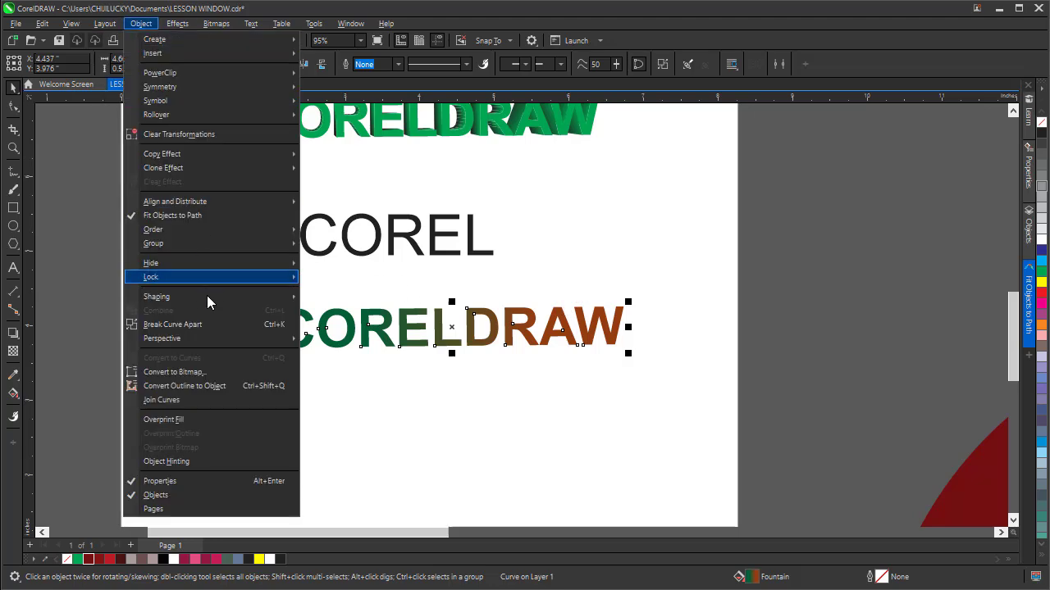
mouse_move(226, 336)
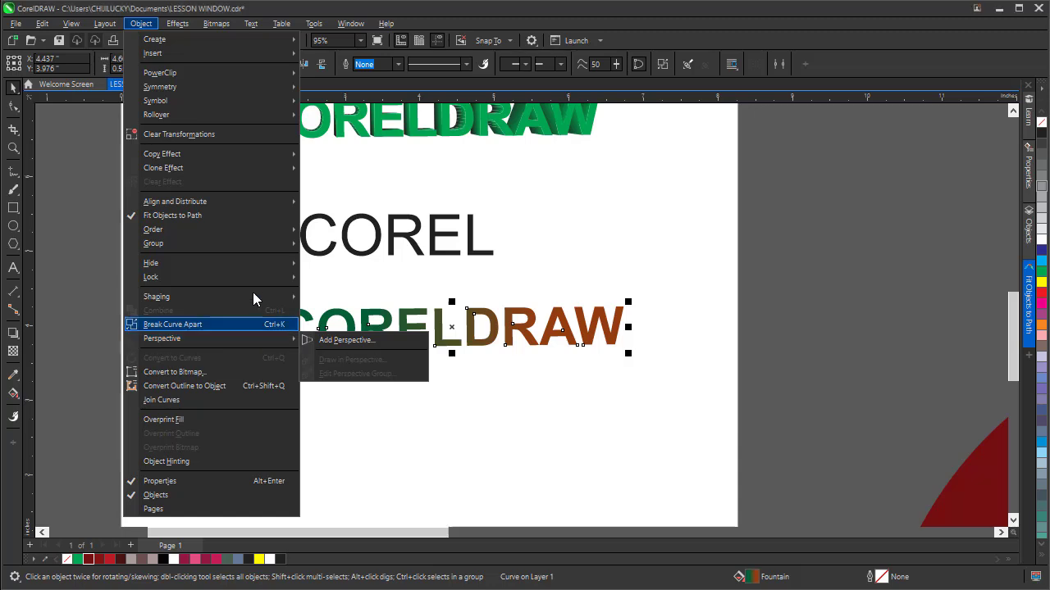
click(527, 251)
click(527, 250)
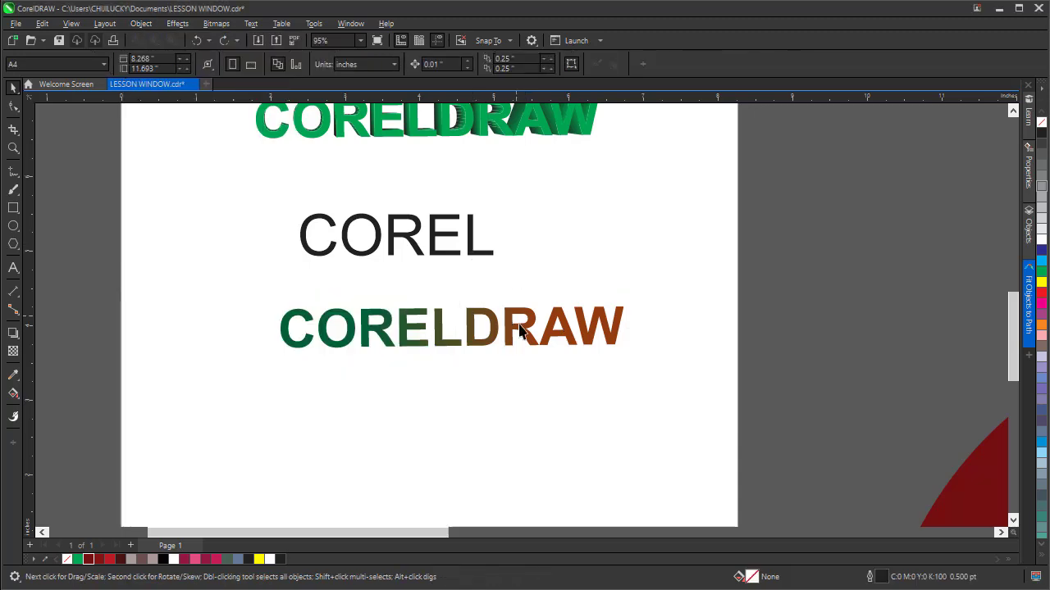
Move the gradient CORELDRAW lettering to about X 4.8, Y 3.4 inches, and add a perspective to it.
drag(519, 330, 547, 371)
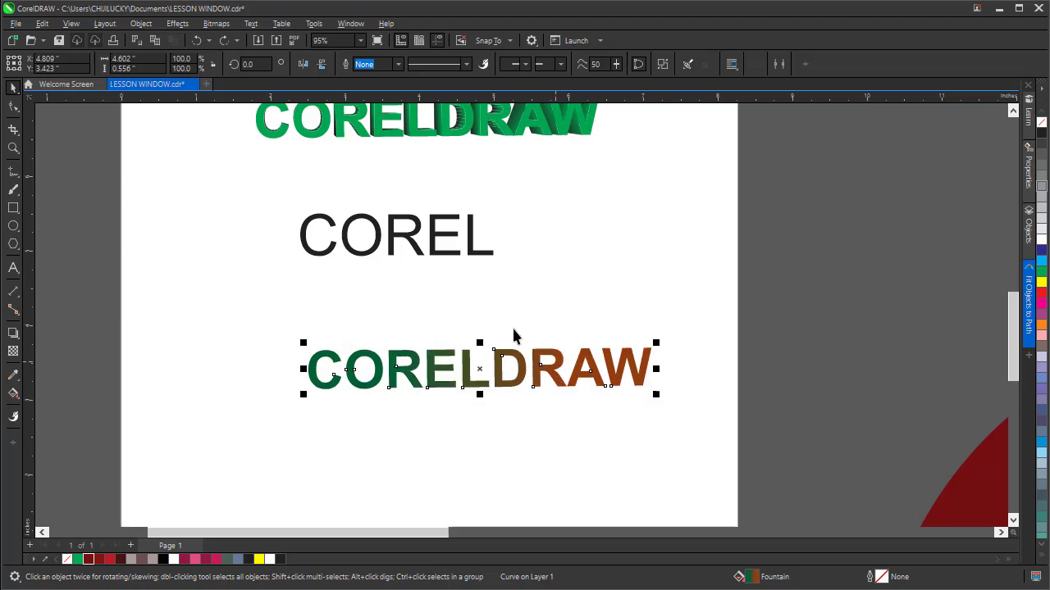
click(14, 333)
click(138, 24)
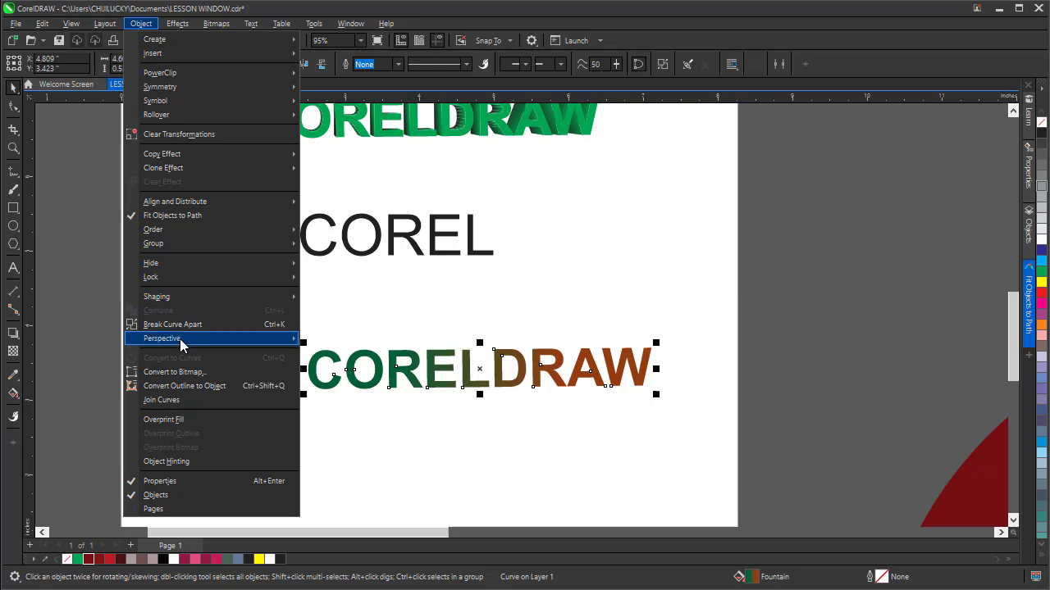
mouse_move(180, 338)
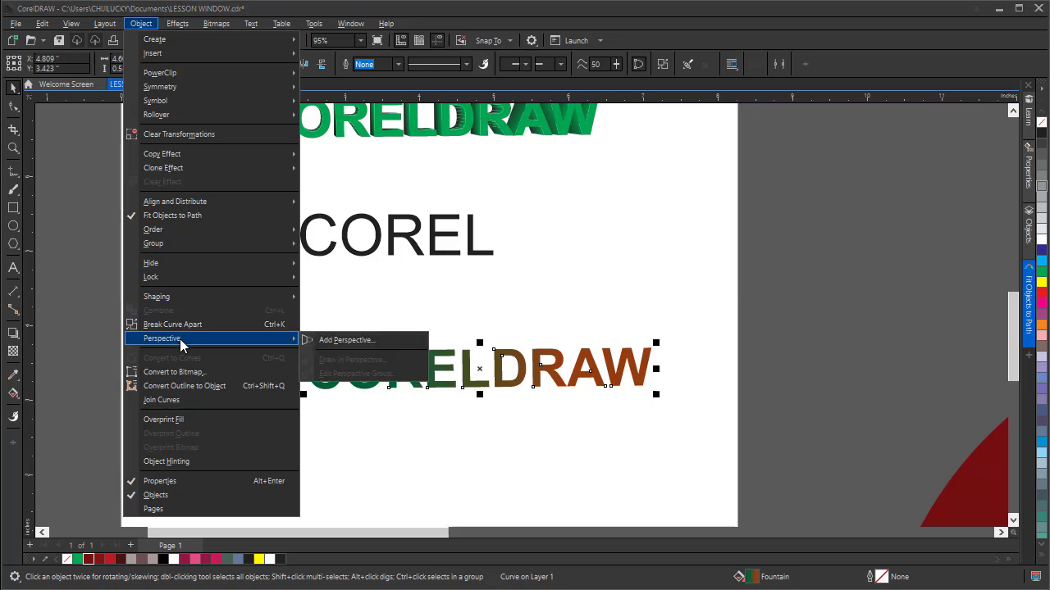
click(348, 339)
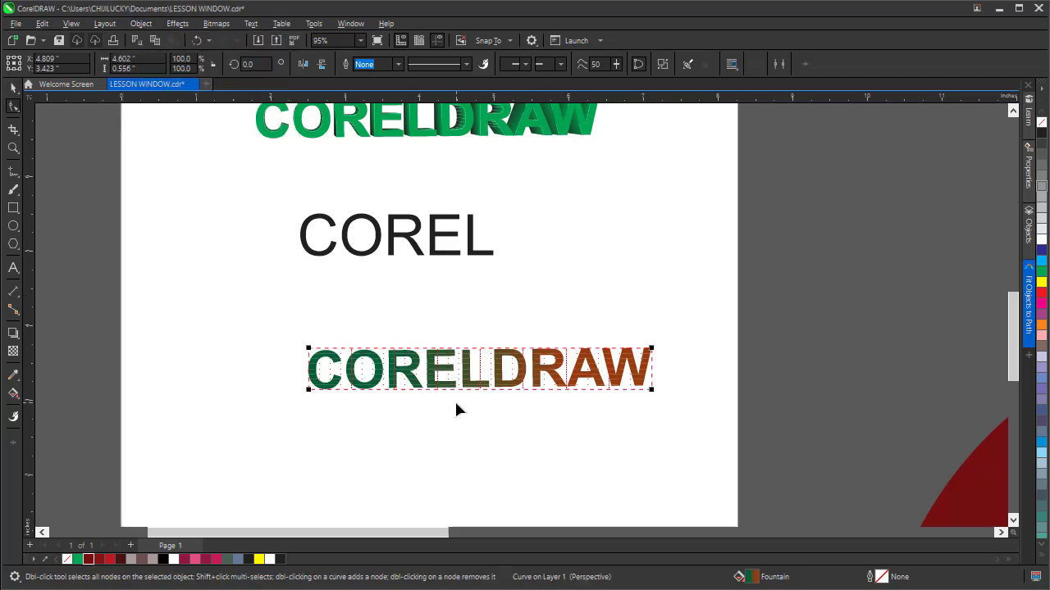
Reshape the gradient lettering's perspective by raising its upper corners, tilting its left edge inward and stretching its lower-right corner outward.
scroll(423, 413, up, 2)
scroll(727, 204, down, 2)
scroll(723, 289, up, 2)
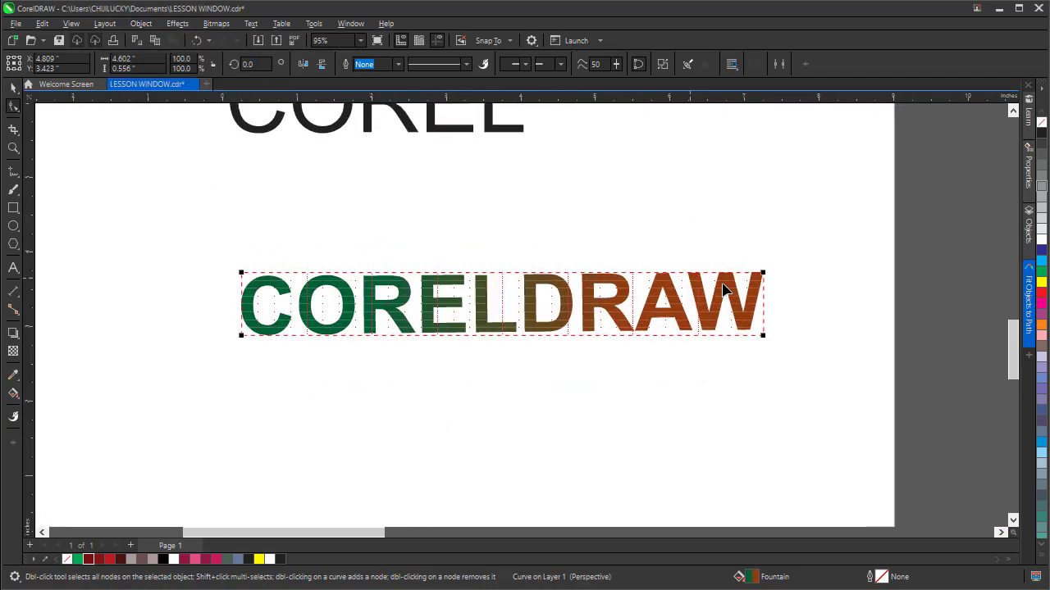
scroll(723, 288, up, 3)
scroll(718, 287, down, 1)
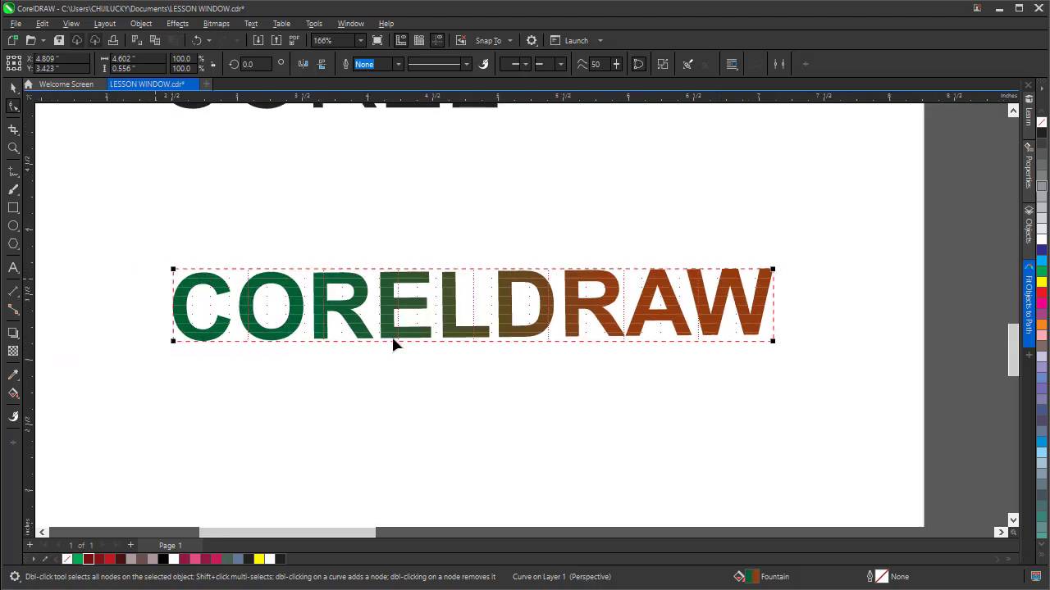
scroll(402, 330, down, 1)
scroll(366, 331, up, 1)
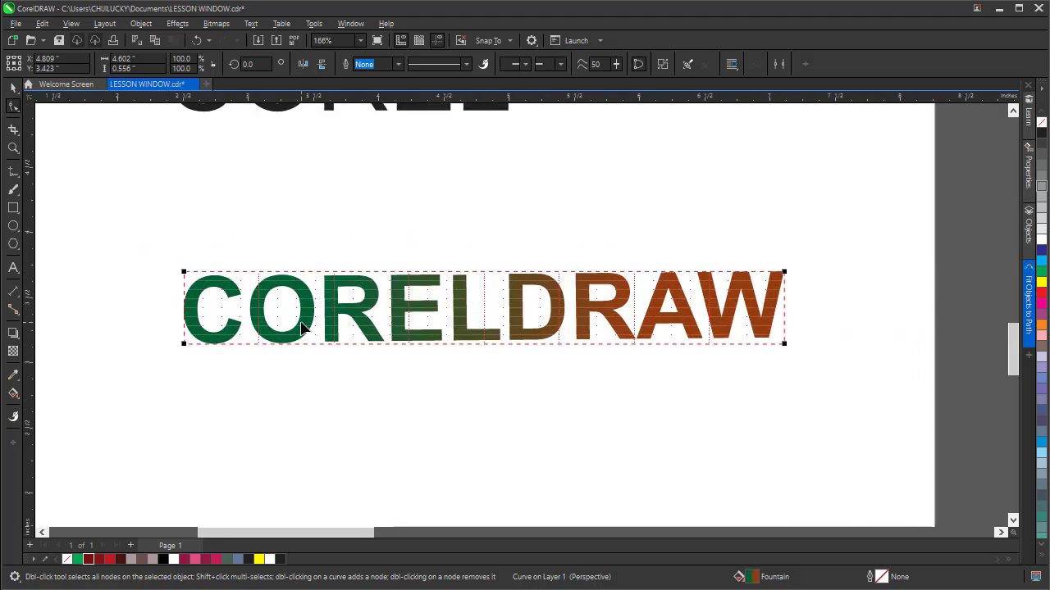
scroll(226, 328, up, 1)
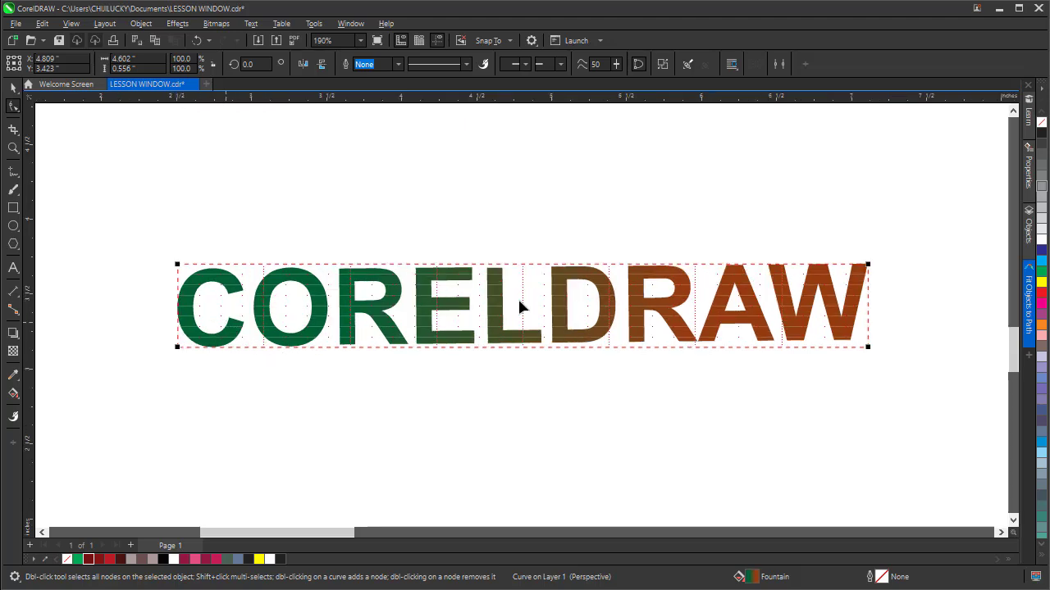
scroll(641, 307, down, 1)
scroll(762, 287, up, 1)
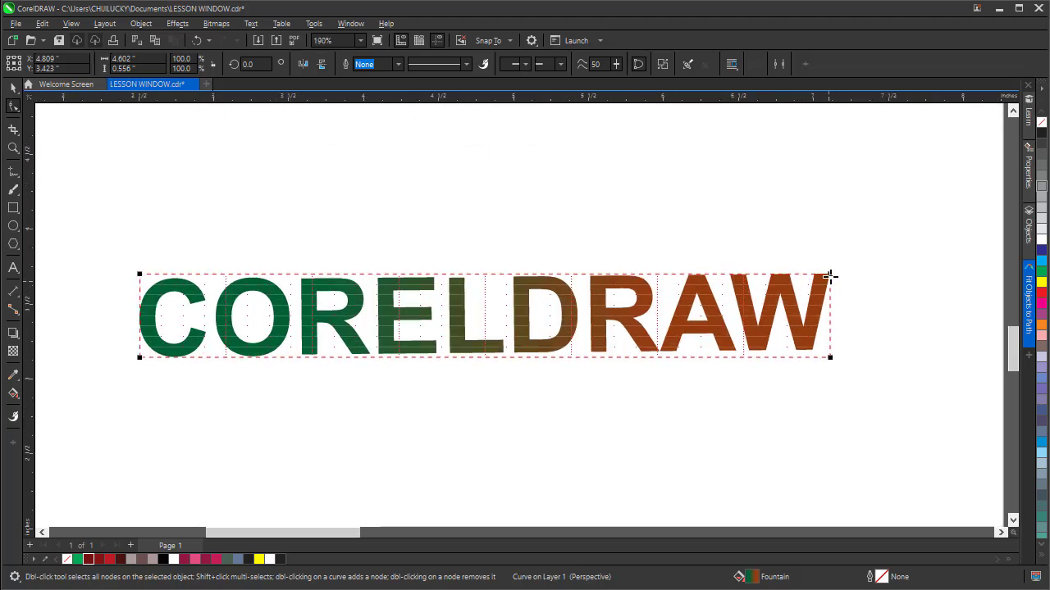
scroll(830, 276, down, 2)
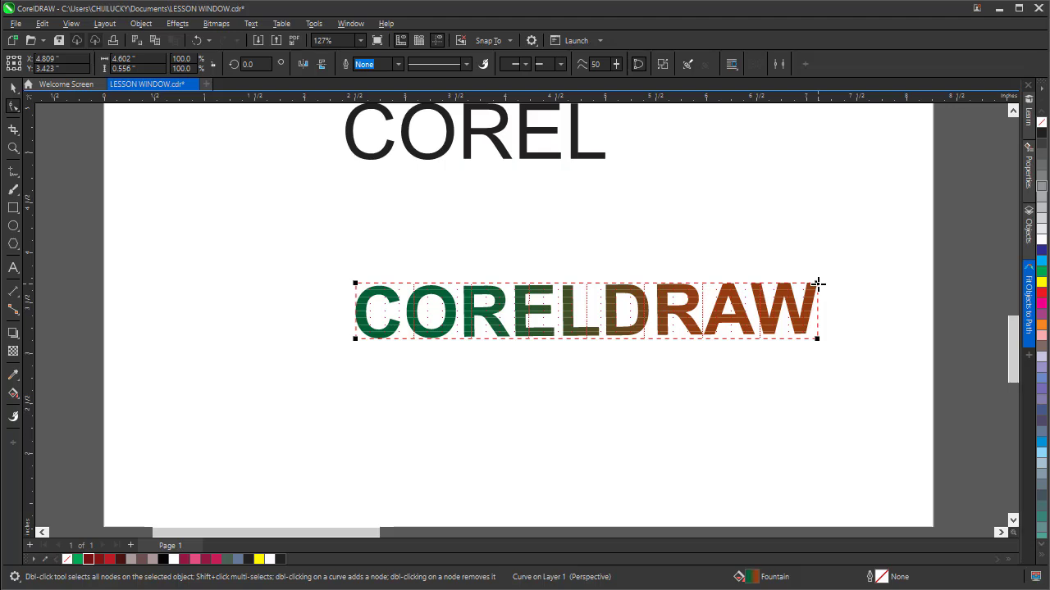
drag(818, 284, 816, 263)
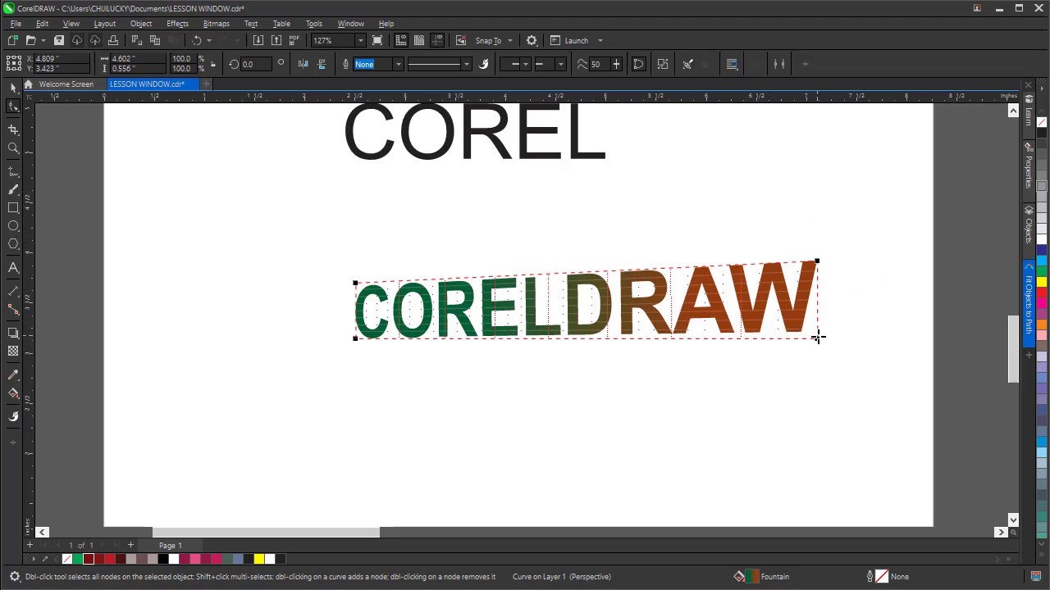
drag(818, 338, 848, 353)
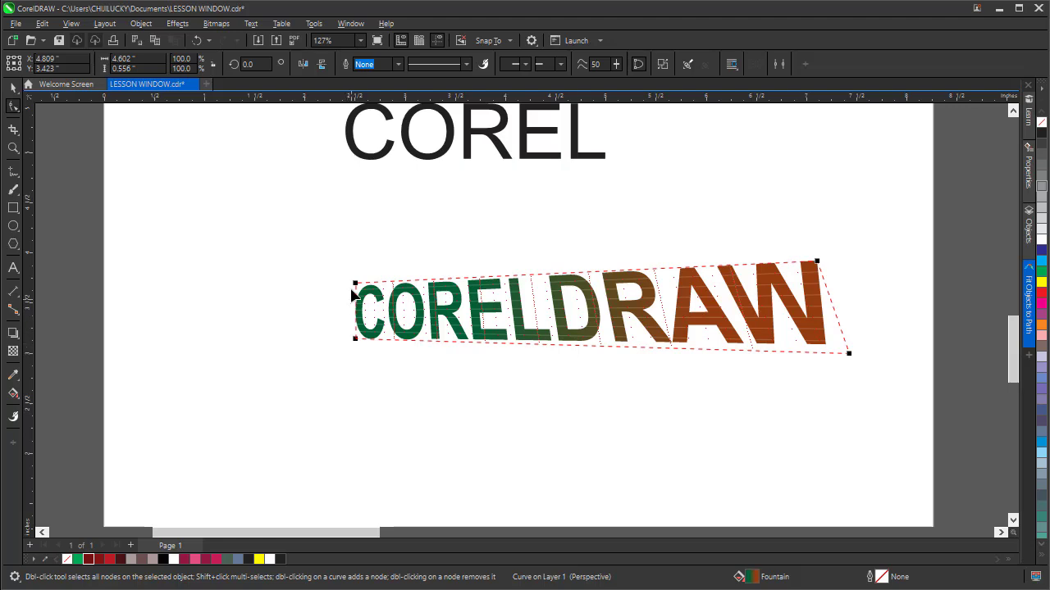
drag(355, 283, 369, 263)
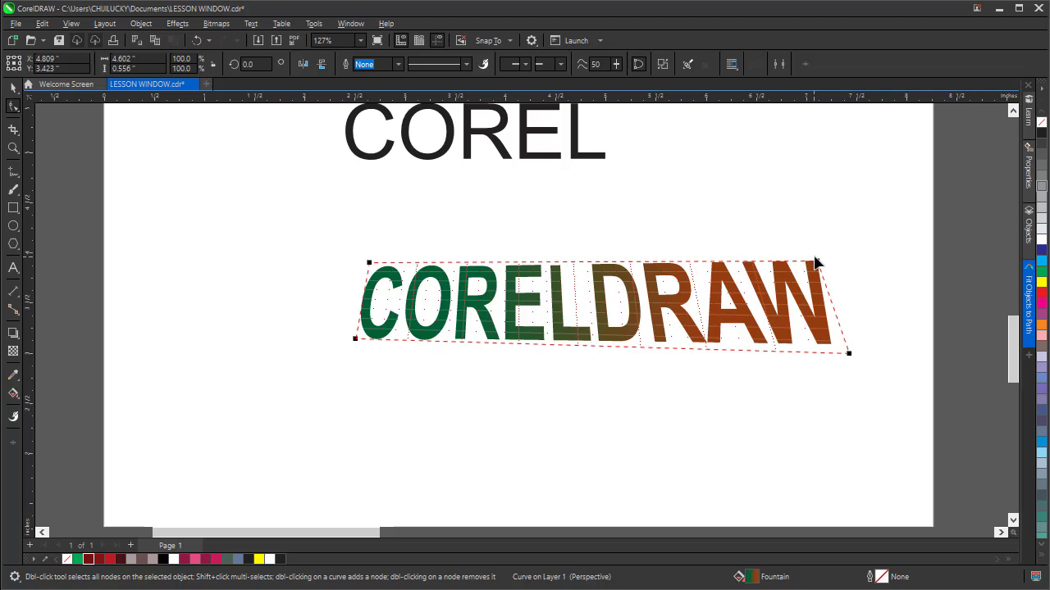
mouse_move(816, 262)
mouse_down()
mouse_move(789, 279)
mouse_move(825, 235)
mouse_move(819, 274)
mouse_up()
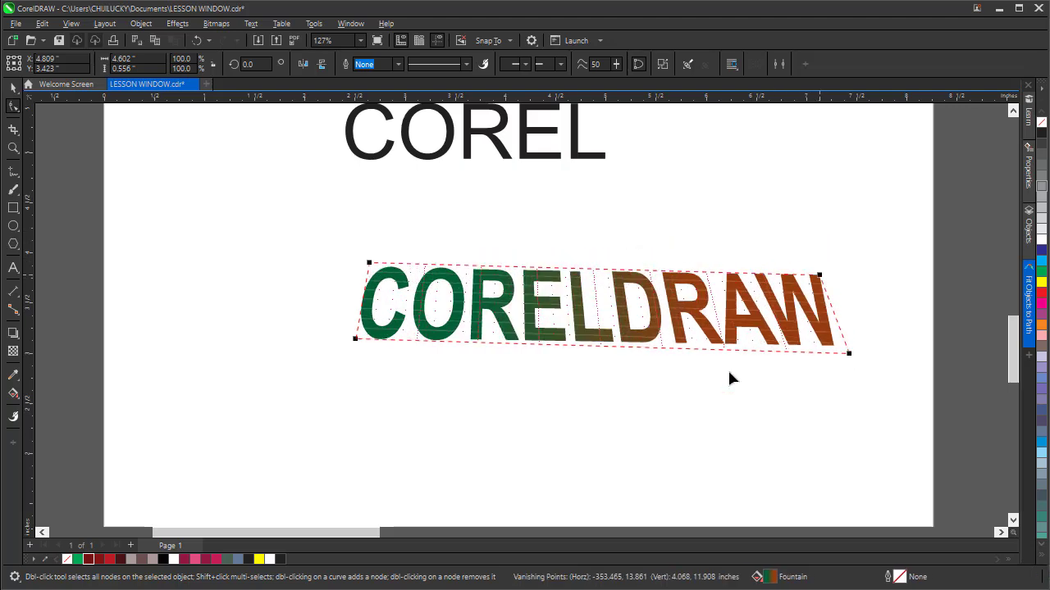
Spread the perspective's lower corners wide apart and lower its upper corners, so the gradient lettering seems to lie flat and recede.
drag(355, 340, 270, 382)
drag(849, 353, 944, 382)
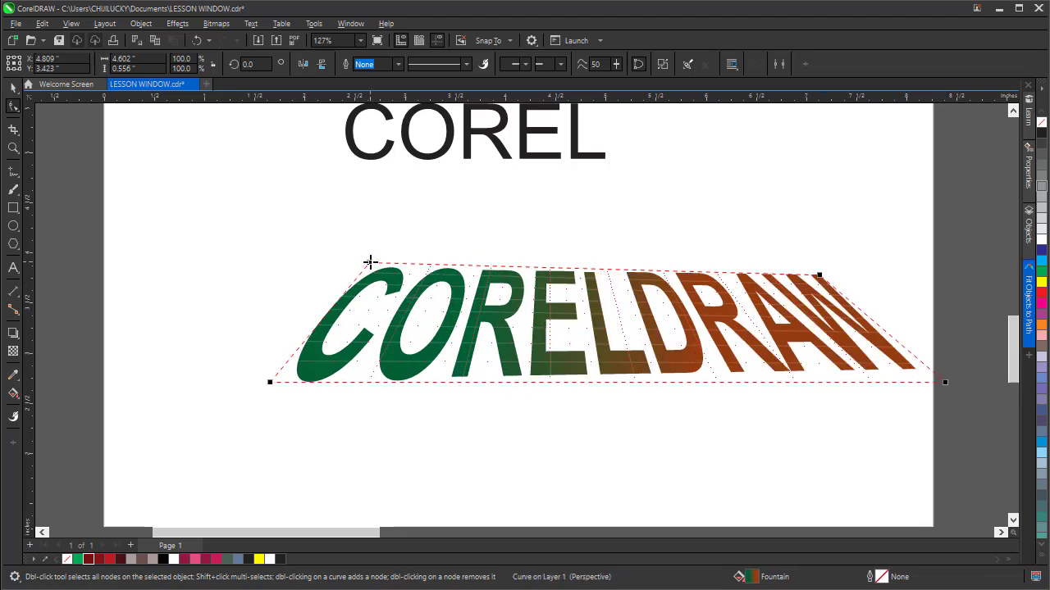
drag(369, 263, 340, 298)
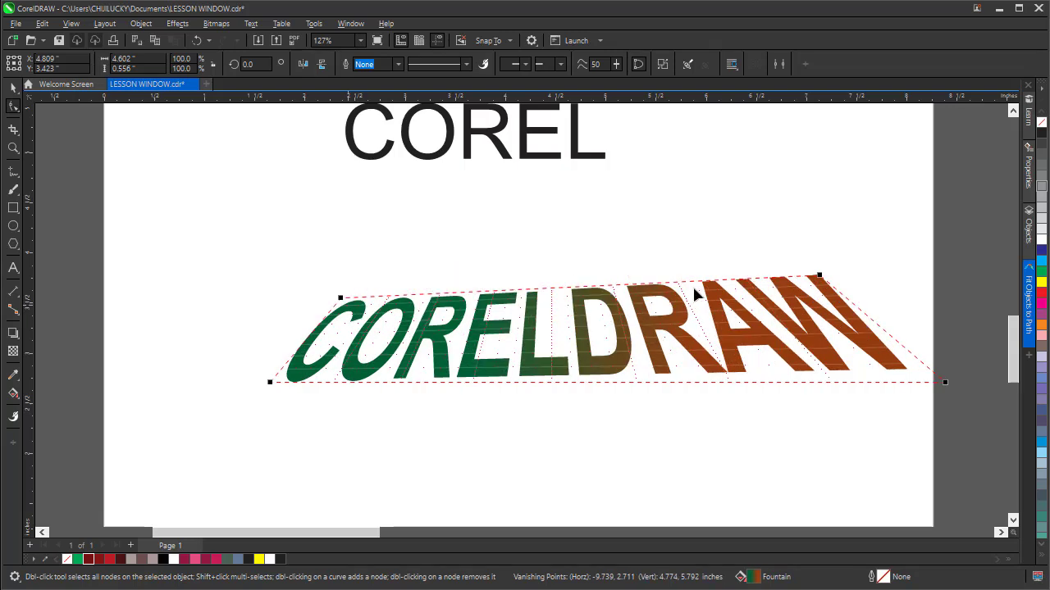
drag(832, 293, 825, 302)
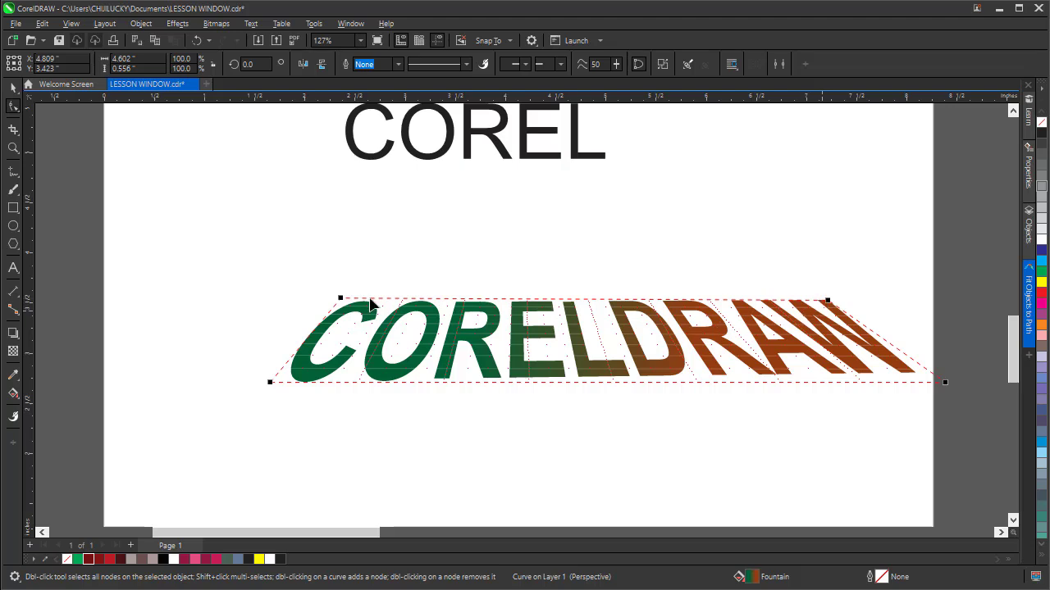
drag(340, 298, 338, 310)
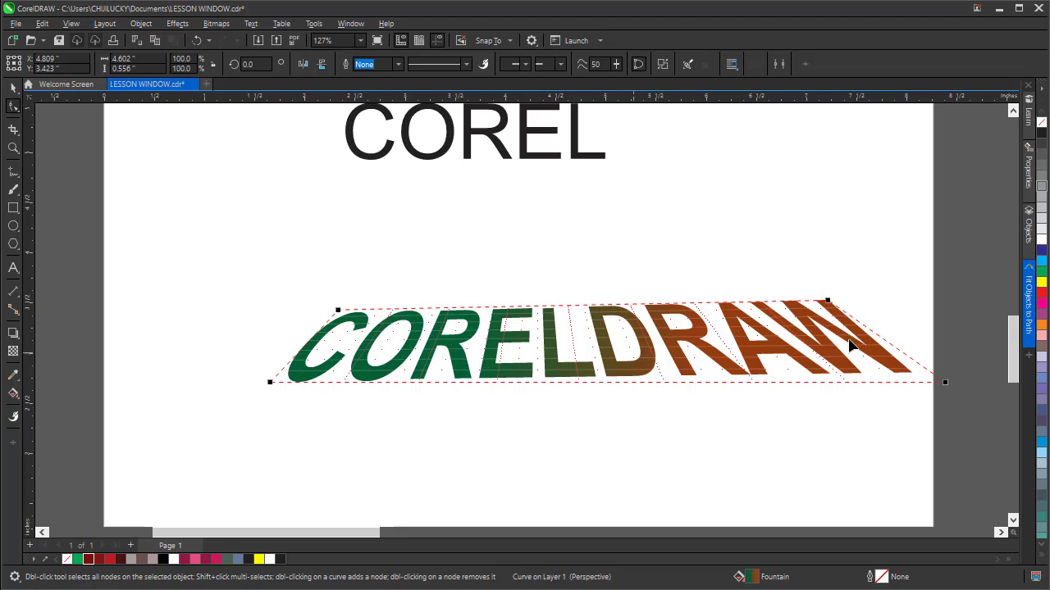
drag(271, 383, 274, 387)
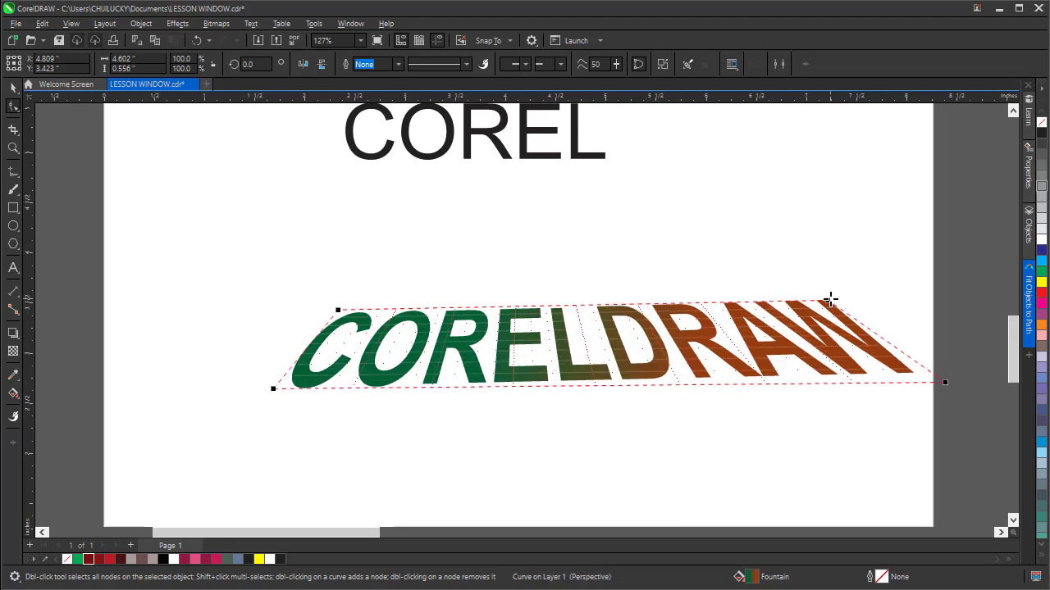
Flare the perspective toward the W by pulling its right corners far apart, and bring the lower-left corner inward.
drag(827, 301, 893, 224)
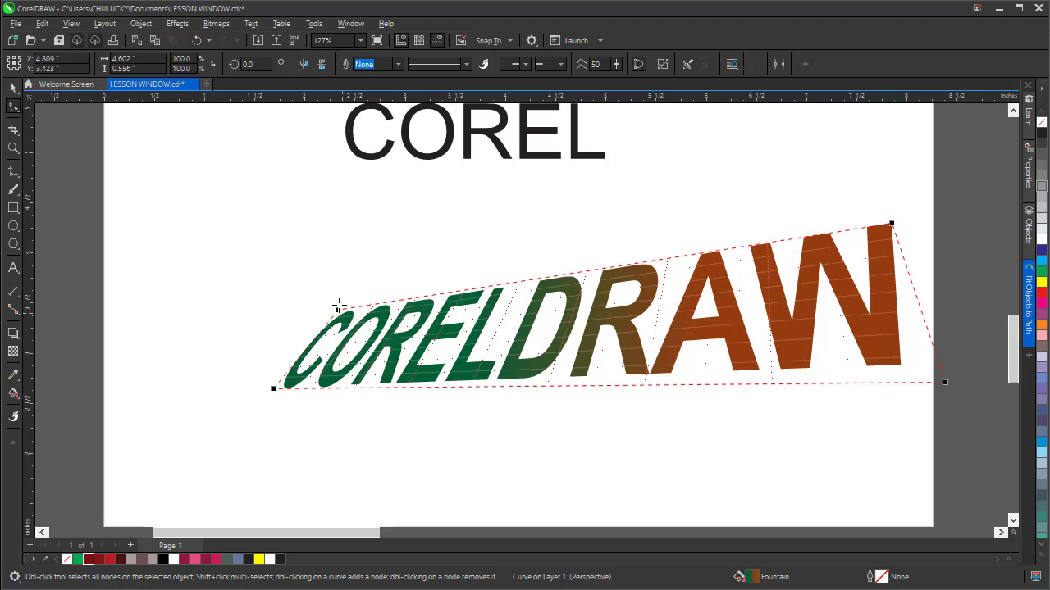
drag(337, 306, 336, 291)
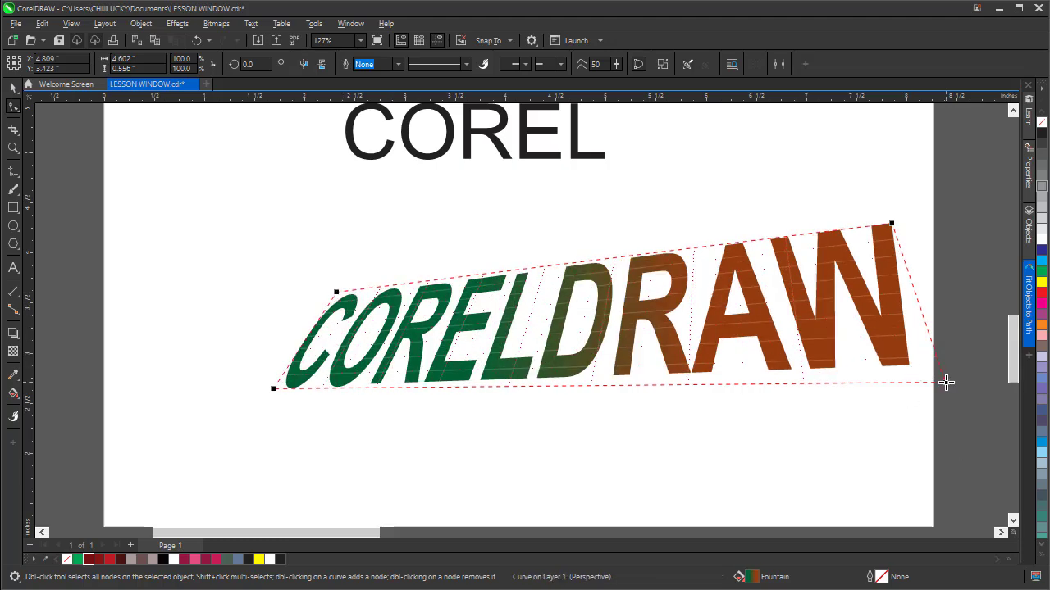
drag(945, 382, 908, 471)
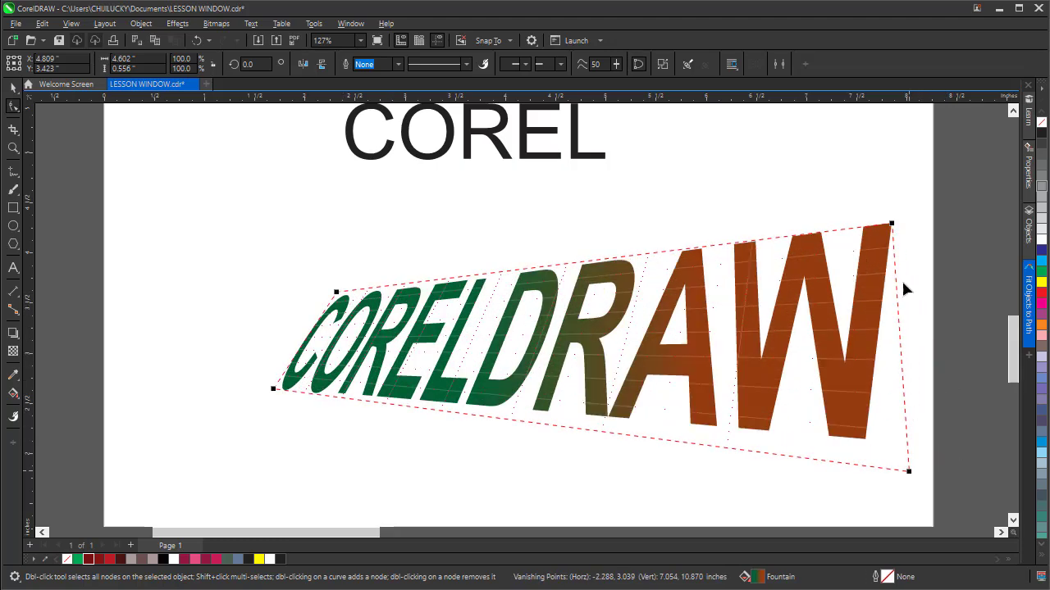
drag(274, 386, 366, 404)
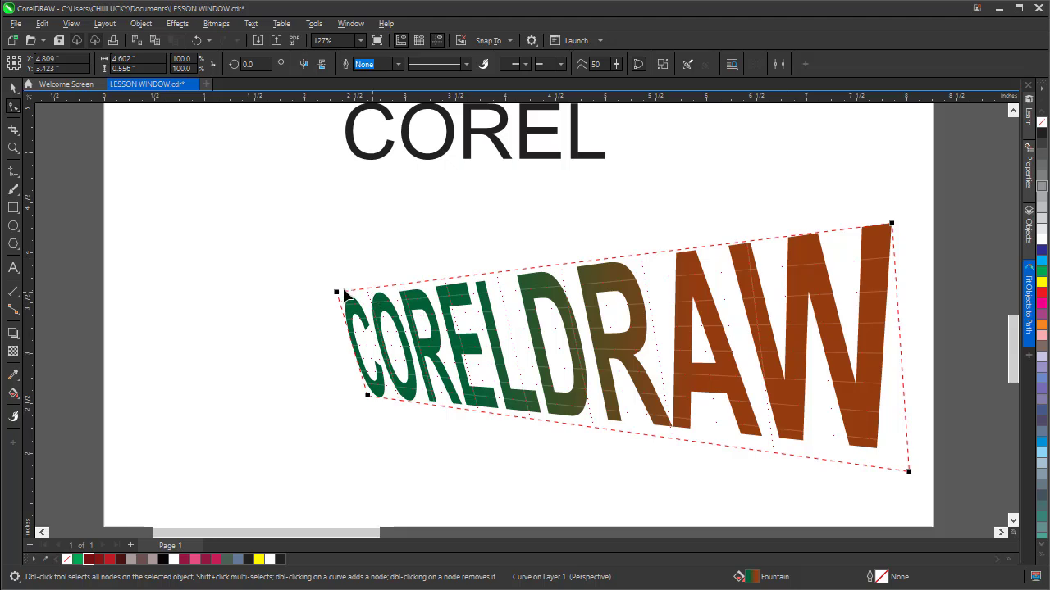
drag(338, 290, 329, 275)
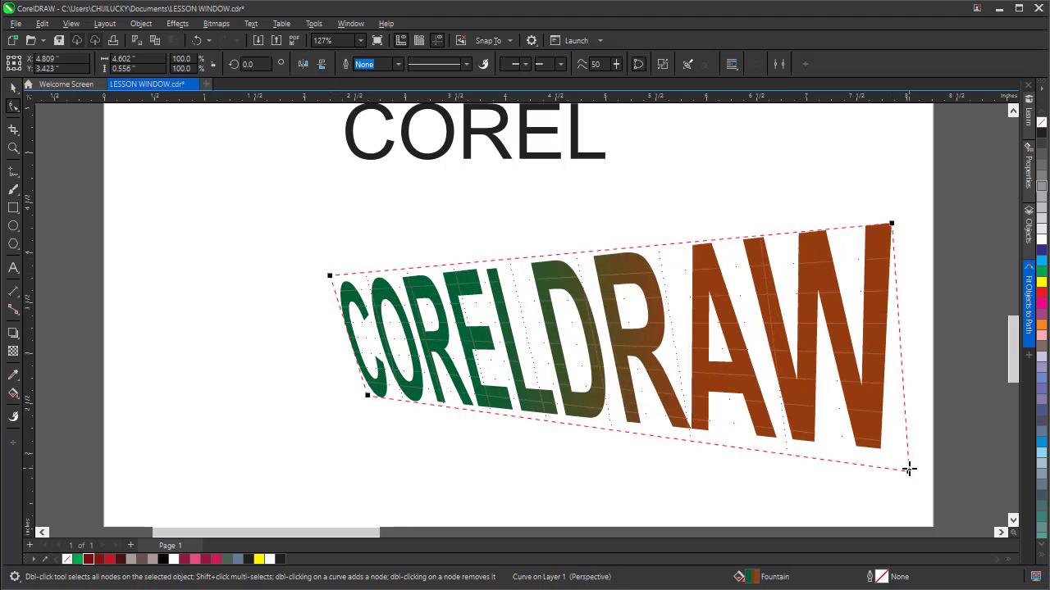
drag(909, 470, 938, 475)
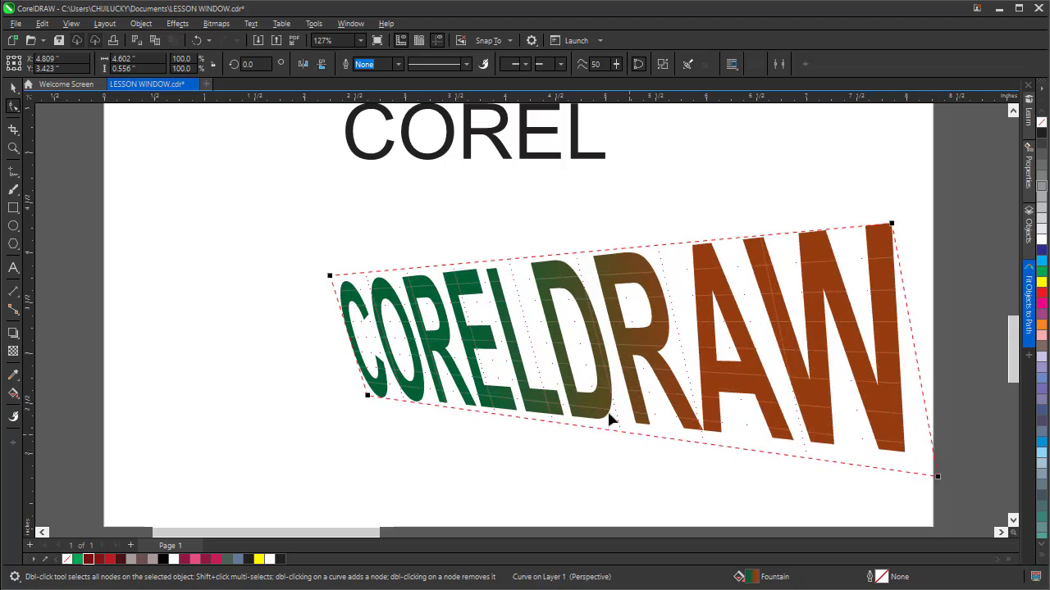
Adjust all four perspective corners so the gradient lettering slopes downward and shrinks from the C toward the W.
scroll(609, 420, down, 2)
scroll(749, 382, up, 2)
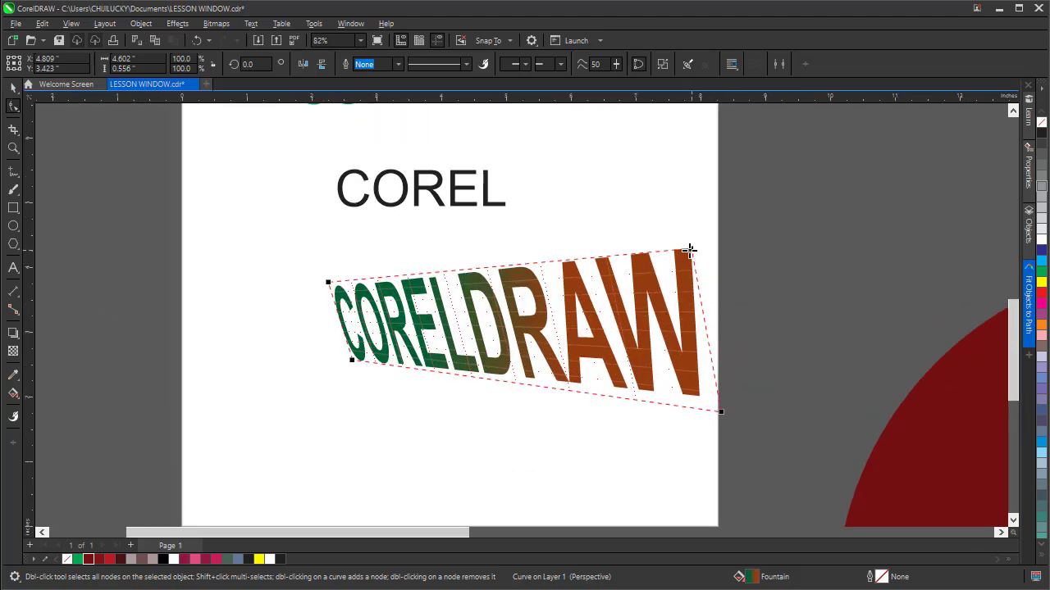
drag(689, 245, 703, 253)
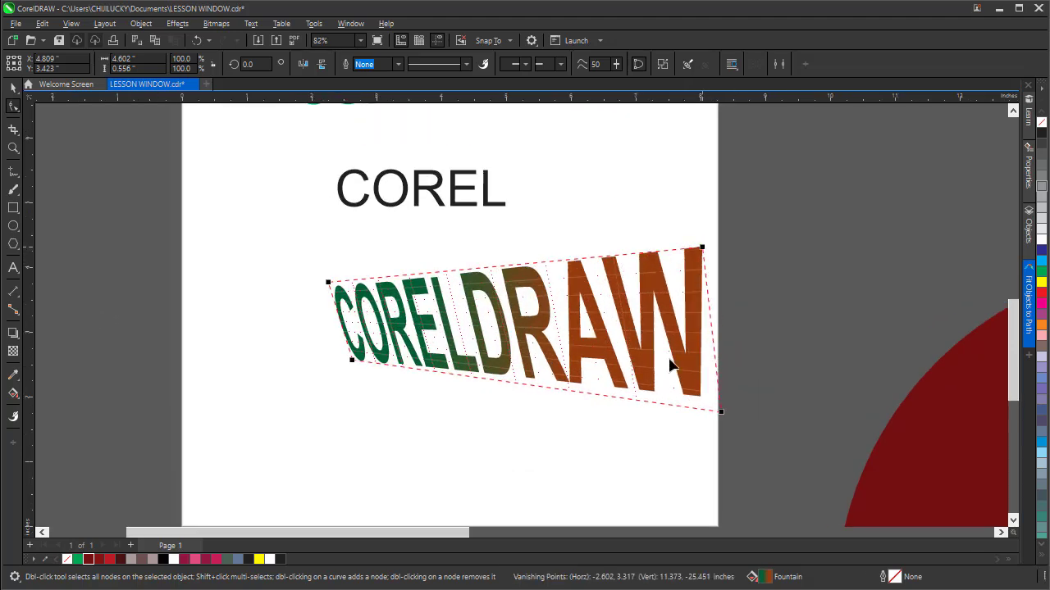
click(358, 362)
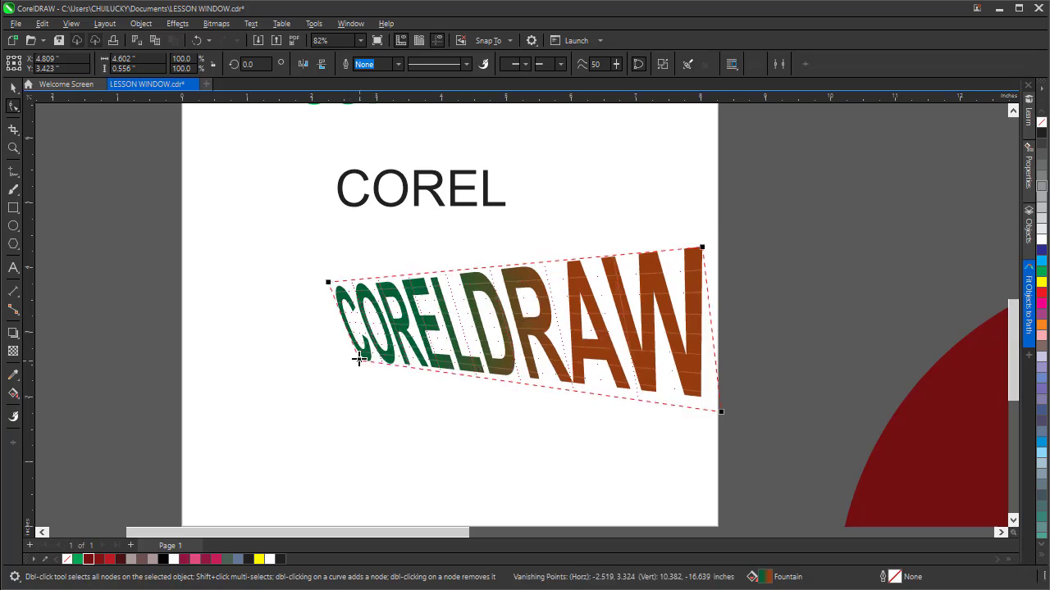
drag(326, 280, 350, 267)
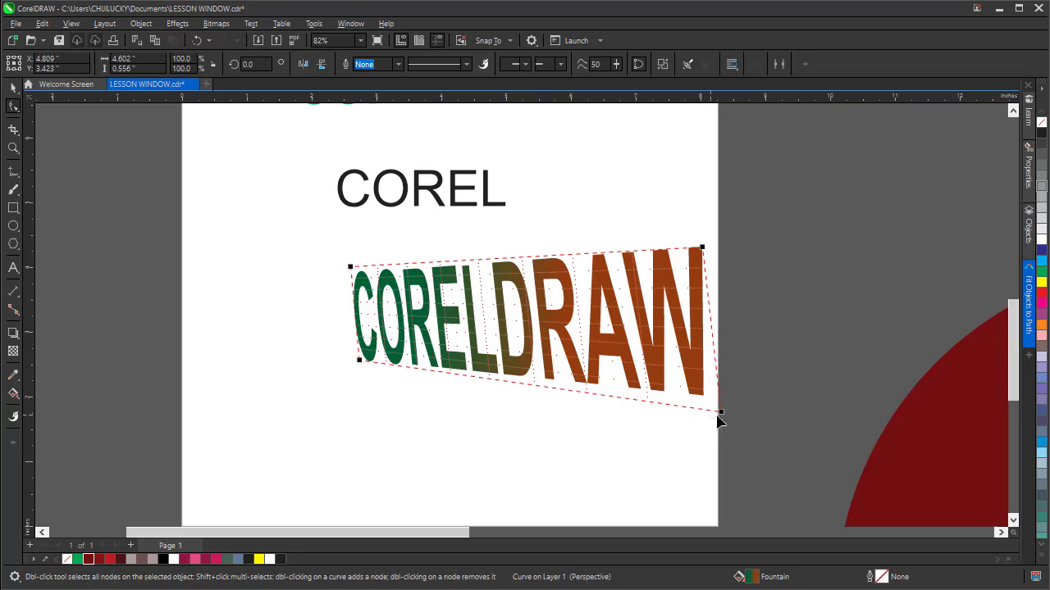
drag(720, 413, 599, 429)
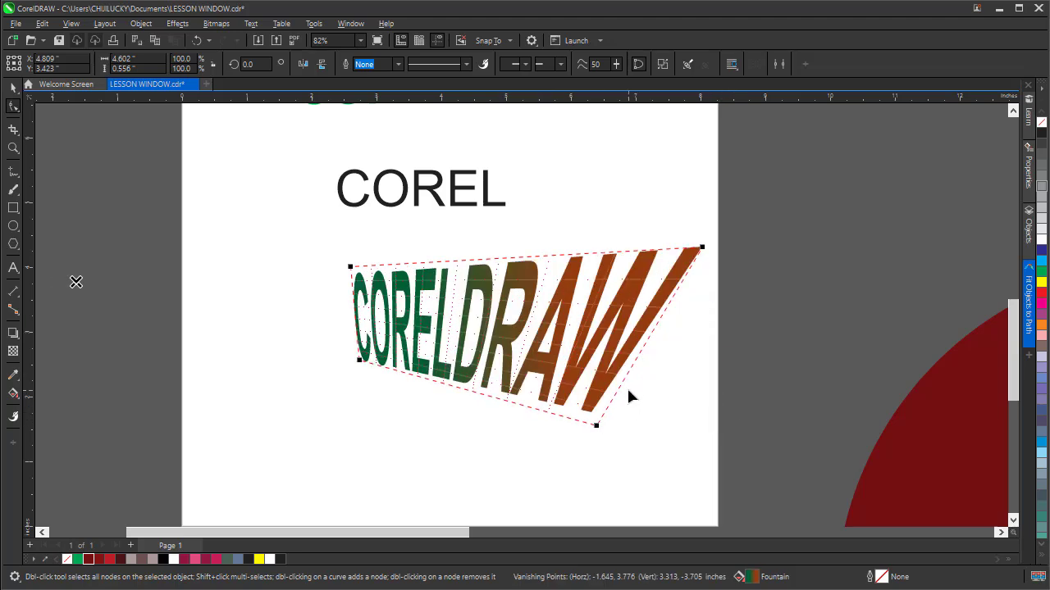
drag(703, 247, 584, 351)
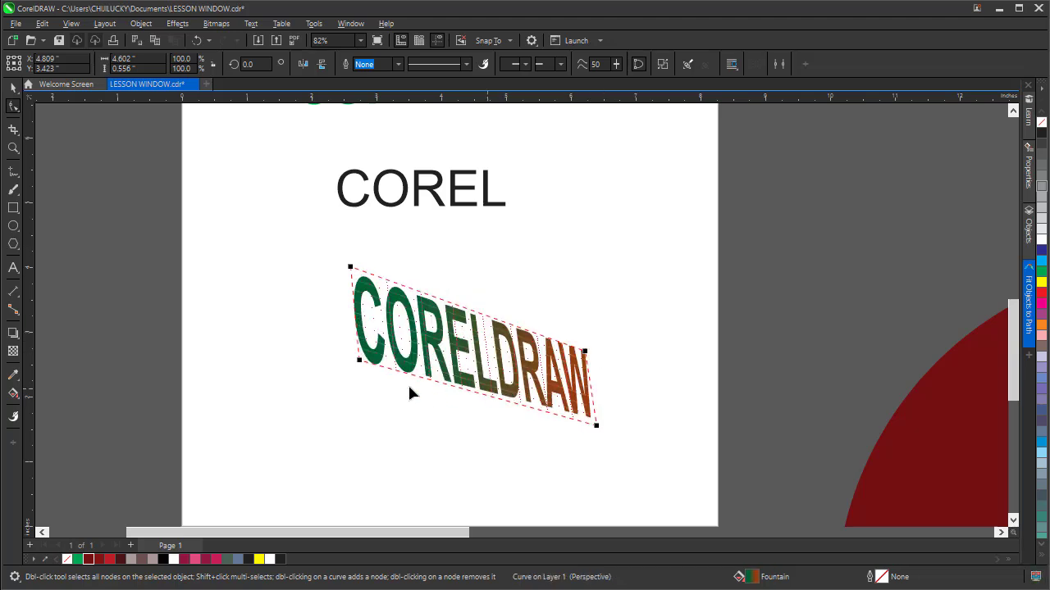
Stretch the perspective's lower corners outward and raise the upper corner beside the W, so the gradient lettering flares toward the C.
drag(358, 362, 285, 434)
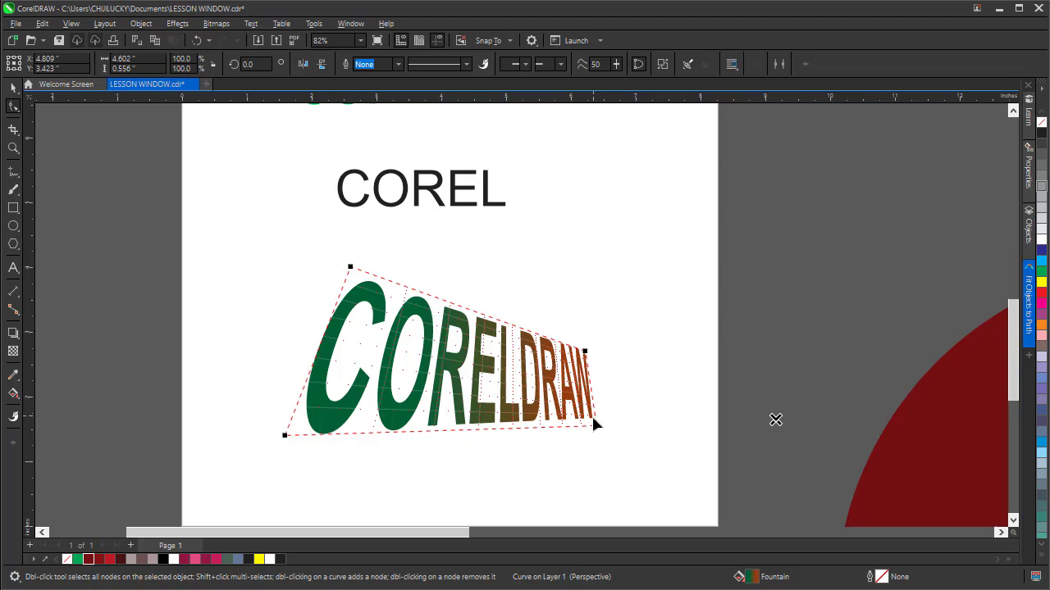
drag(595, 425, 621, 426)
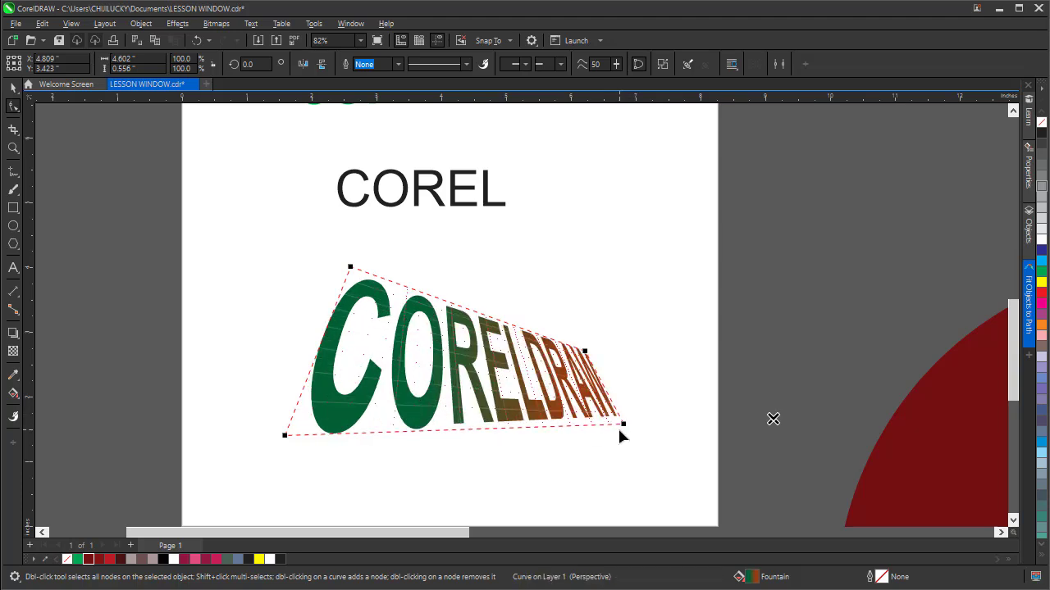
mouse_move(588, 350)
mouse_down()
mouse_move(608, 343)
mouse_move(594, 336)
mouse_up()
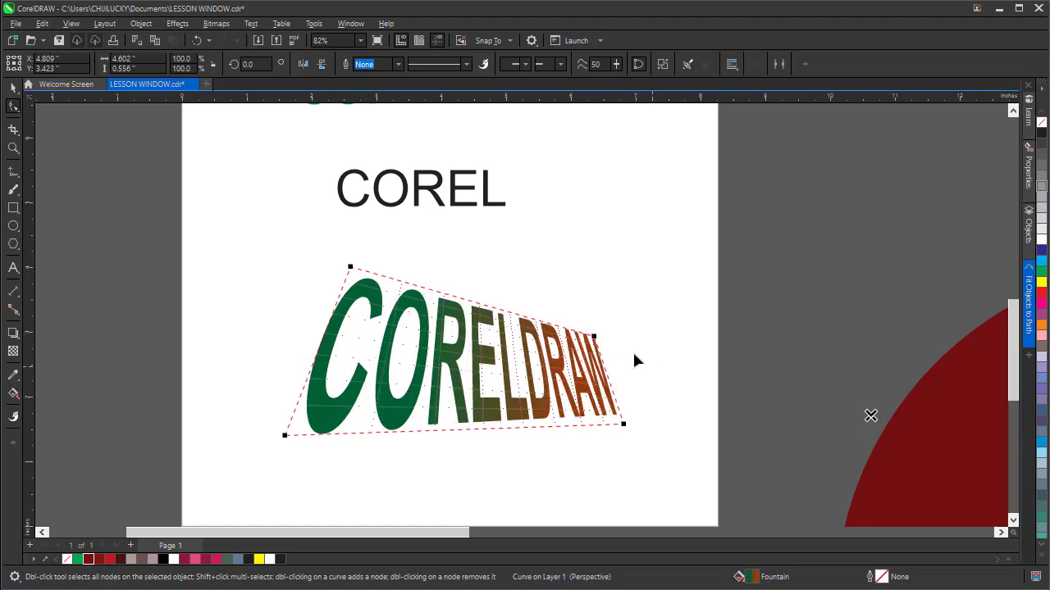
Clear the perspective from the gradient CORELDRAW lettering.
click(432, 195)
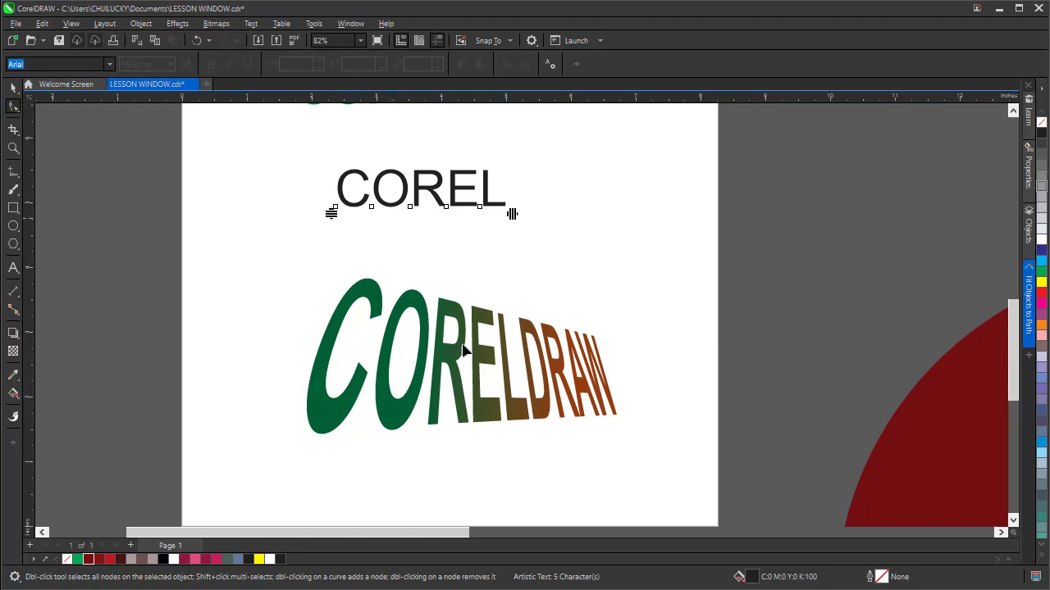
click(404, 316)
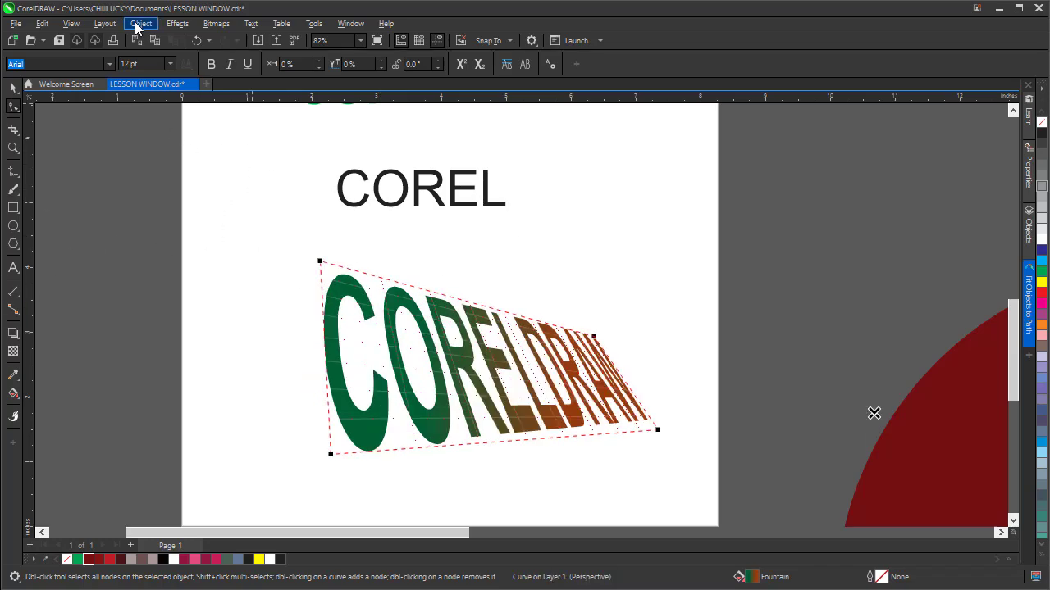
click(136, 24)
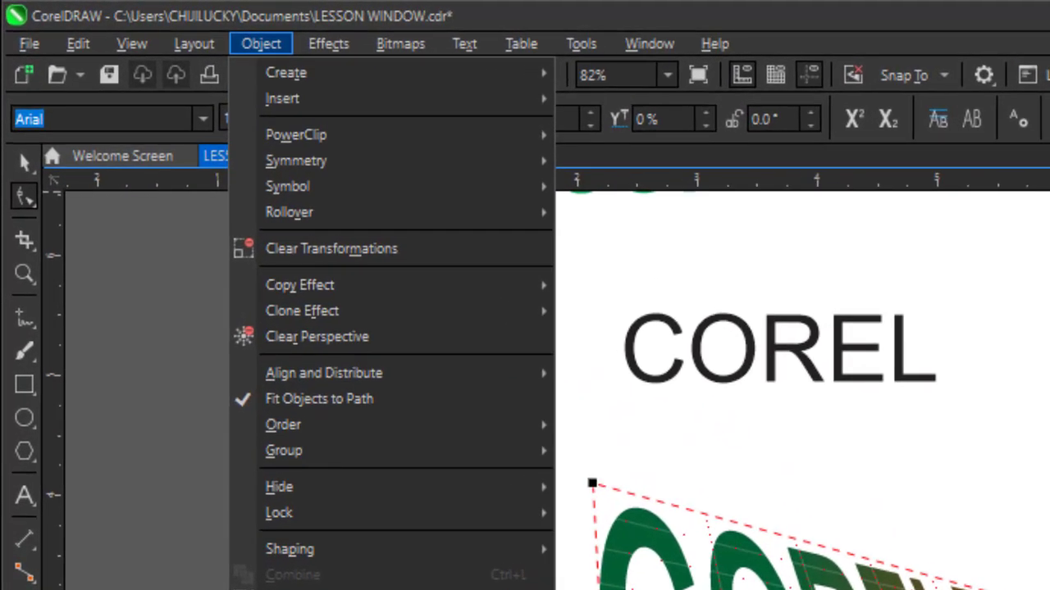
click(346, 338)
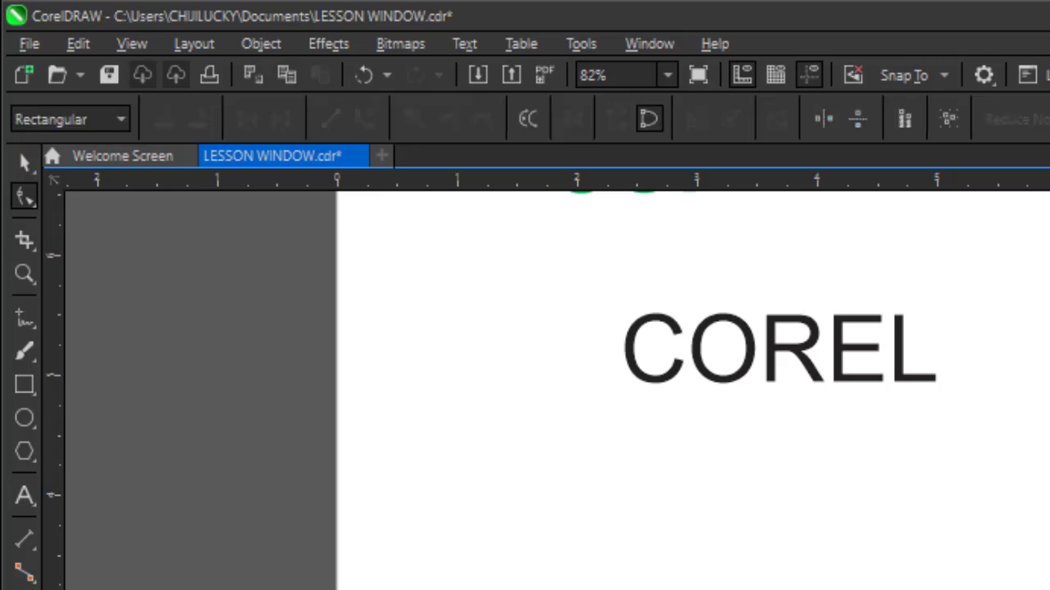
scroll(533, 398, up, 4)
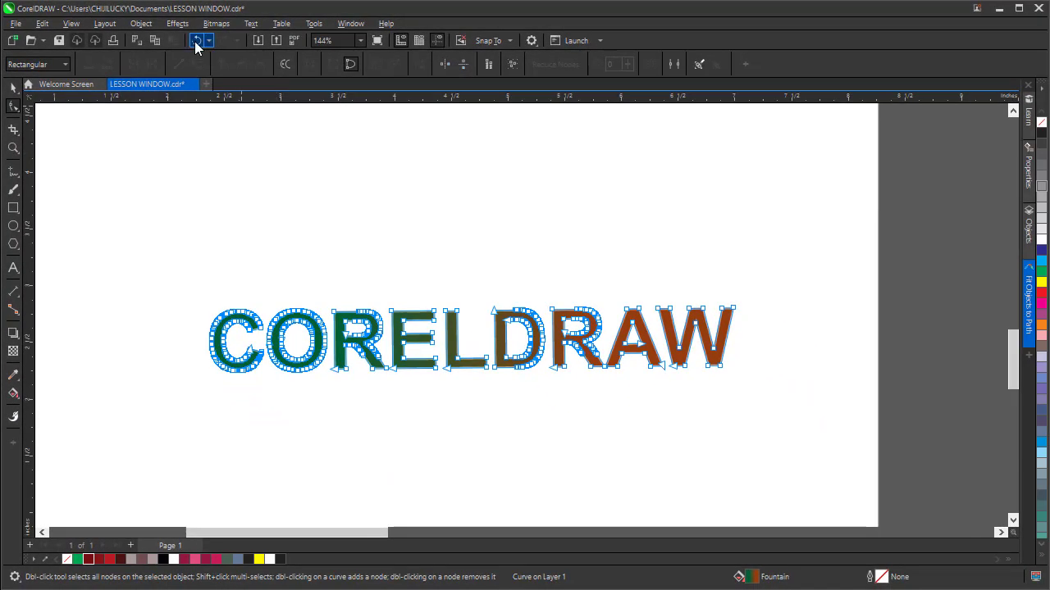
click(145, 26)
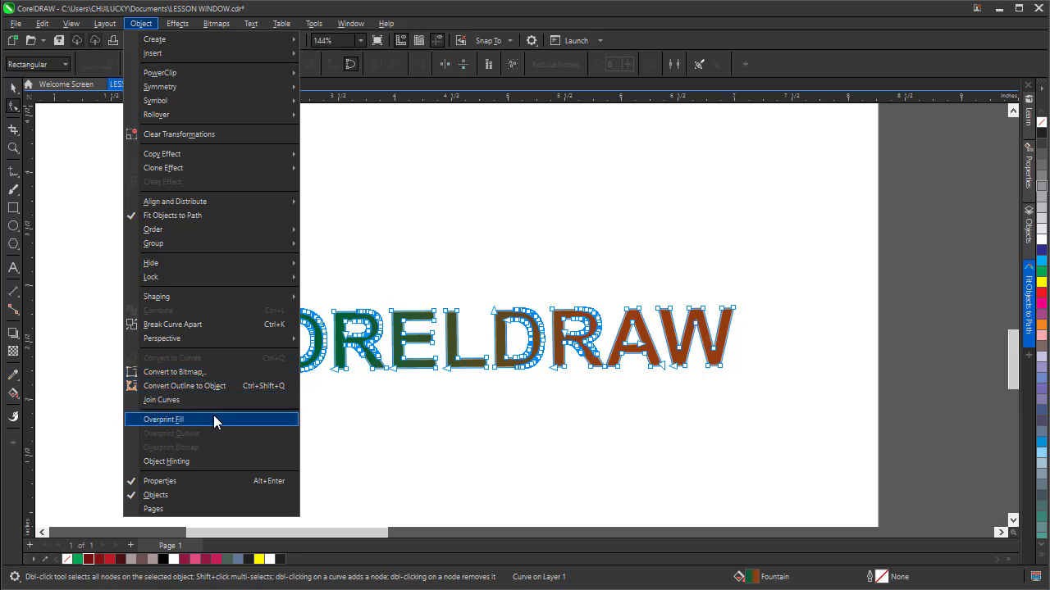
mouse_move(213, 291)
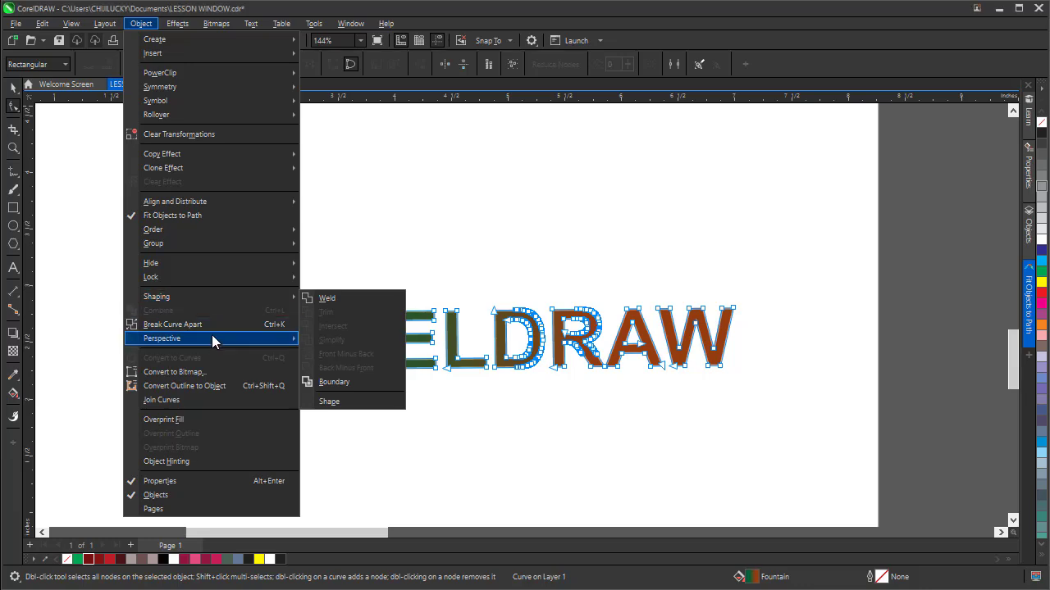
mouse_move(212, 340)
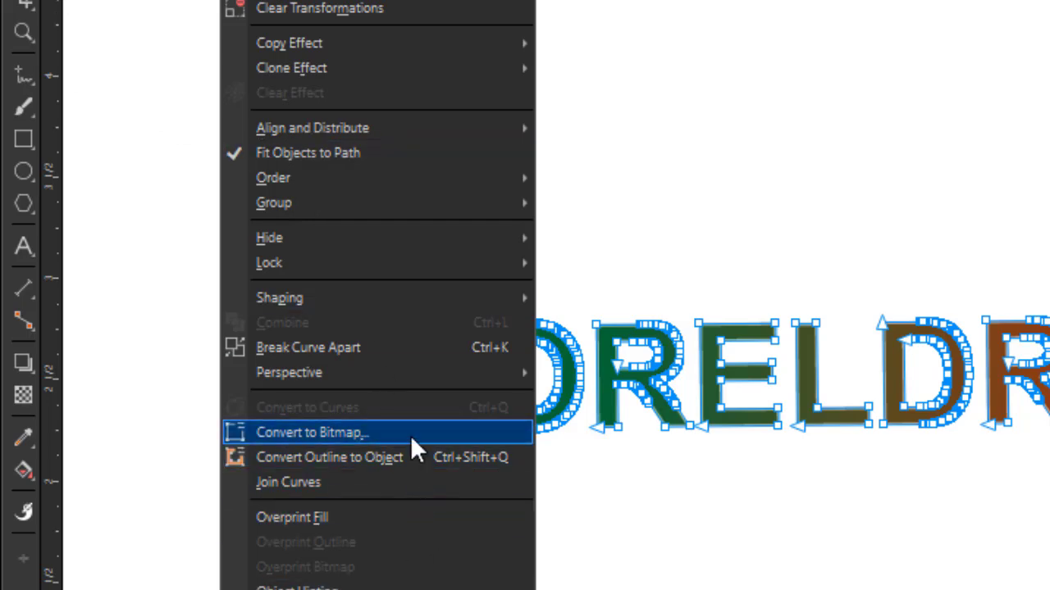
mouse_move(291, 68)
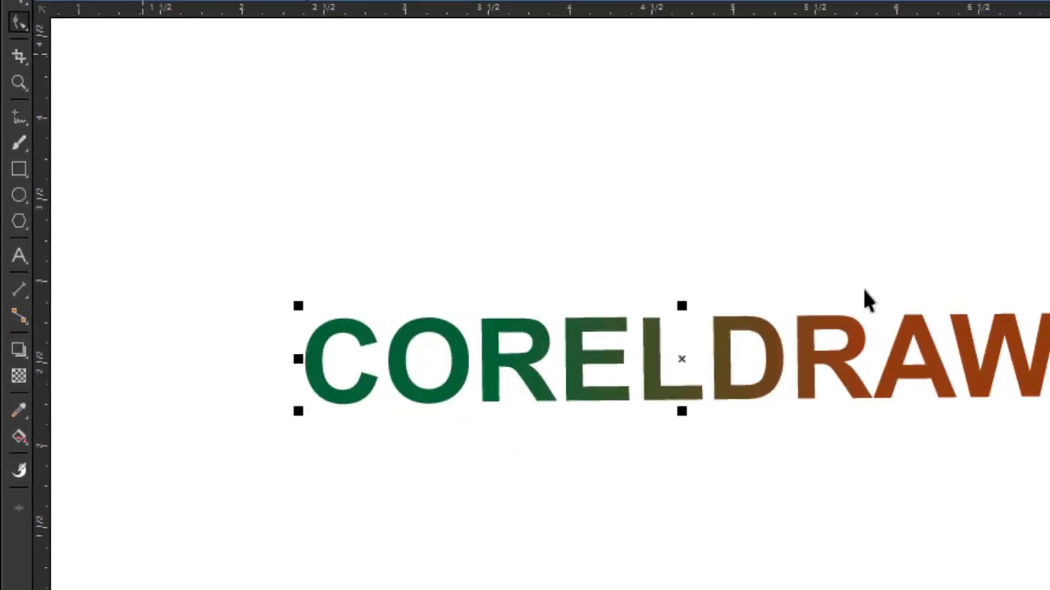
Switch to the Pick tool and move the gradient lettering a little lower and to the left on the page.
key(space)
click(762, 249)
scroll(809, 325, down, 2)
scroll(772, 363, up, 2)
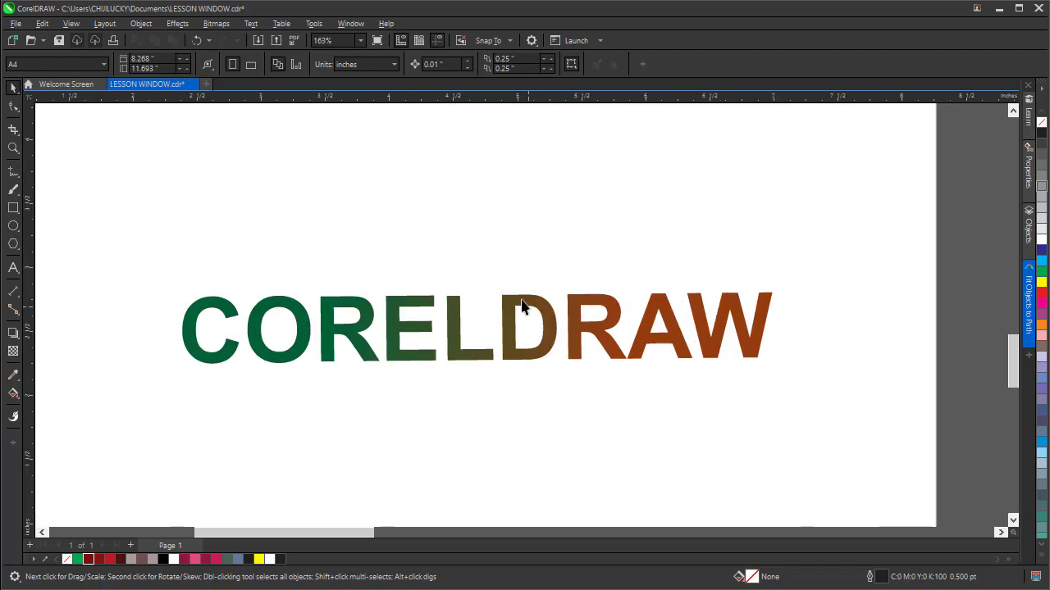
scroll(523, 306, down, 3)
drag(504, 334, 478, 387)
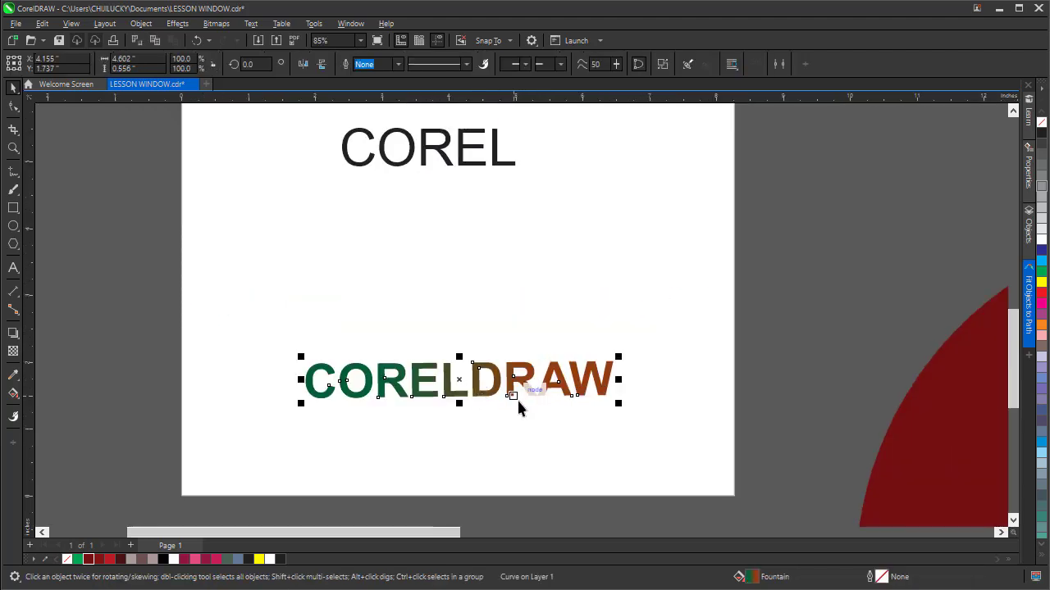
Convert the gradient lettering to a 300 dpi bitmap in RGB Color (24-bit) mode with anti-aliasing and a transparent background.
click(147, 25)
mouse_move(207, 341)
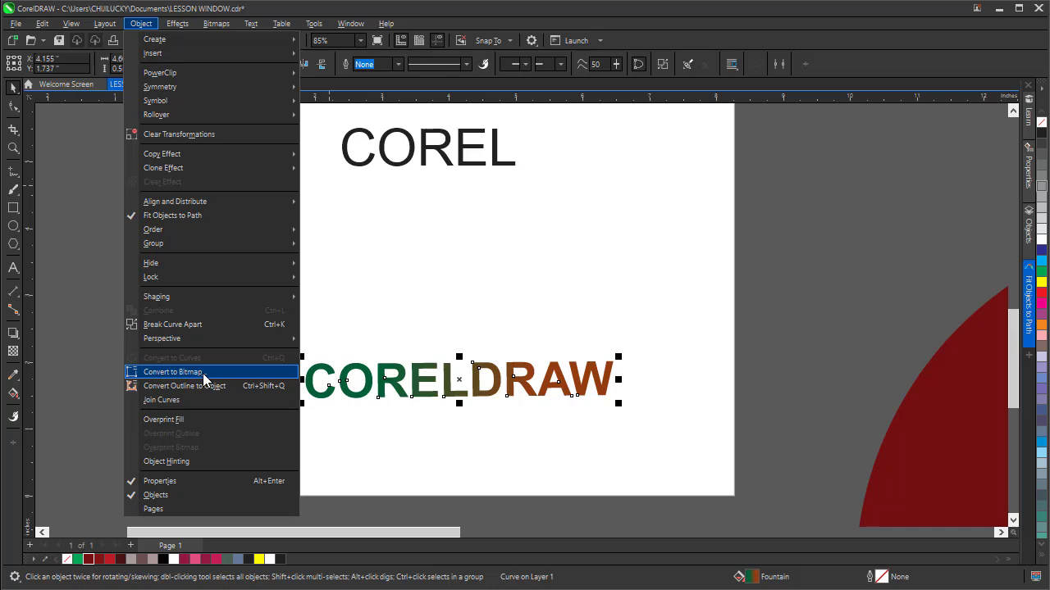
click(203, 377)
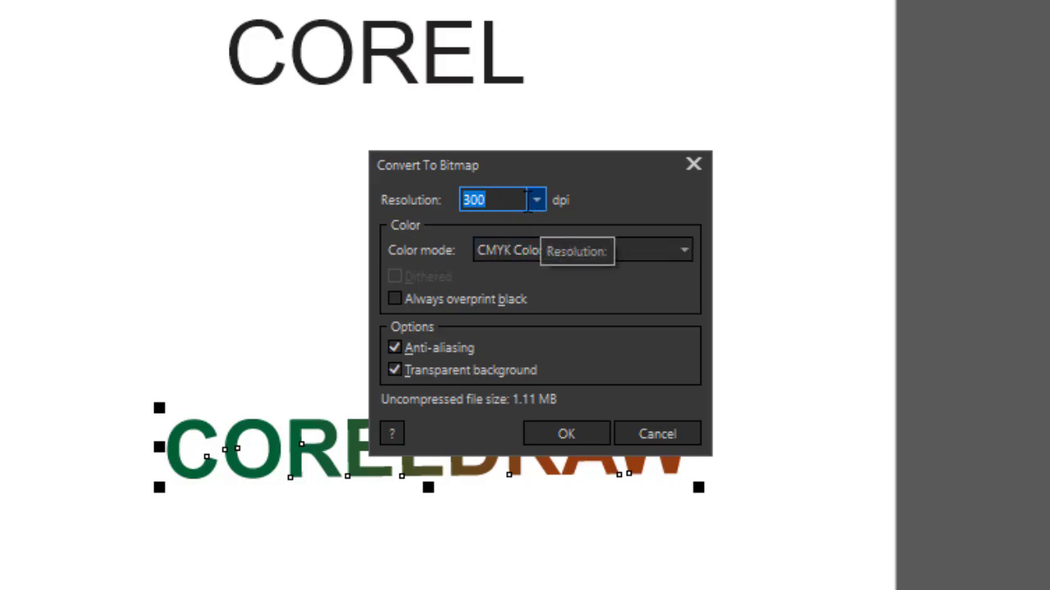
click(572, 251)
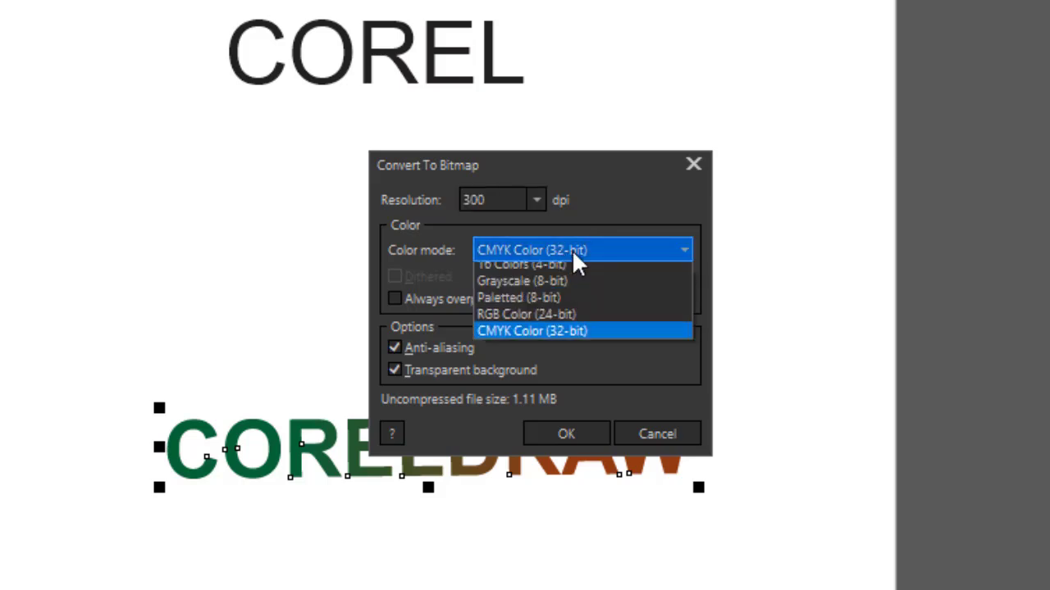
click(571, 249)
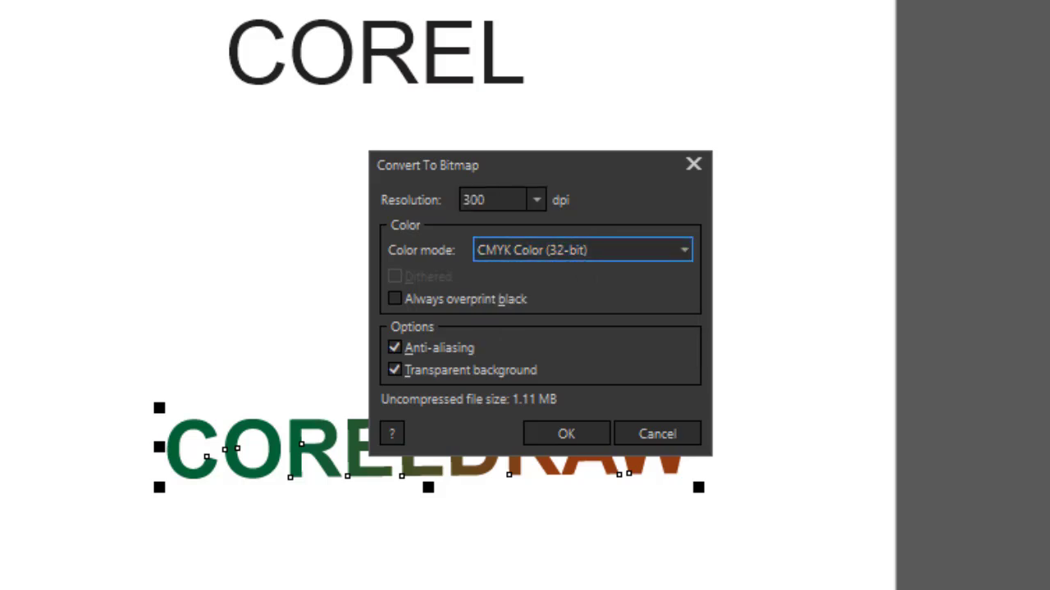
click(629, 257)
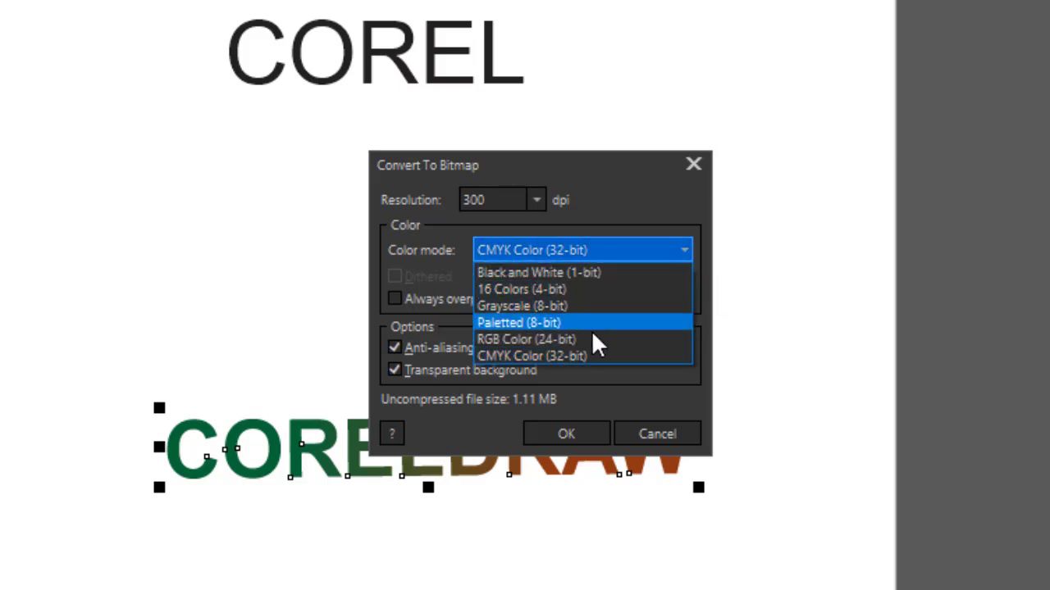
click(591, 336)
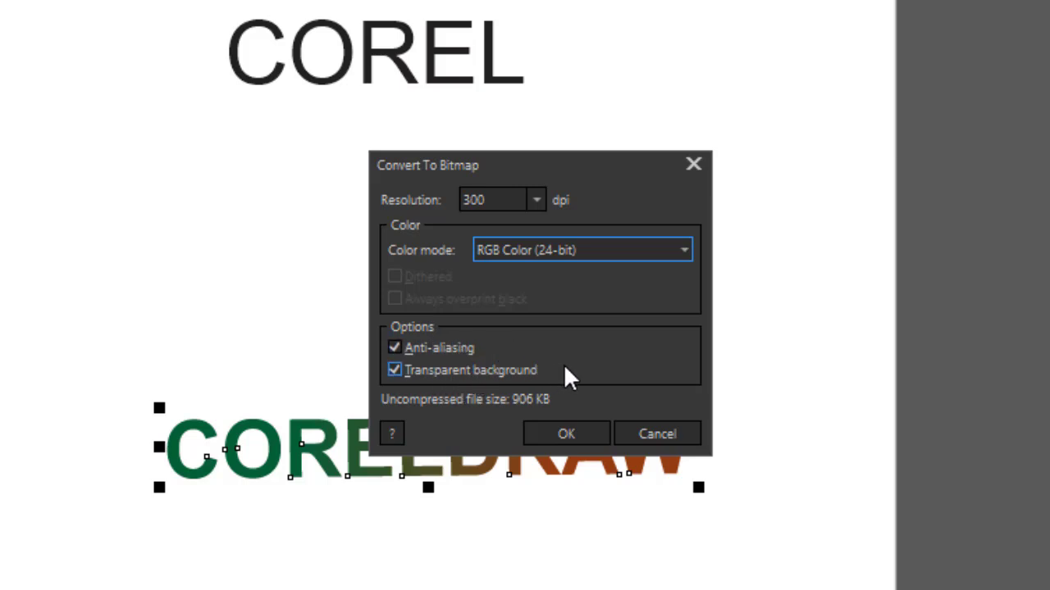
click(588, 426)
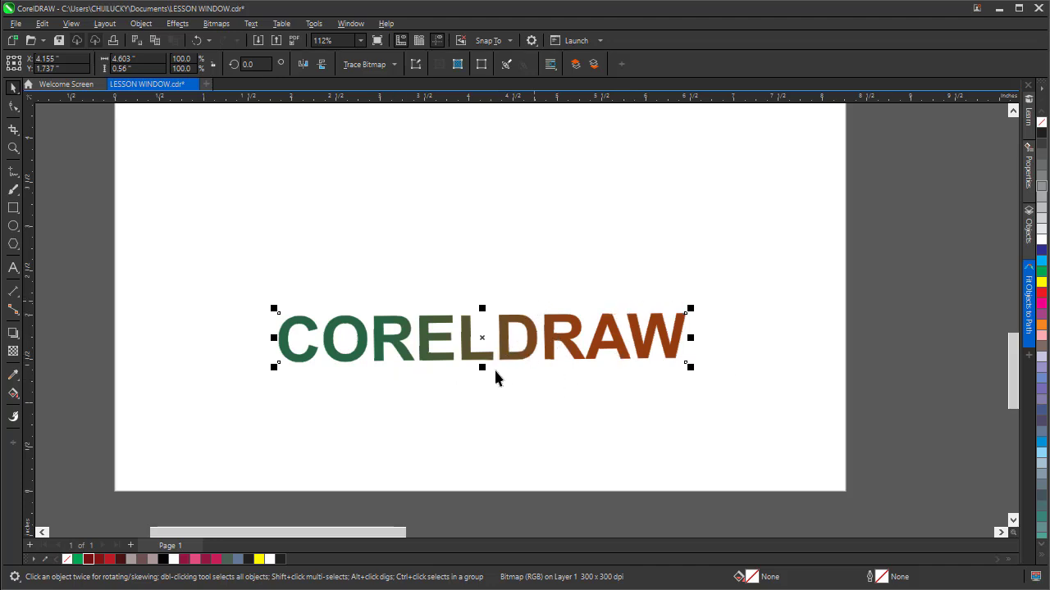
Move the bitmap lettering below the page and back onto the page's lower part.
scroll(375, 277, down, 4)
scroll(450, 300, up, 2)
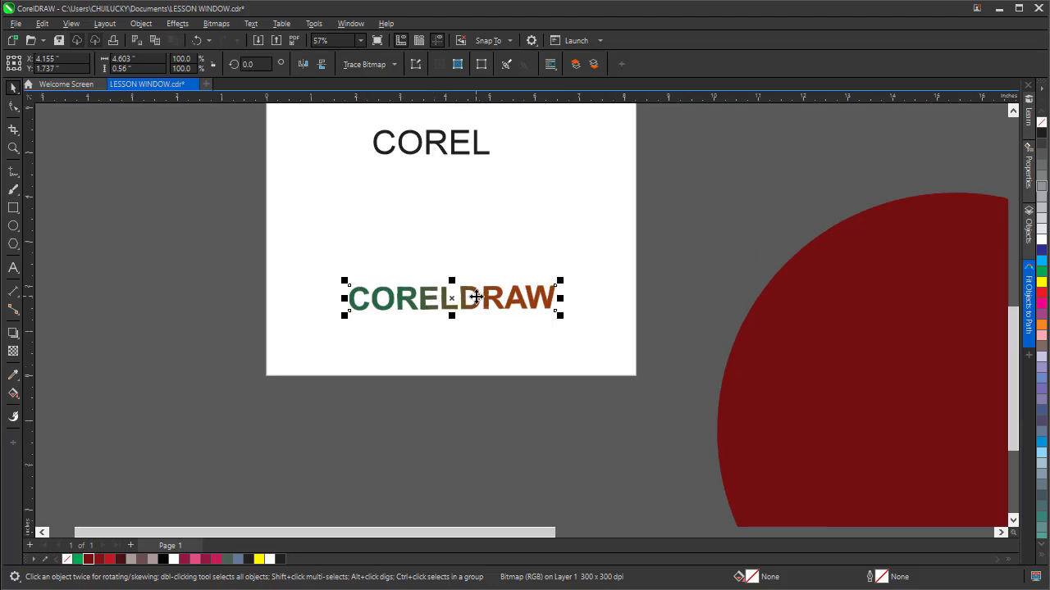
click(469, 474)
drag(469, 474, 466, 317)
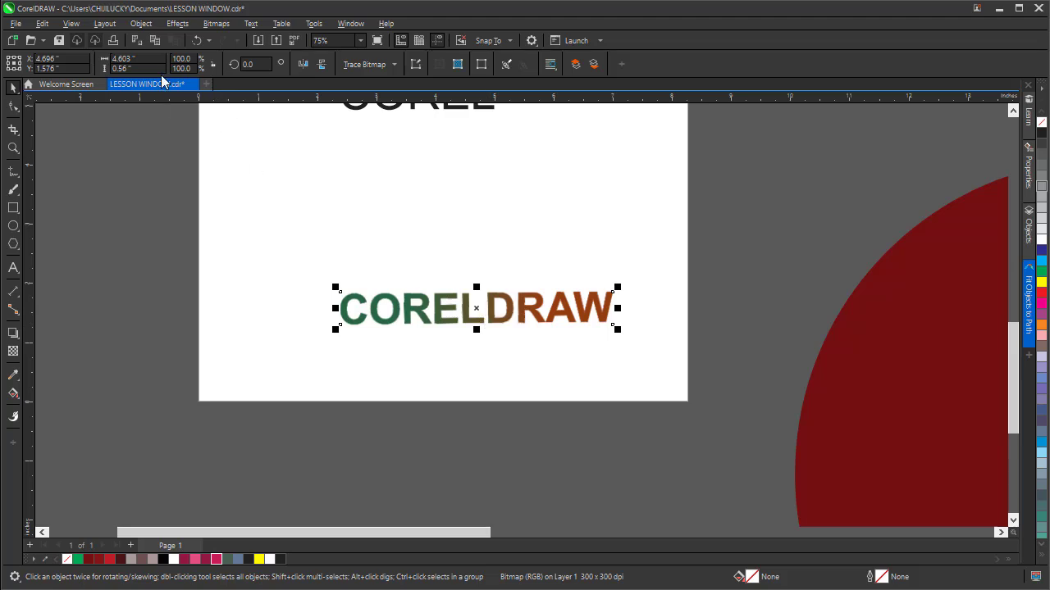
Undo the moves of the bitmap lettering and its conversion to a bitmap.
key(ctrl+z)
key(ctrl+z)
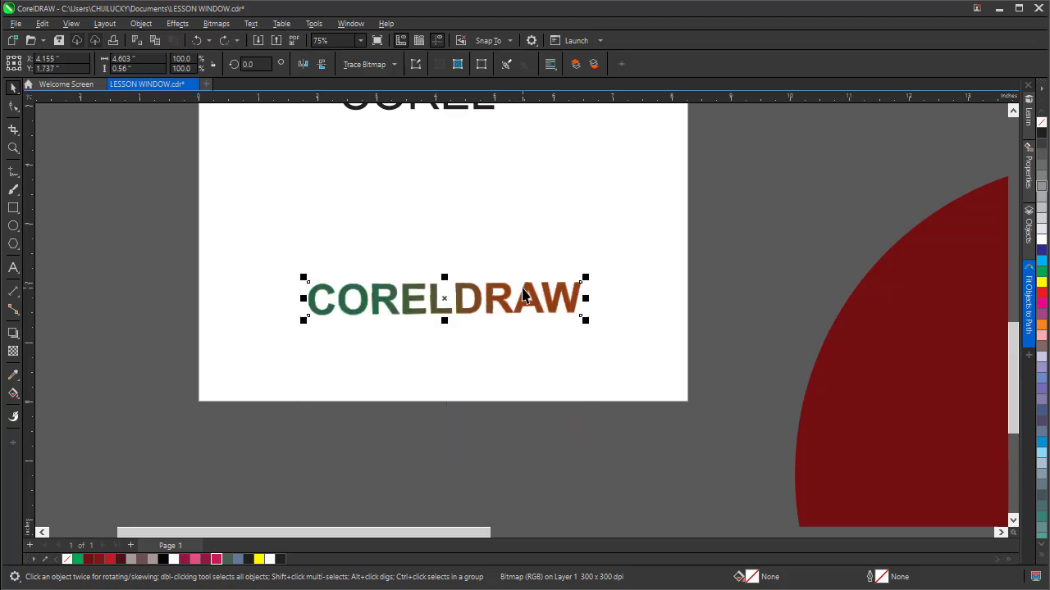
key(ctrl+z)
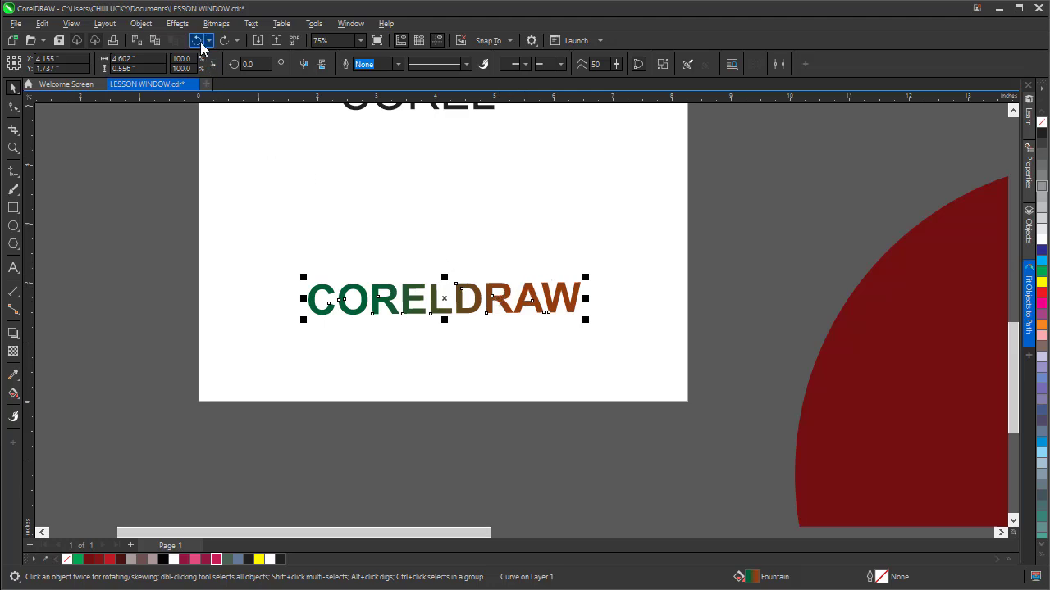
click(139, 24)
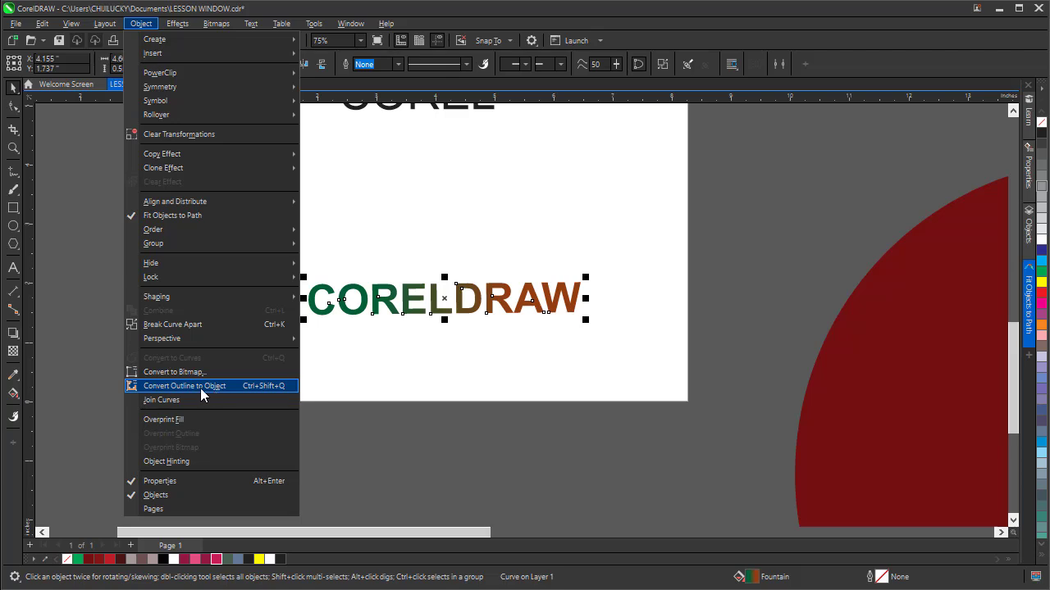
click(648, 236)
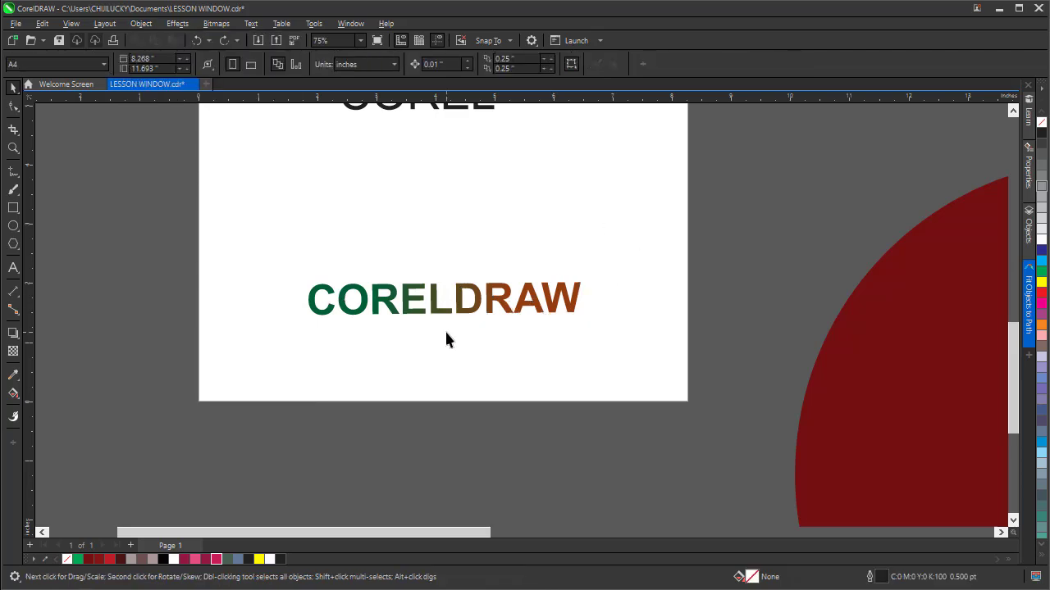
Select the gradient lettering and give it a 4.0 pt outline.
scroll(447, 339, up, 2)
mouse_move(436, 300)
mouse_down()
mouse_move(414, 257)
mouse_move(430, 293)
mouse_up()
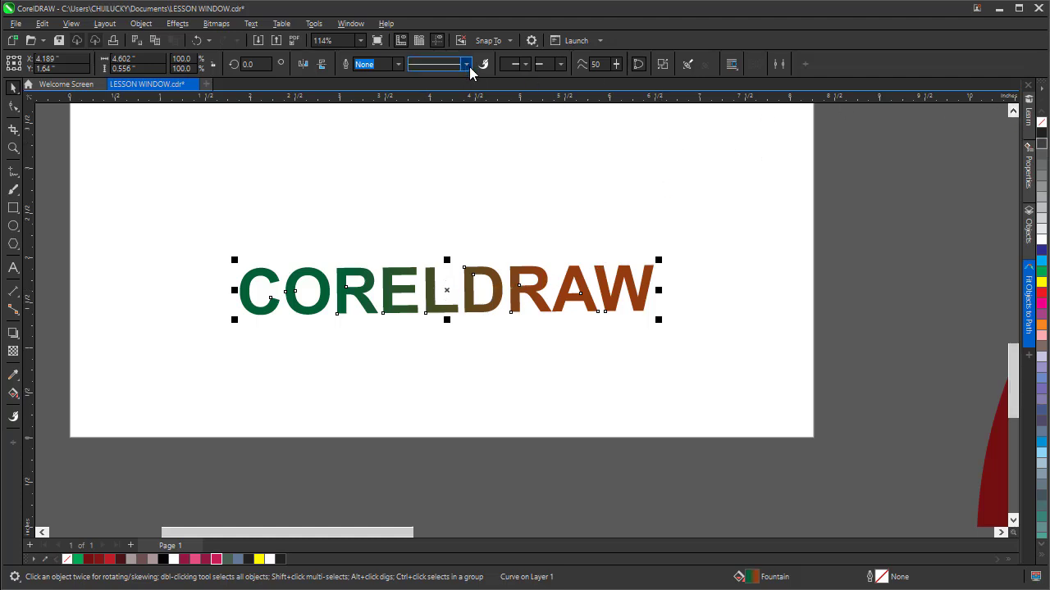
click(400, 65)
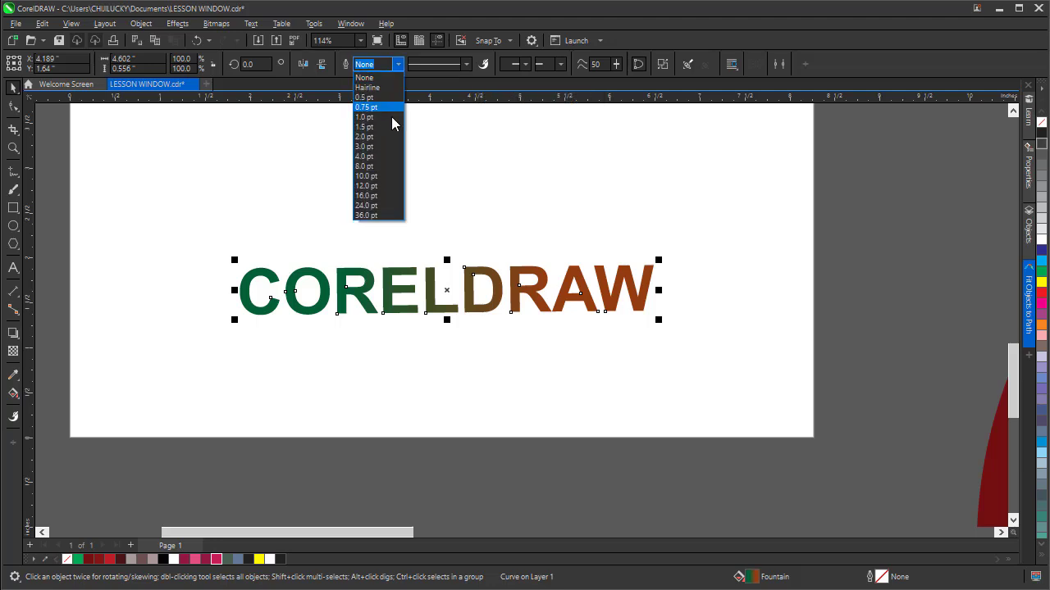
click(377, 157)
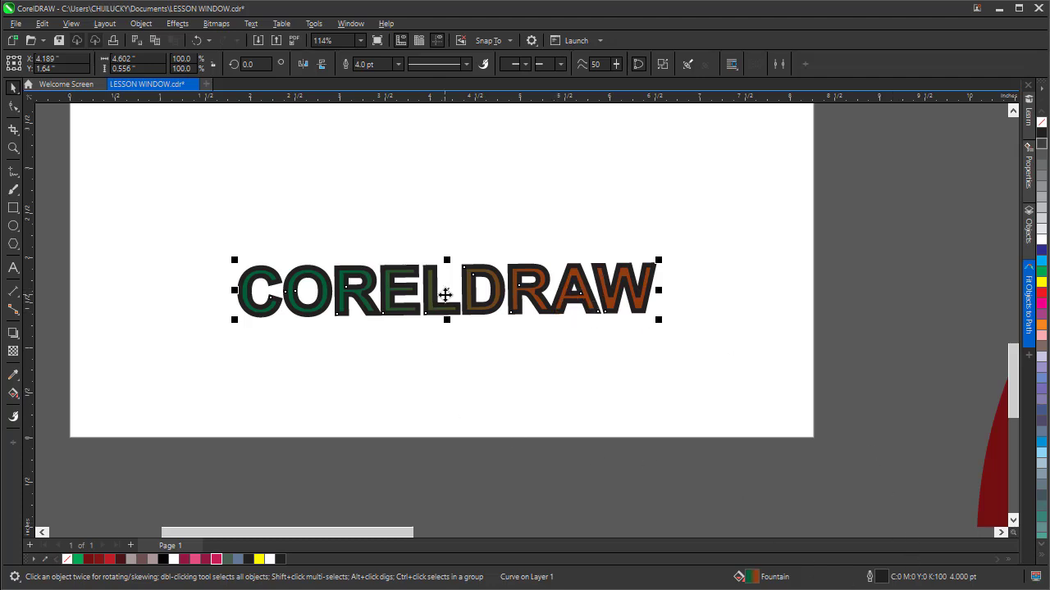
scroll(355, 290, up, 1)
scroll(362, 275, up, 1)
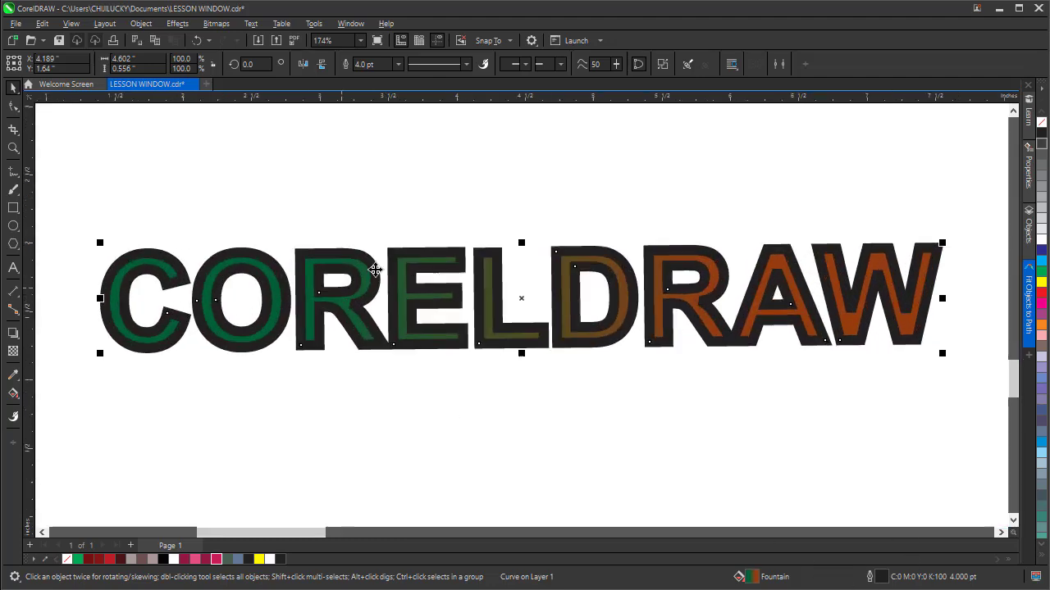
scroll(417, 272, down, 1)
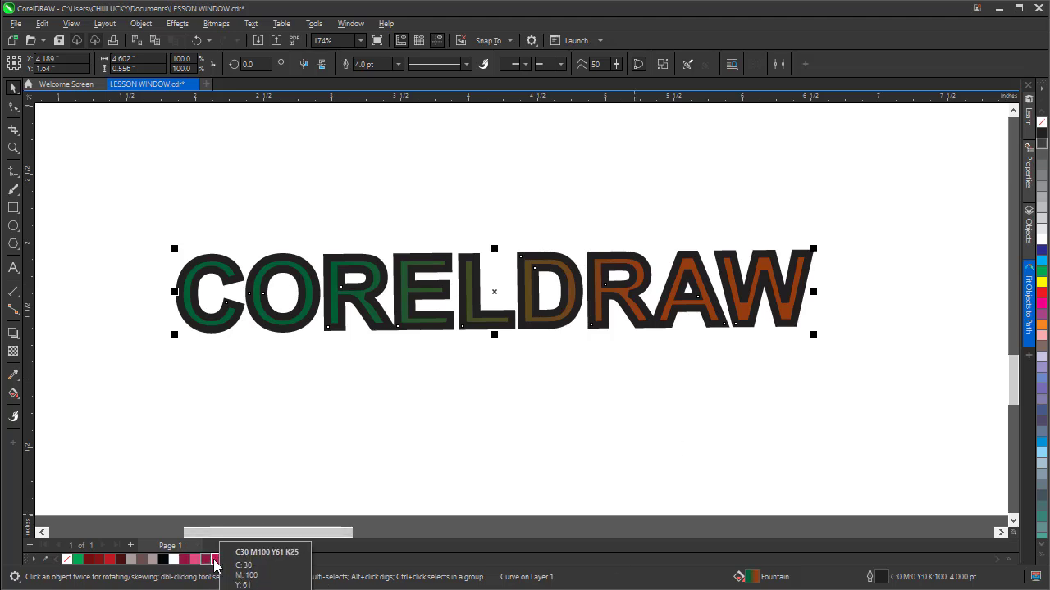
Try yellow and dark crimson on the lettering's outline, and settle on red C16 M100 Y100 K13.
right_click(259, 560)
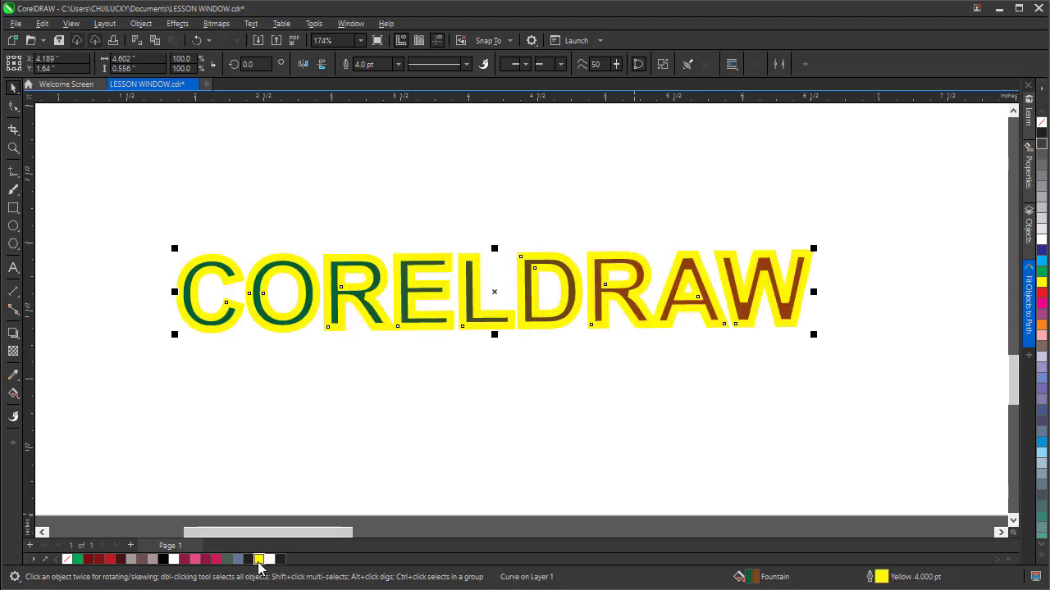
right_click(182, 560)
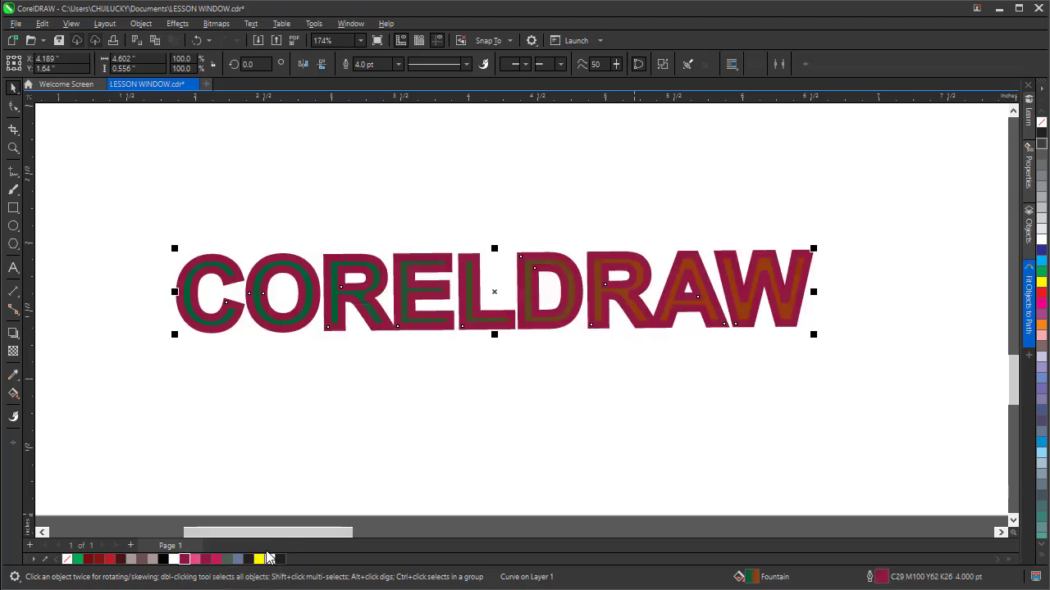
right_click(107, 561)
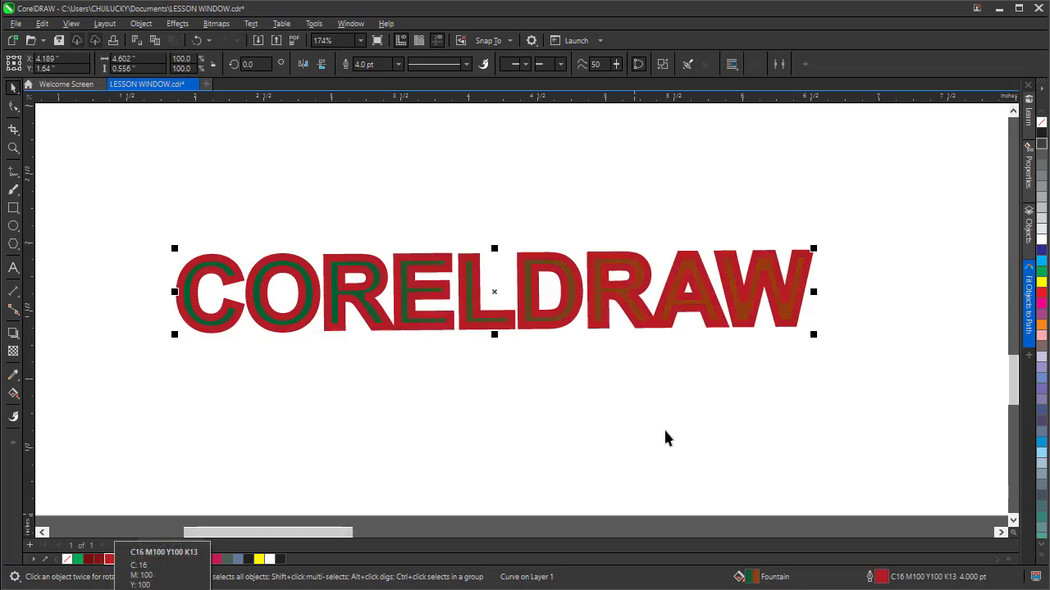
Change the lettering's outline to red C0 M100 Y100 K0 and open its Outline Pen settings, placed clear of the lettering's left part.
right_click(1042, 293)
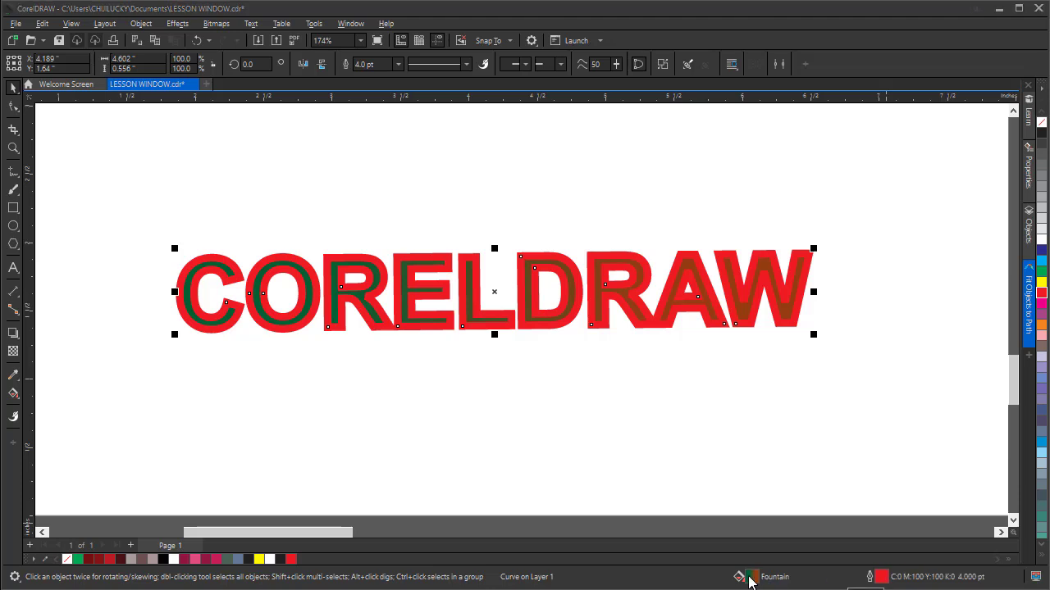
double_click(880, 577)
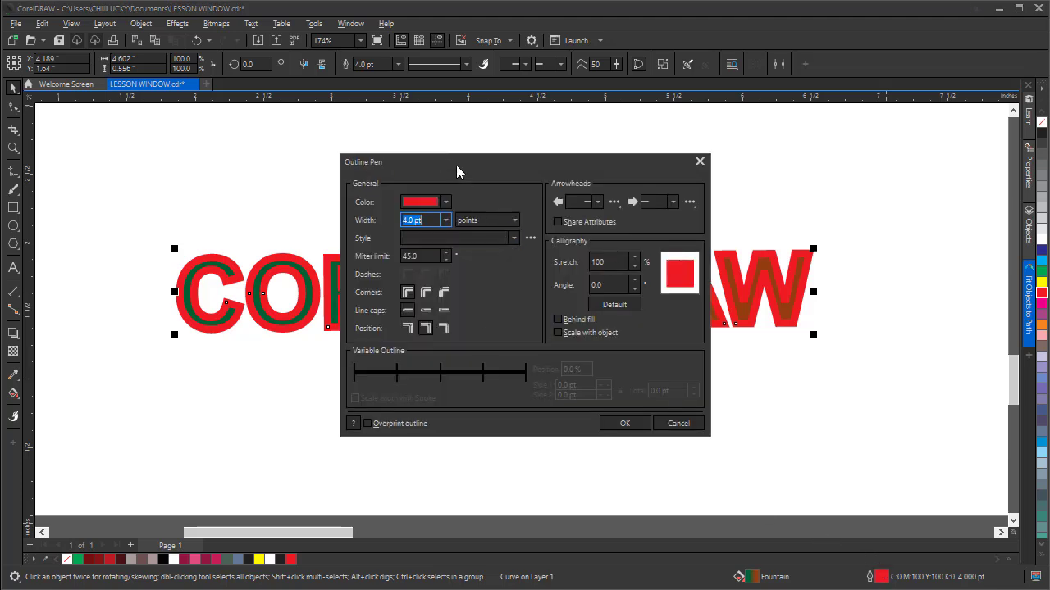
drag(456, 164, 714, 134)
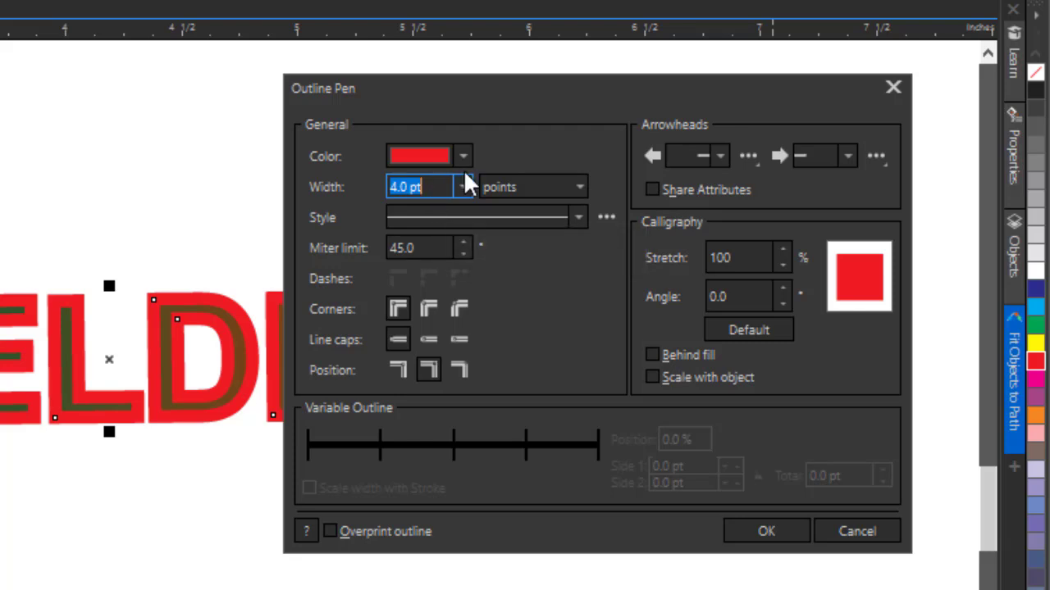
Look through the outline colour choices: the CMYK palette, the colour viewer and the colour sliders.
click(464, 160)
click(463, 159)
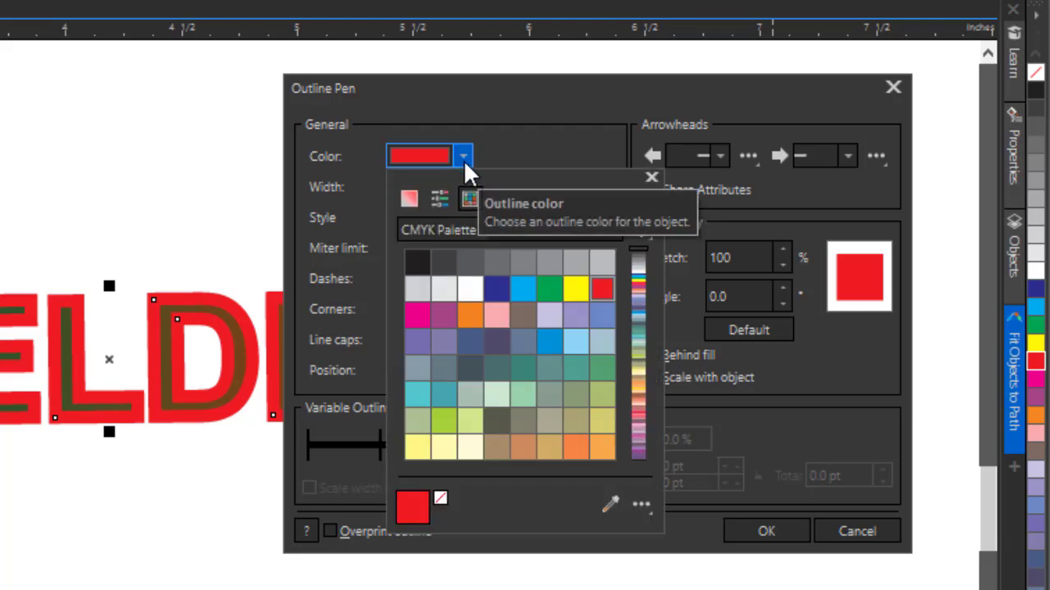
click(409, 199)
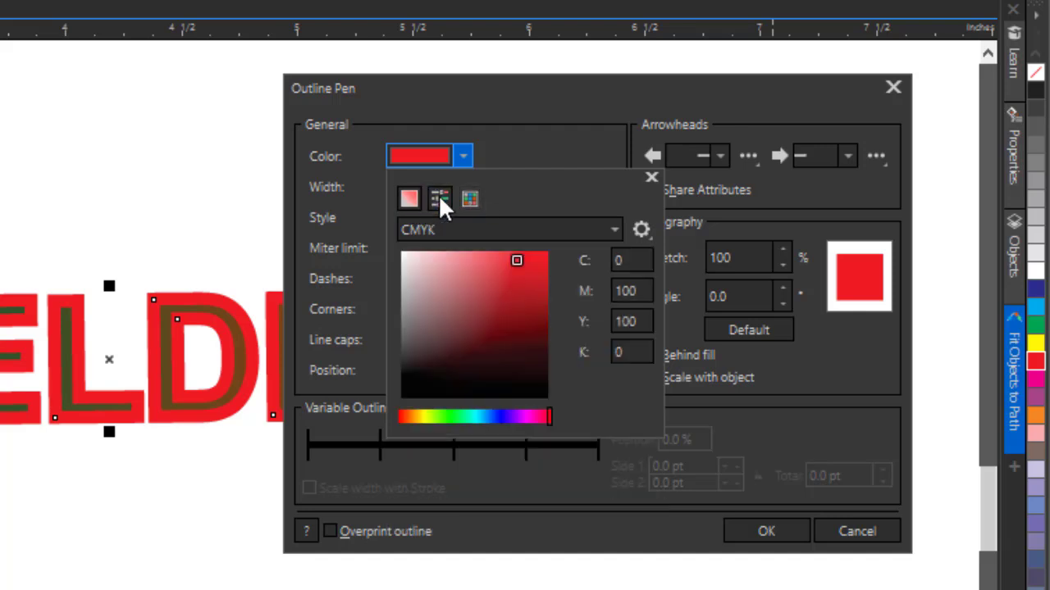
click(440, 199)
click(536, 127)
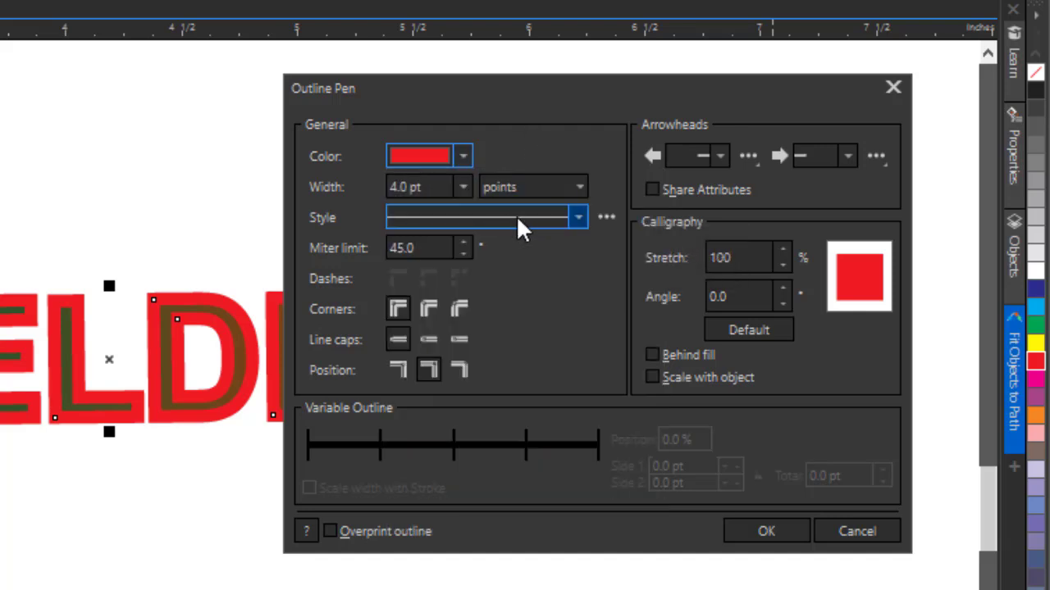
Compare outline widths of 3.0 pt and 4.0 pt on the lettering, and choose 3.0 pt.
click(464, 189)
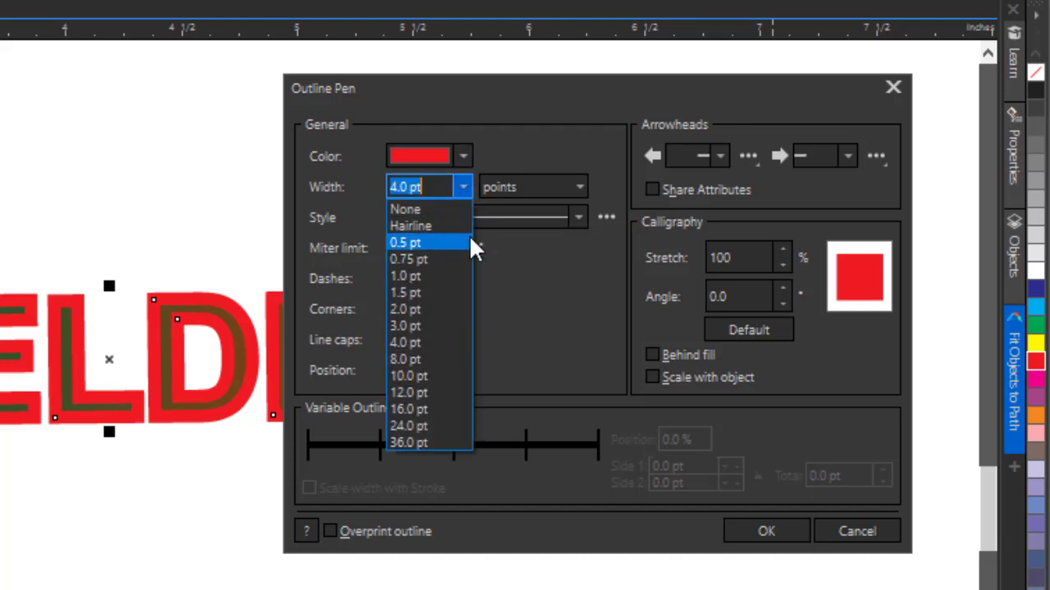
click(423, 326)
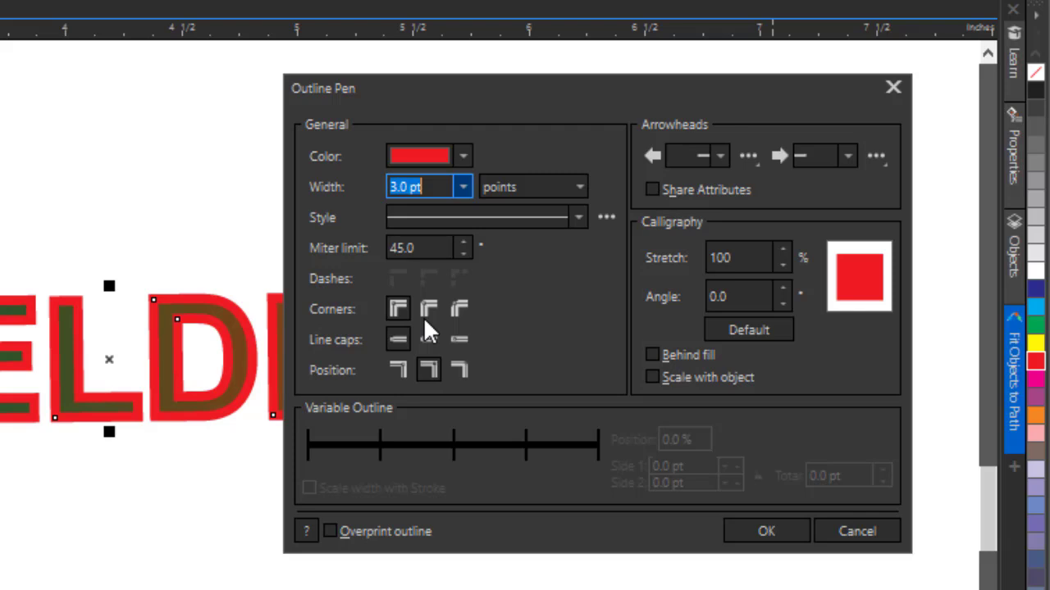
click(464, 187)
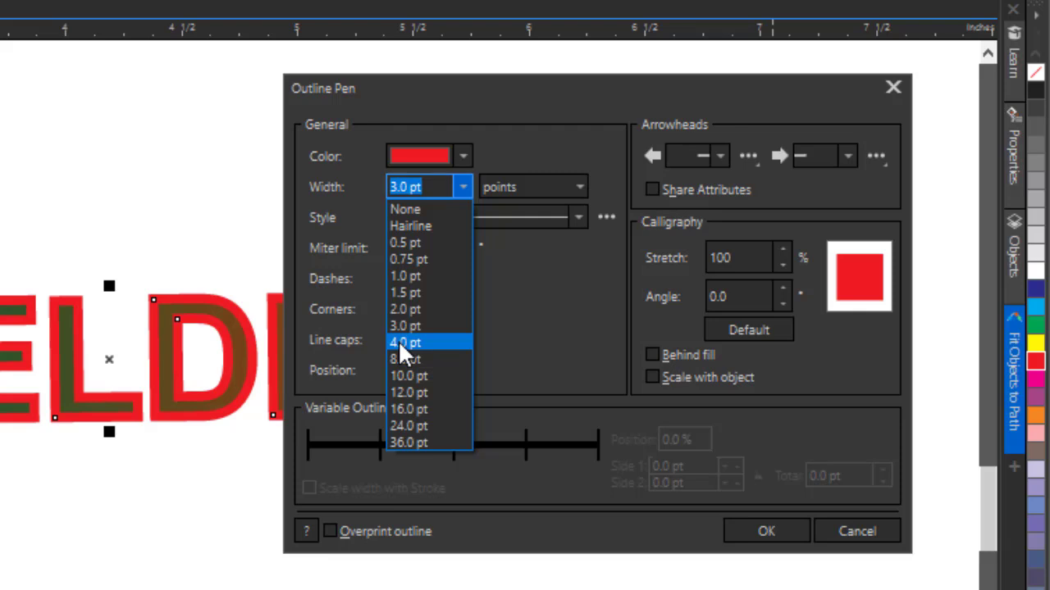
click(398, 340)
click(461, 188)
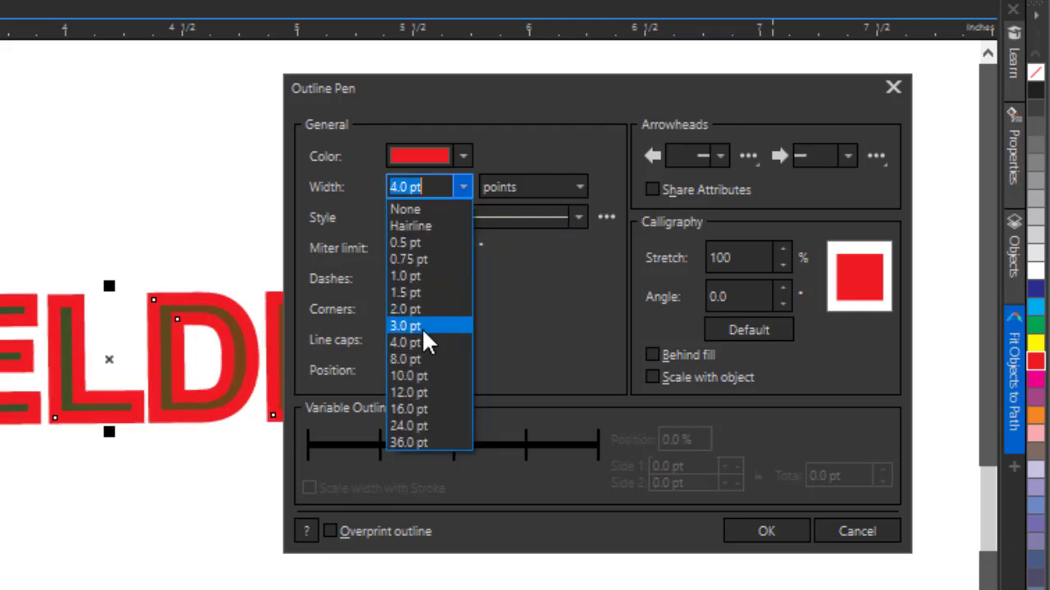
click(421, 328)
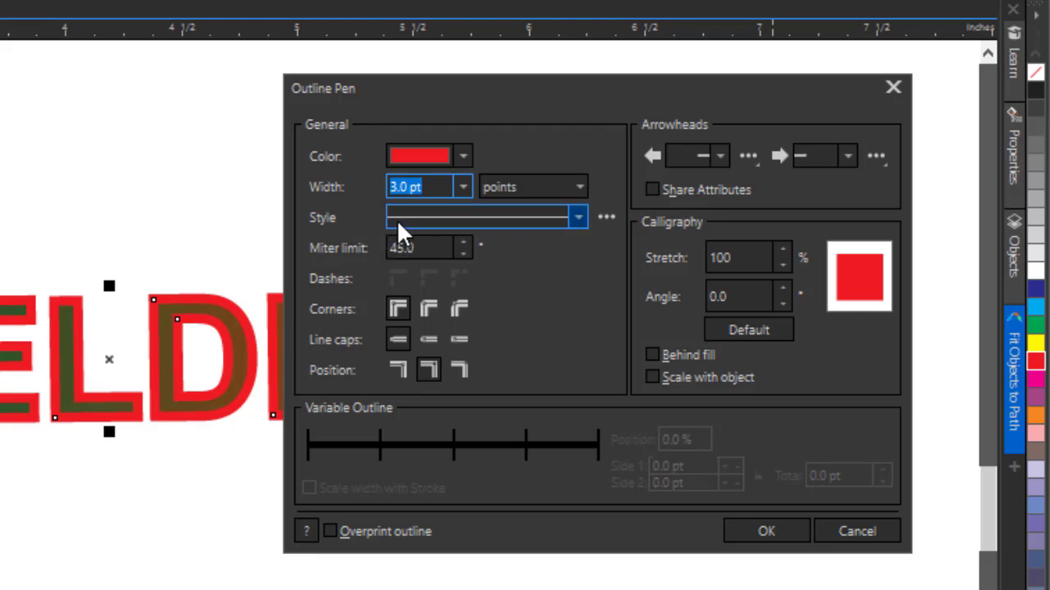
Try a dotted and a dashed line style on the lettering's outline, and return to the solid line.
click(579, 219)
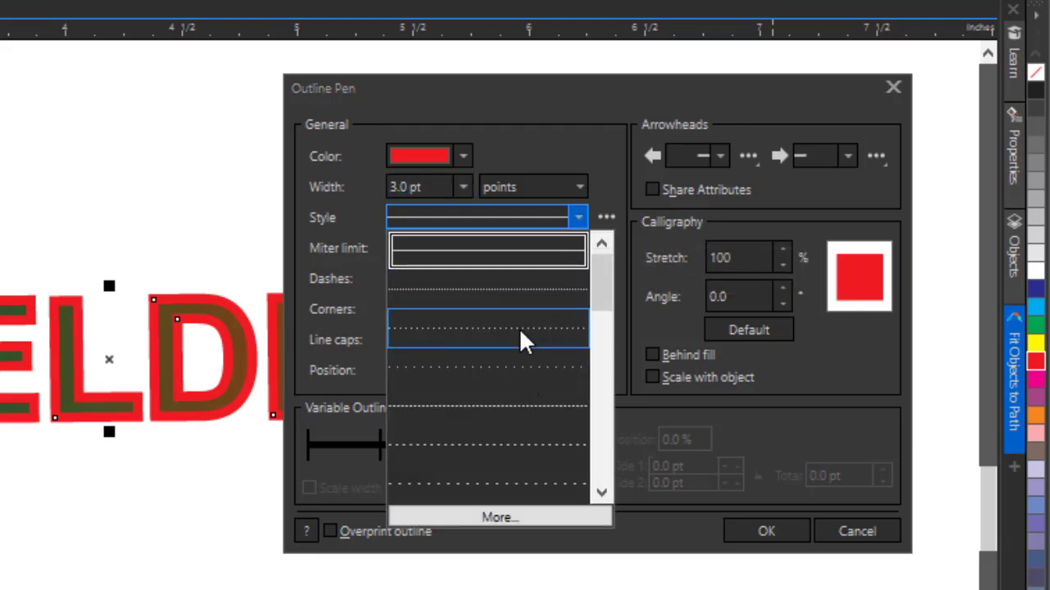
click(508, 295)
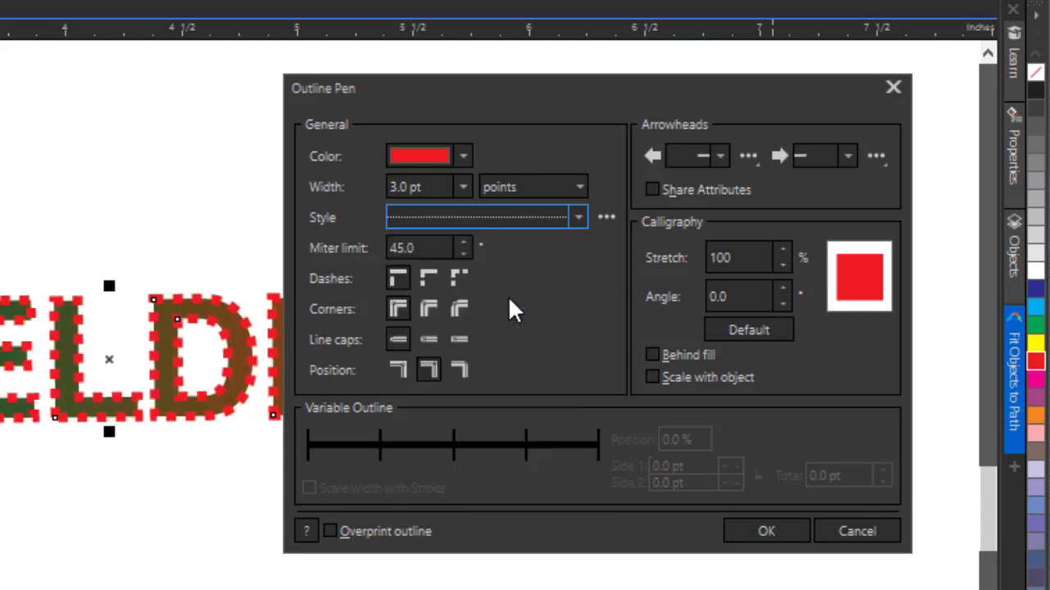
click(579, 218)
click(497, 405)
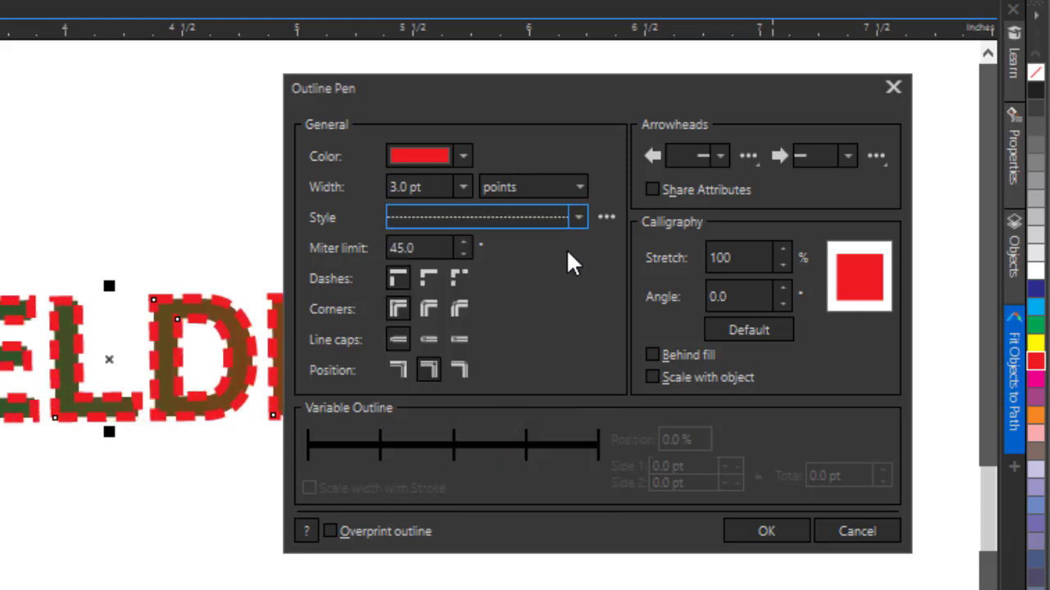
click(579, 216)
click(518, 271)
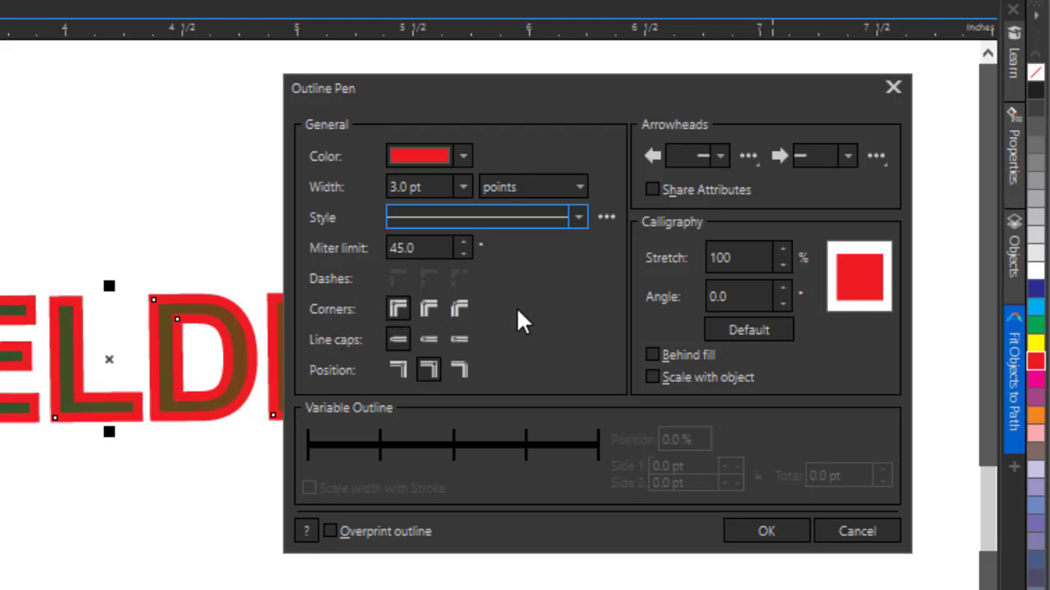
Compare mitered and round corners, choose round ones, and turn on Behind fill and Scale with object for the outline.
click(431, 309)
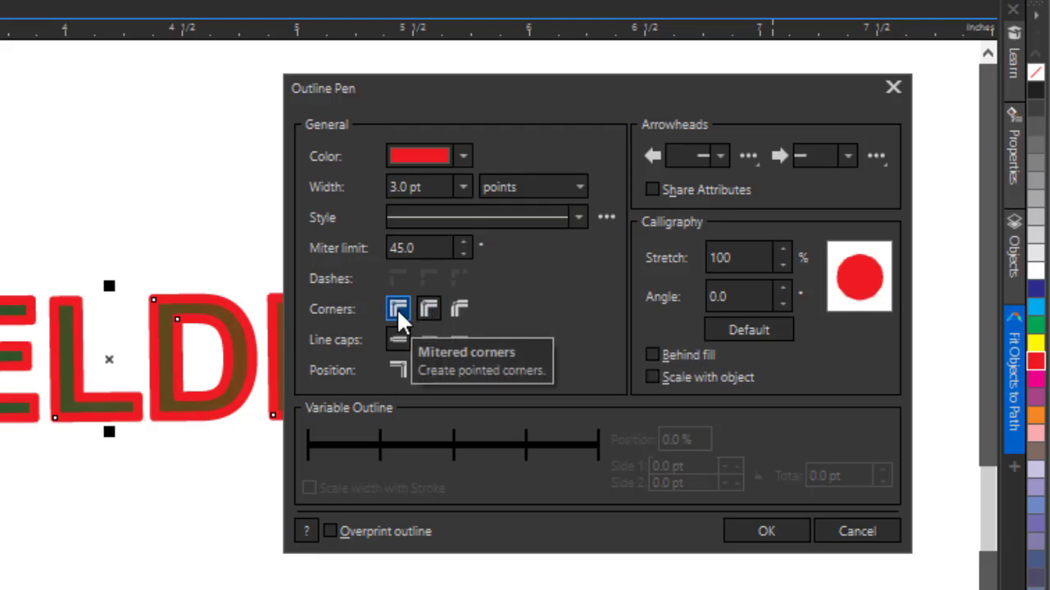
click(396, 308)
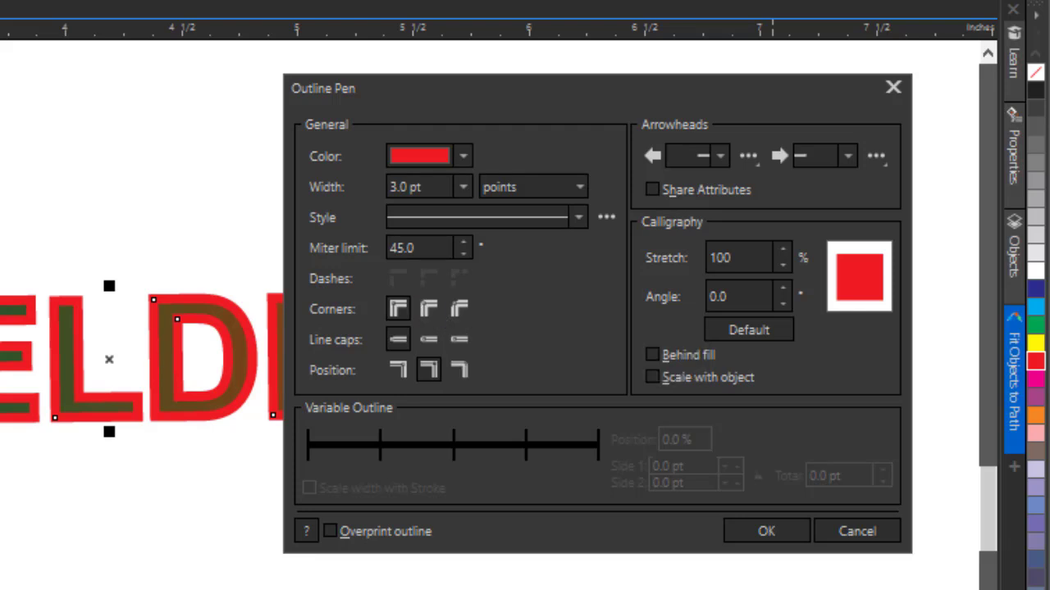
click(429, 308)
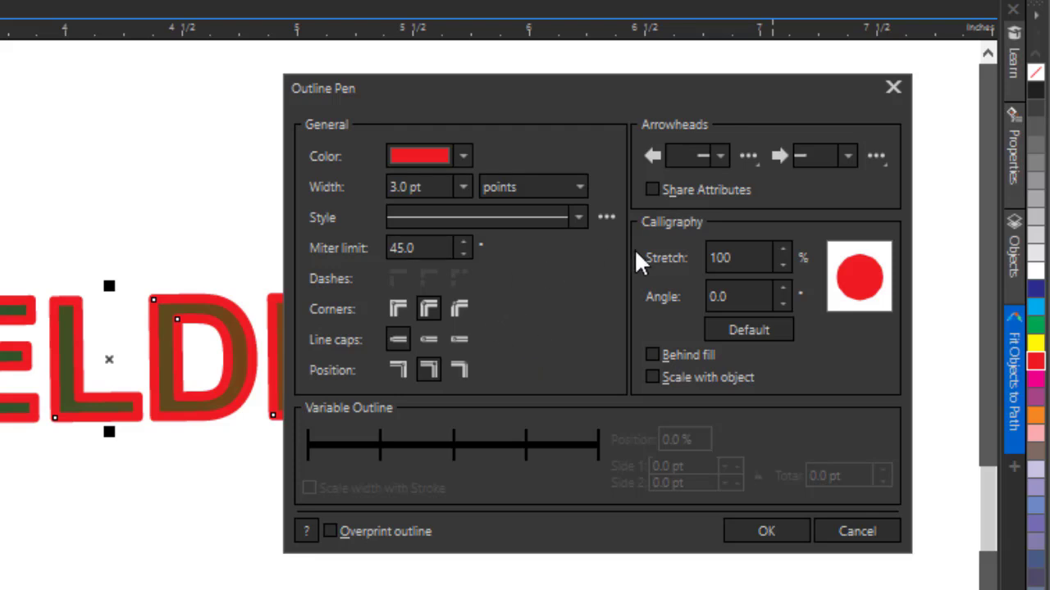
click(652, 354)
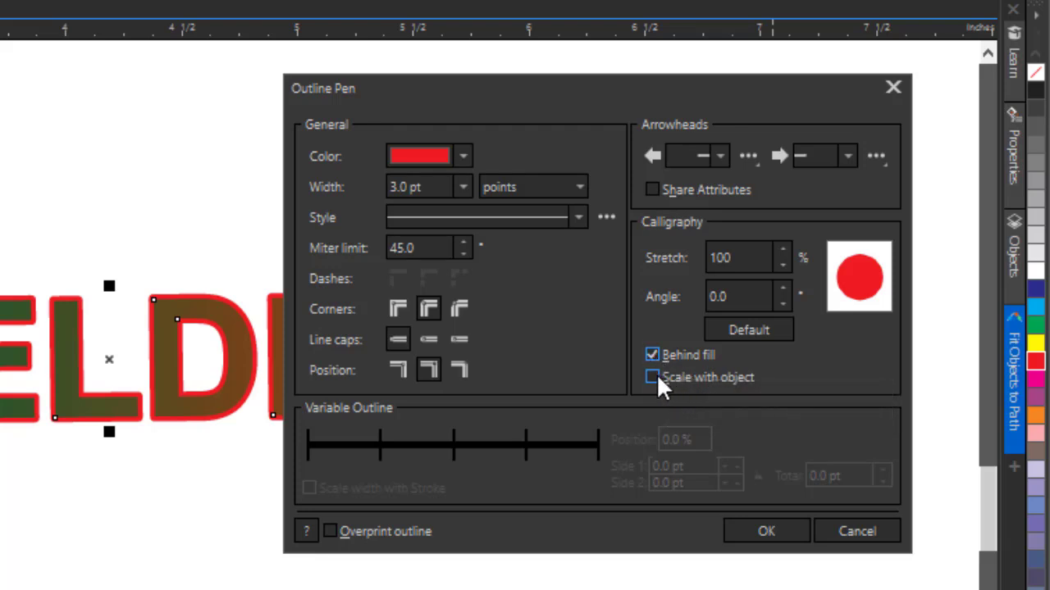
click(652, 379)
Try outline widths of 8.0 pt and 4.0 pt, set the width to 7 pt, and apply the Outline Pen settings.
click(464, 187)
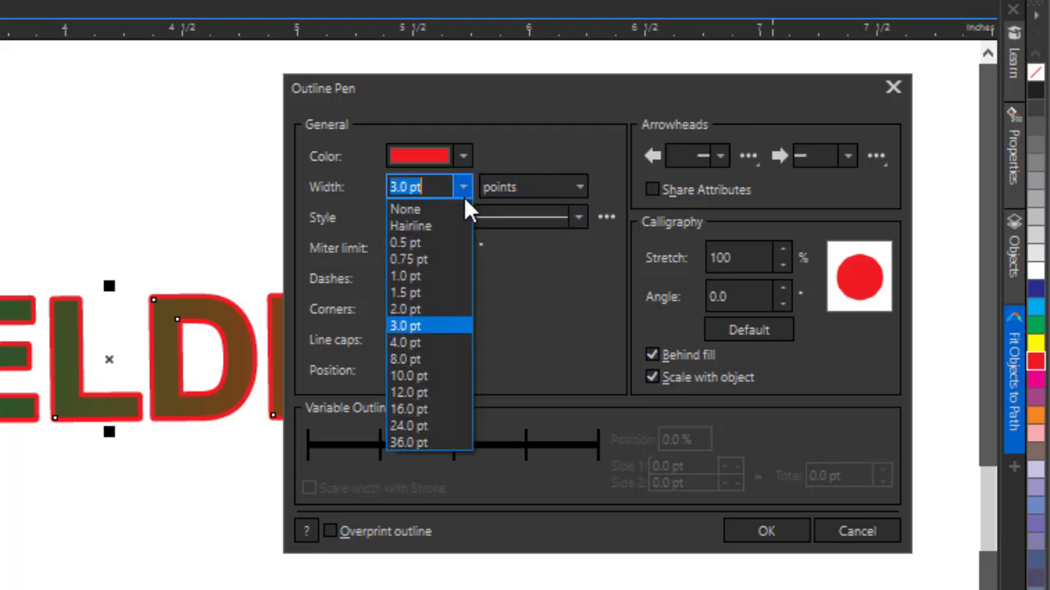
click(421, 366)
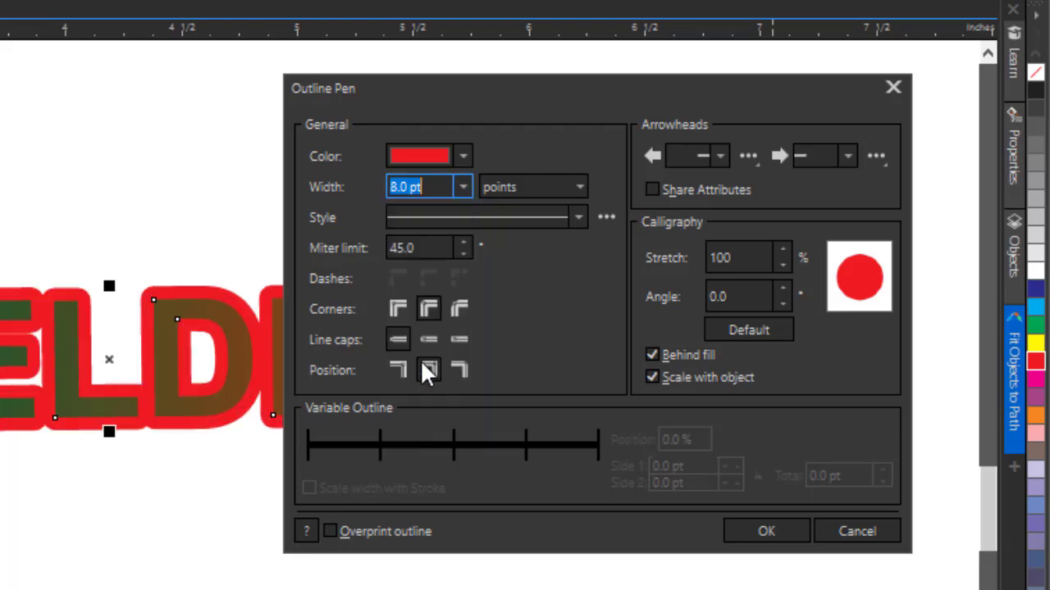
click(463, 156)
click(602, 102)
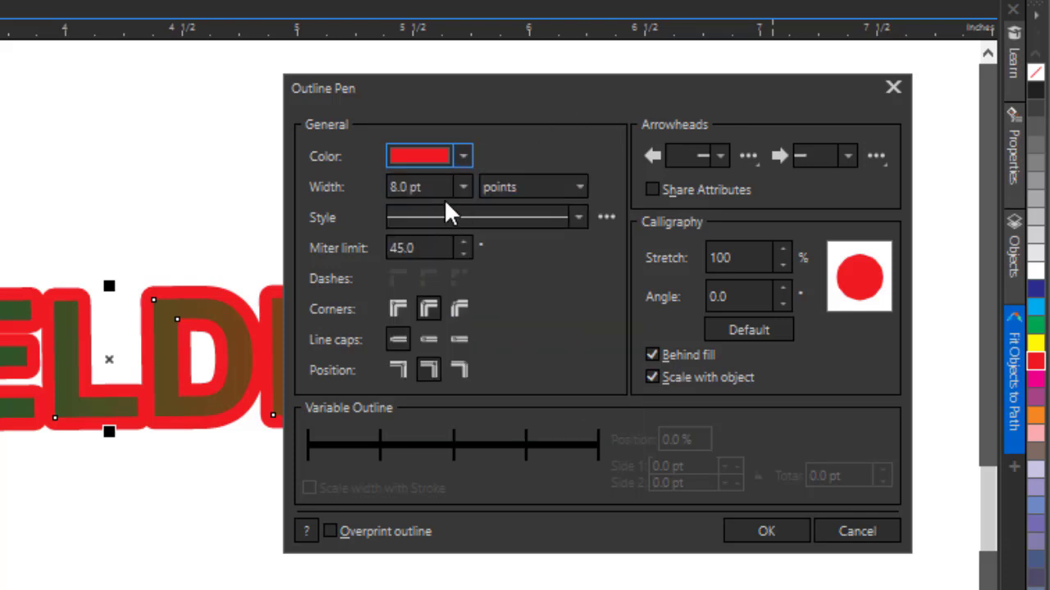
click(464, 186)
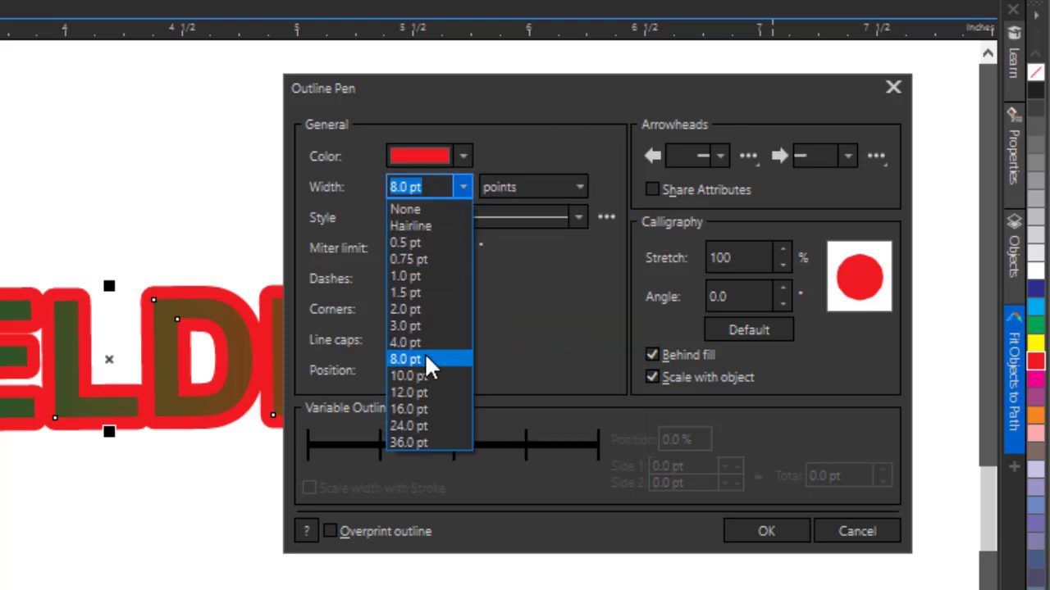
click(421, 340)
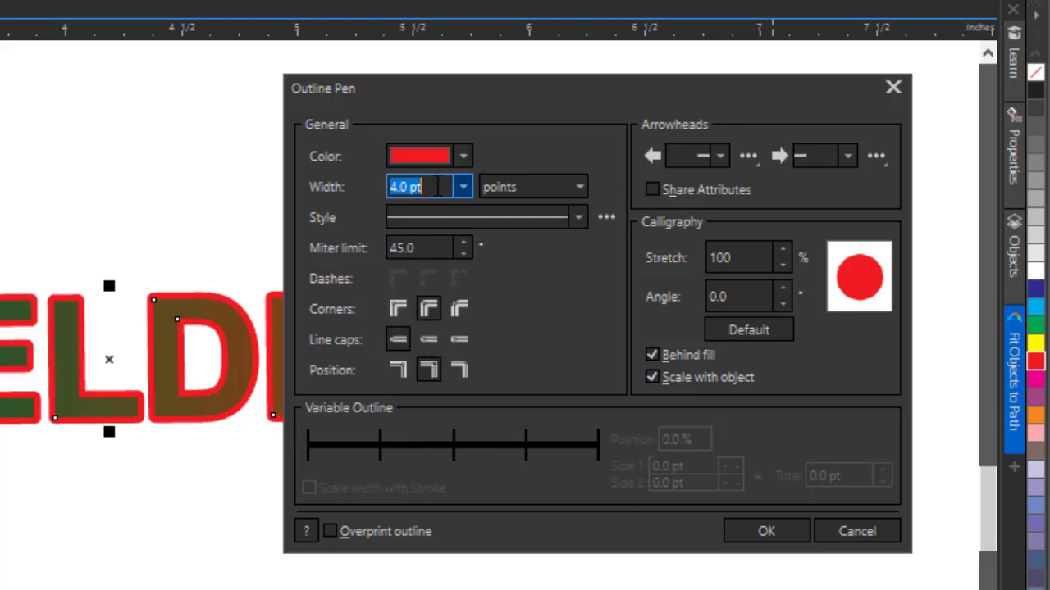
text(7)
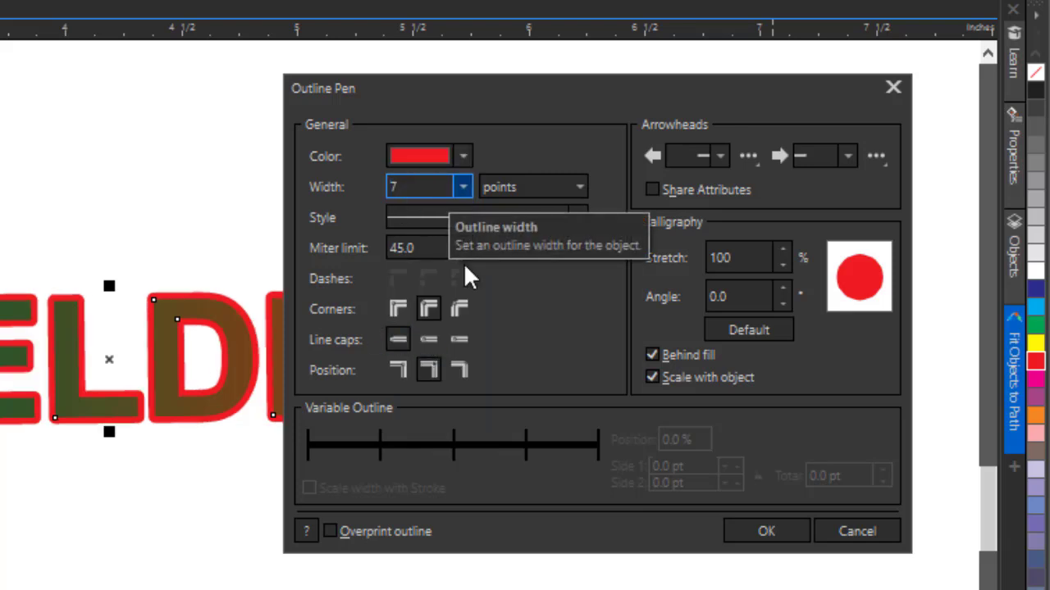
click(766, 531)
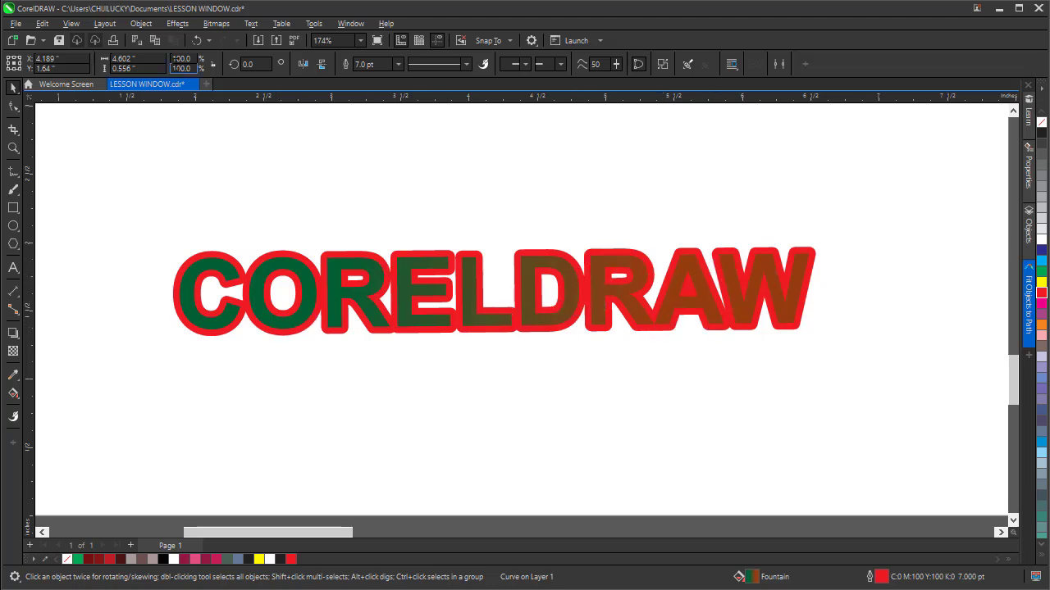
Convert the lettering's red outline to a separate object and deselect it.
click(141, 23)
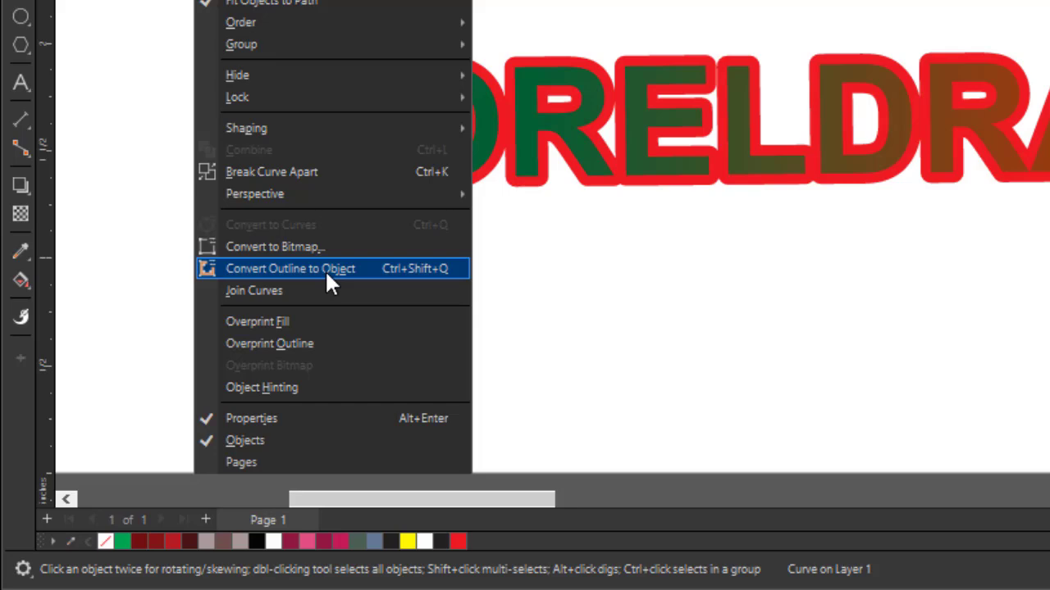
click(325, 269)
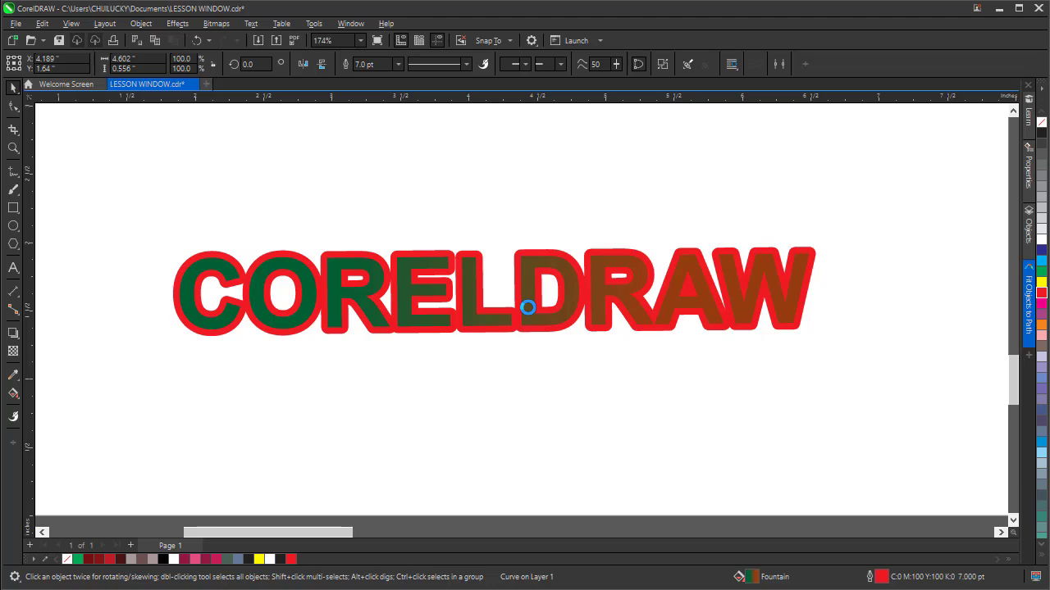
click(528, 307)
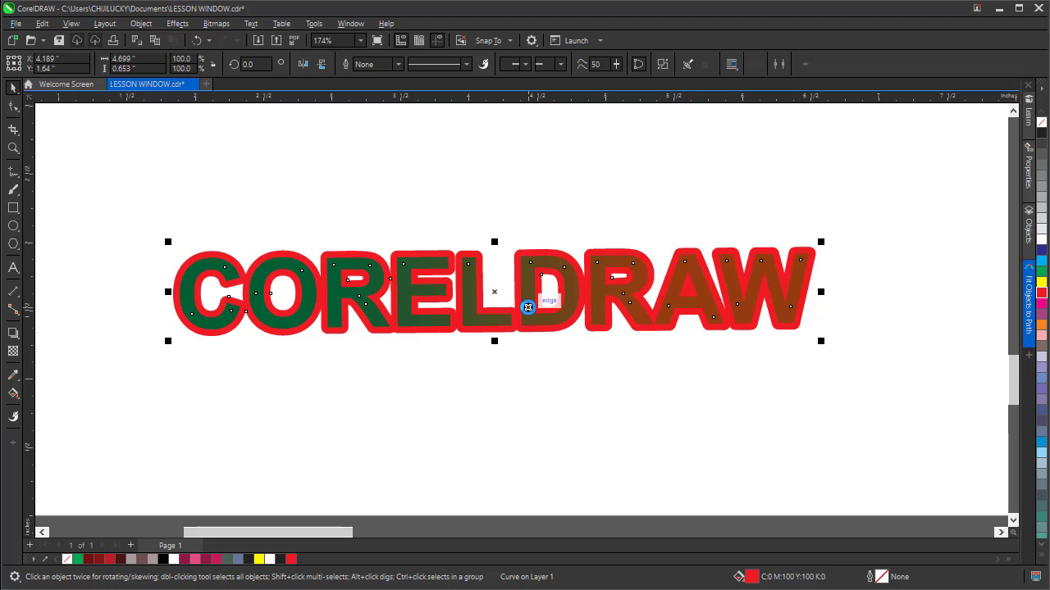
click(732, 177)
Move the gradient lettering down off the red outline object twice, undoing each move.
click(745, 321)
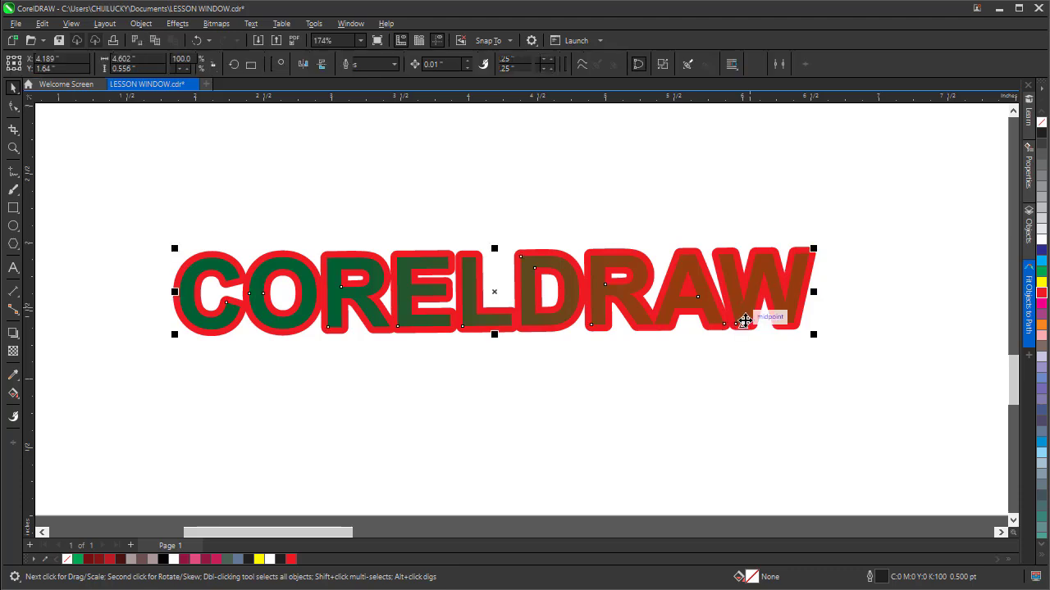
drag(745, 321, 751, 368)
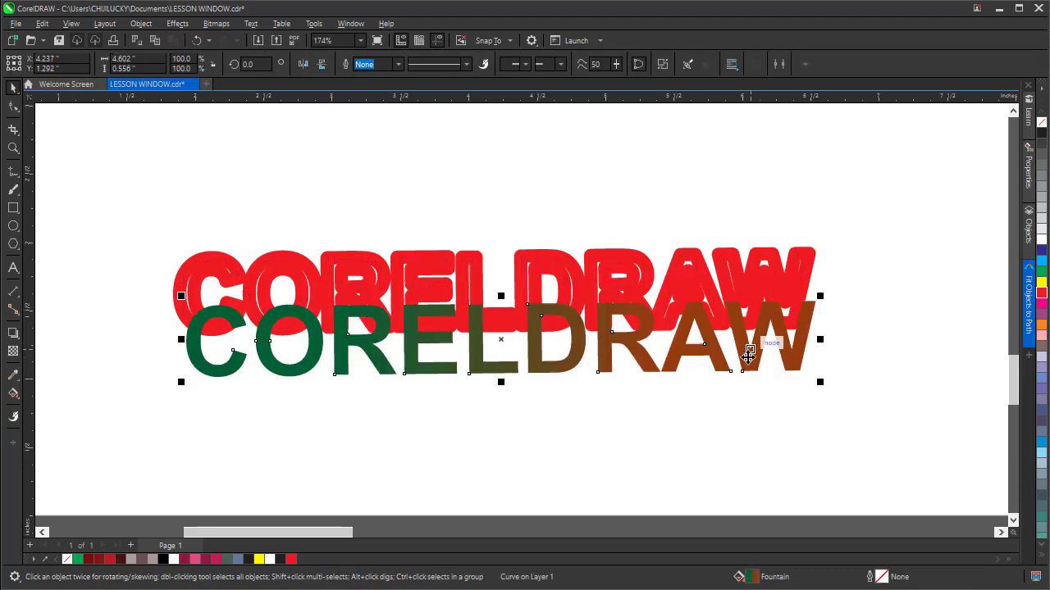
key(ctrl+z)
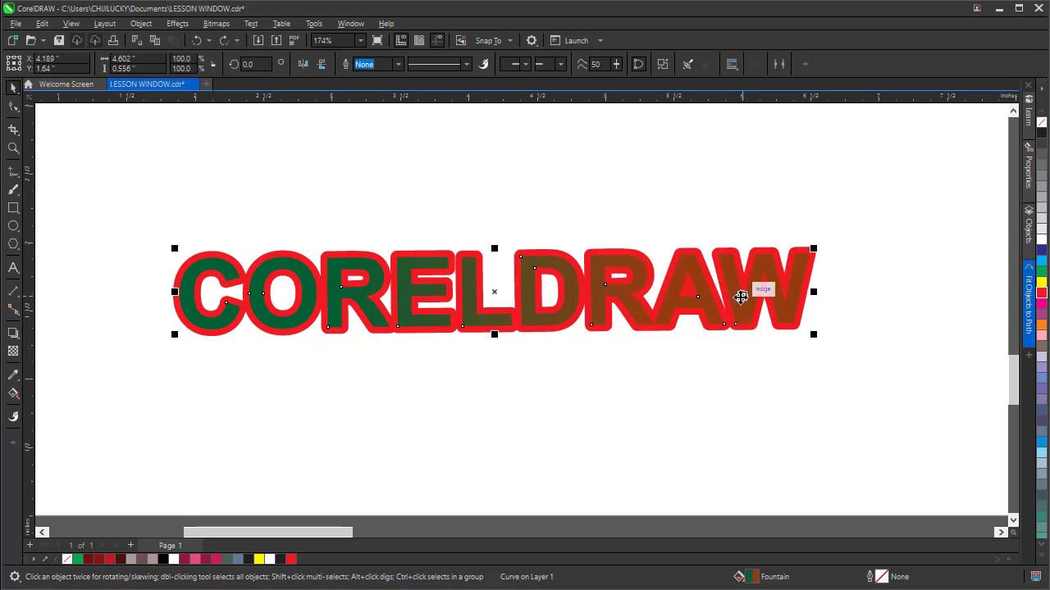
drag(741, 297, 755, 370)
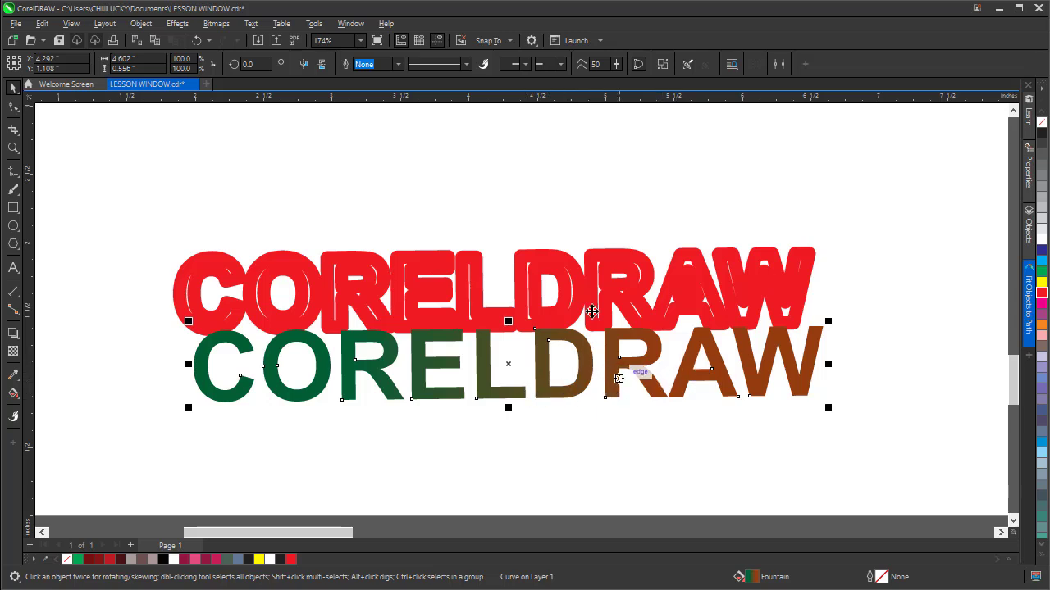
click(477, 279)
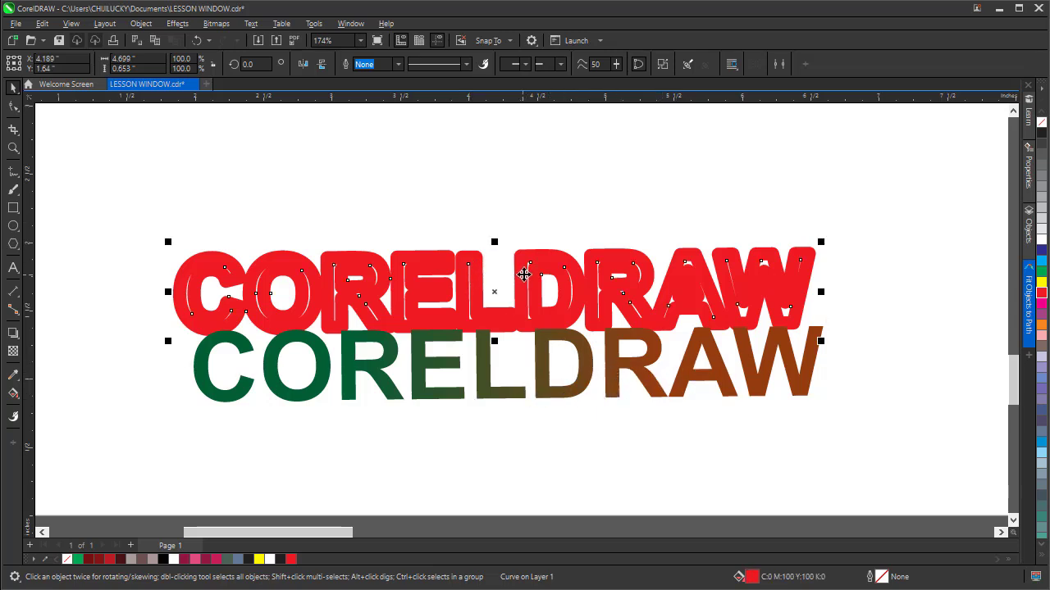
key(ctrl+z)
click(850, 271)
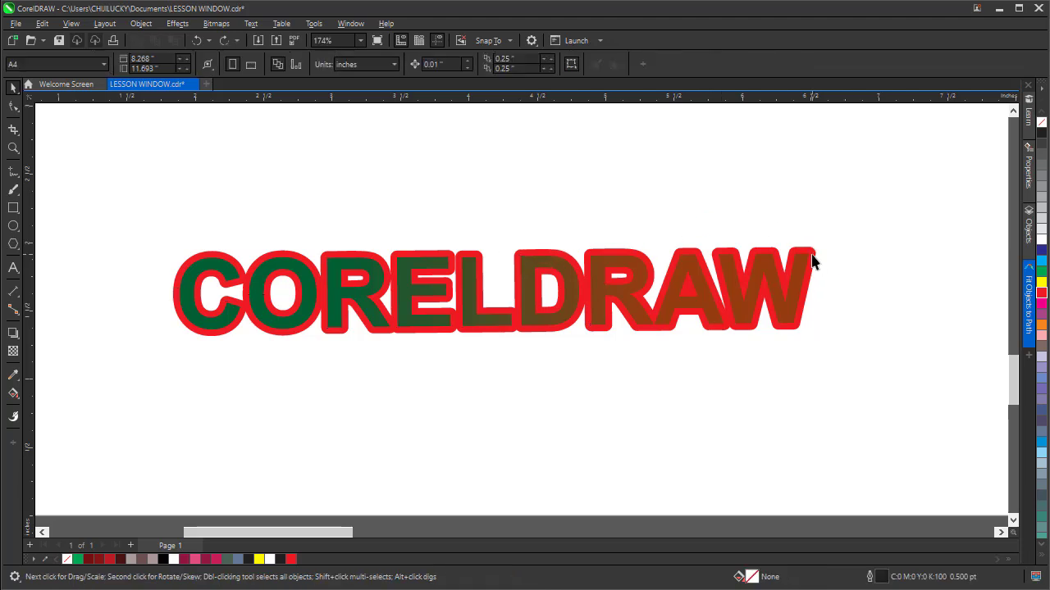
Select the red outline object behind the CORELDRAW lettering and change its uniform fill to a fountain fill.
click(812, 261)
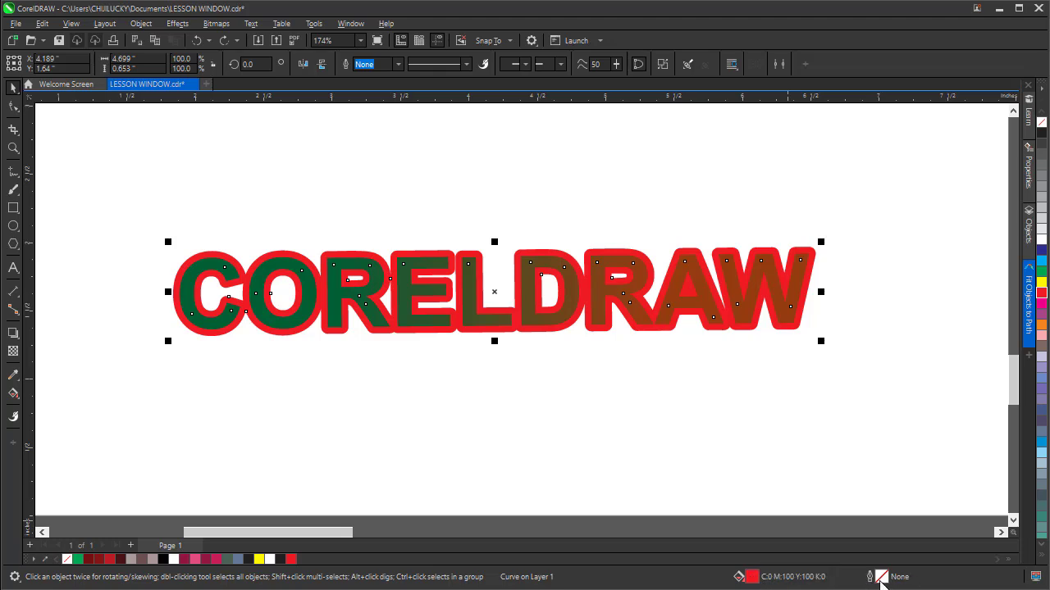
double_click(749, 577)
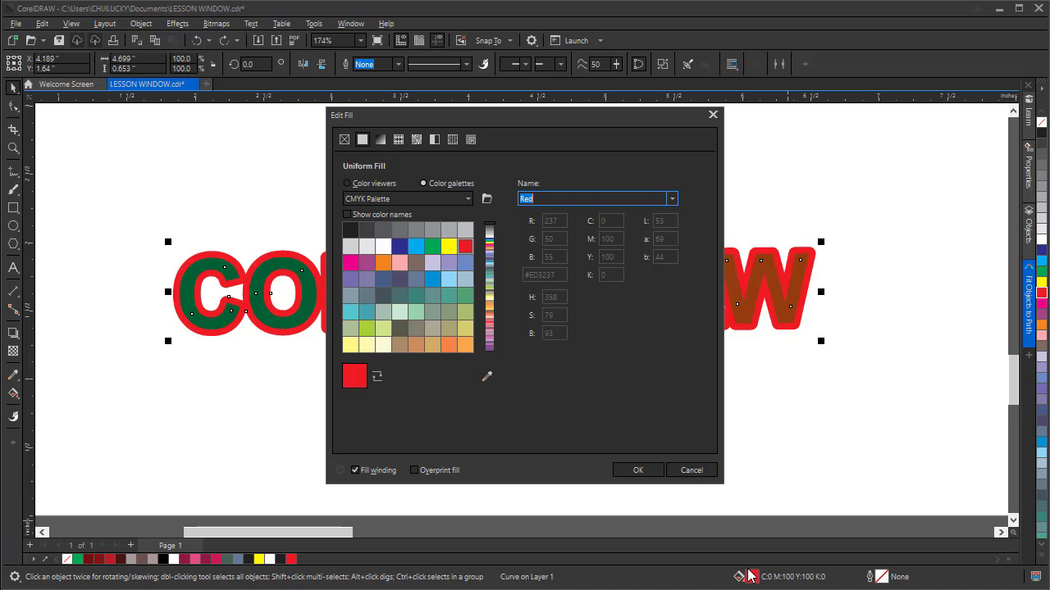
drag(639, 123, 750, 184)
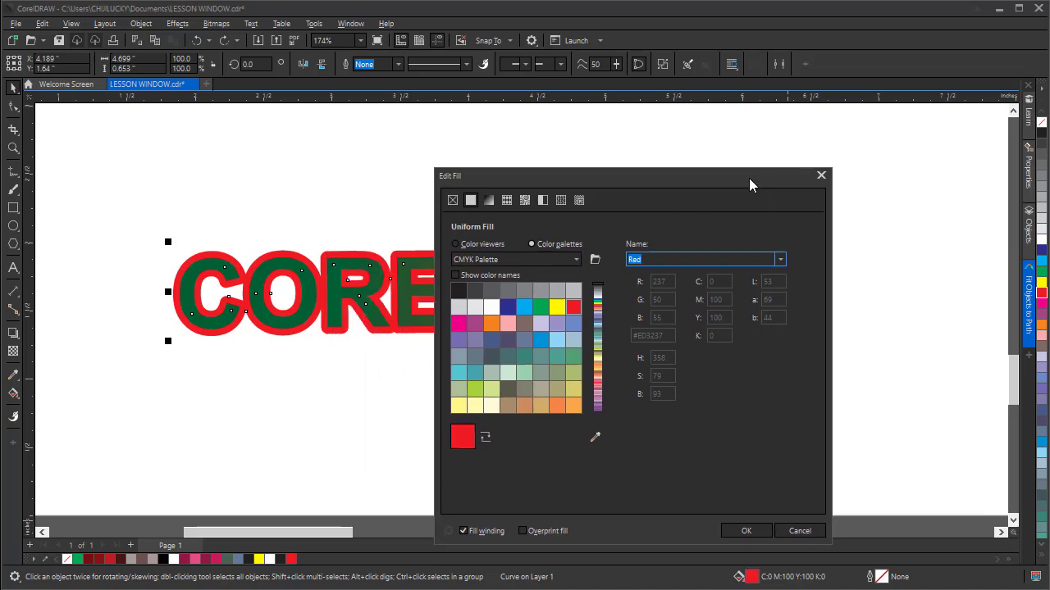
click(493, 202)
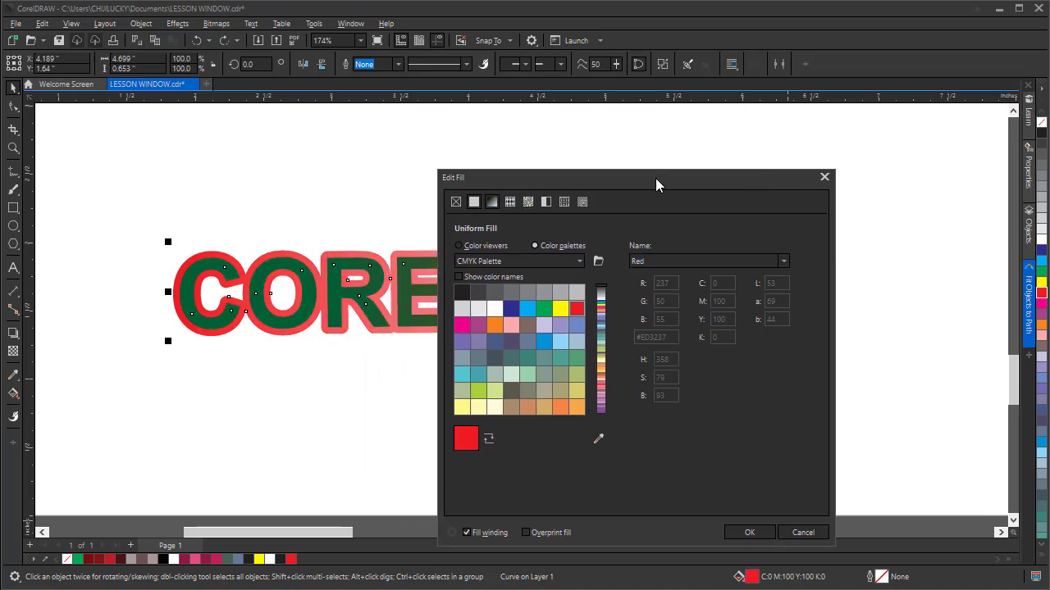
drag(607, 180, 762, 72)
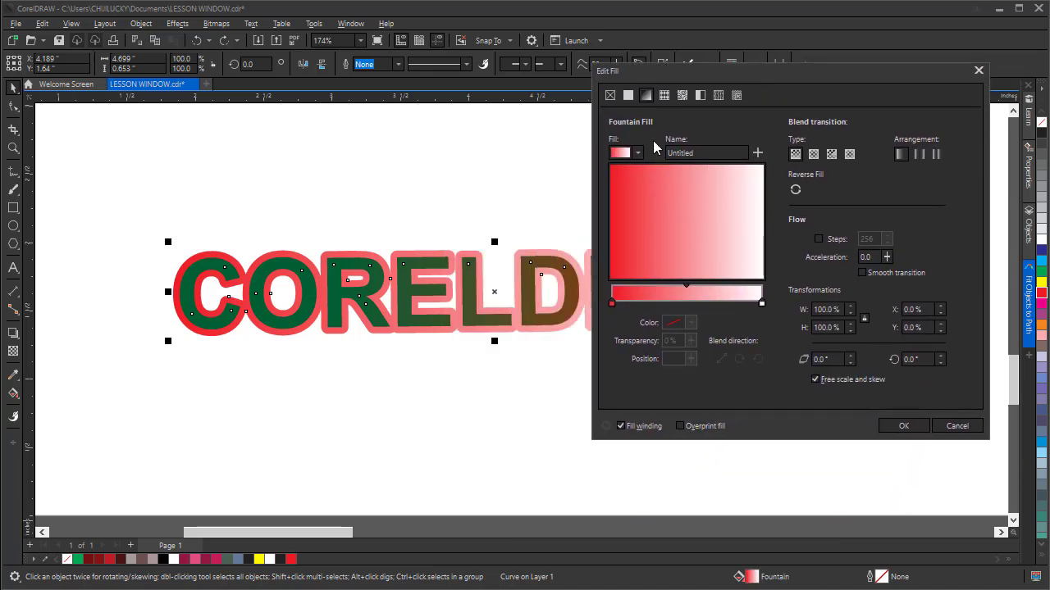
Set the fountain fill's white end colour to amber #EB9F11, apply the fill, and deselect the outline object.
click(760, 303)
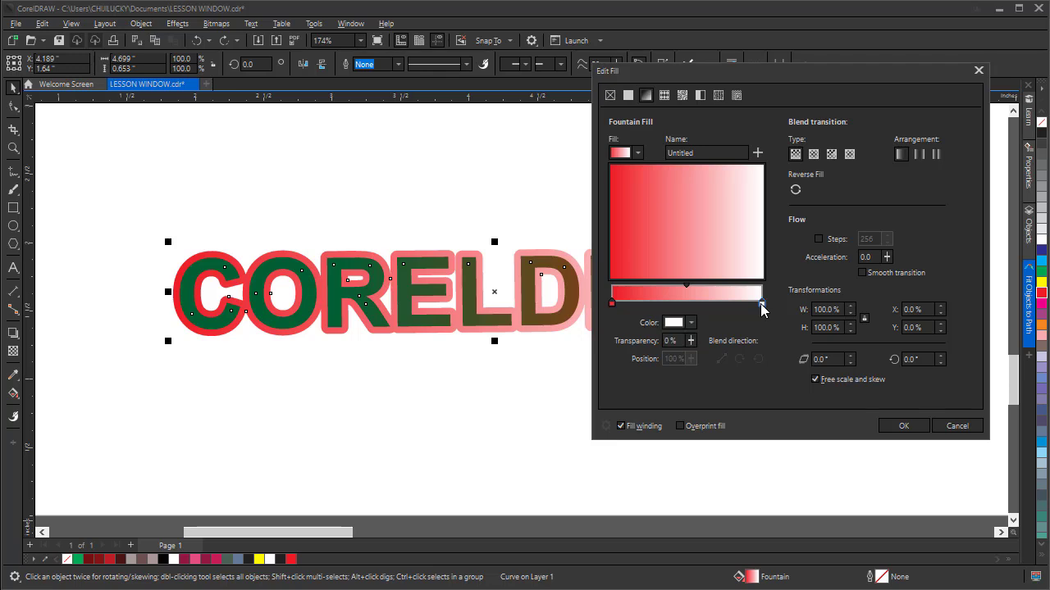
click(690, 324)
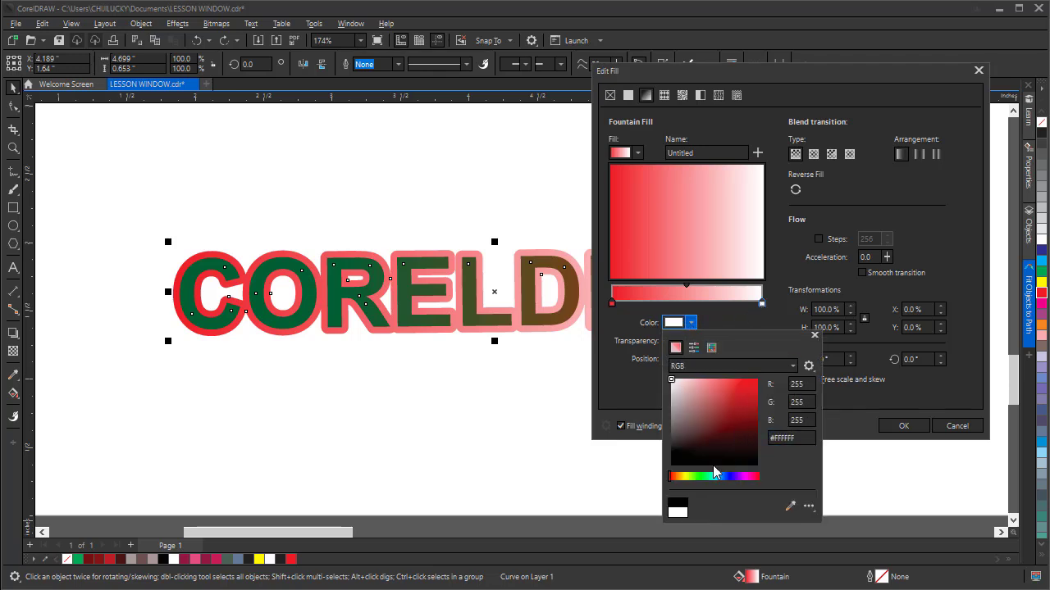
click(674, 477)
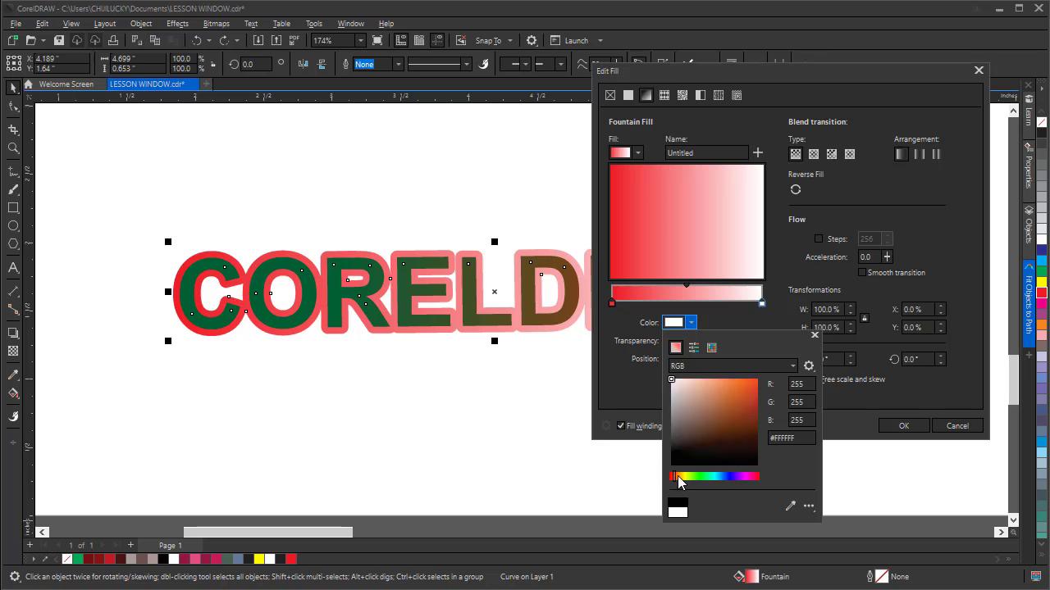
click(755, 477)
mouse_move(756, 479)
mouse_down()
mouse_move(744, 477)
mouse_move(756, 477)
mouse_up()
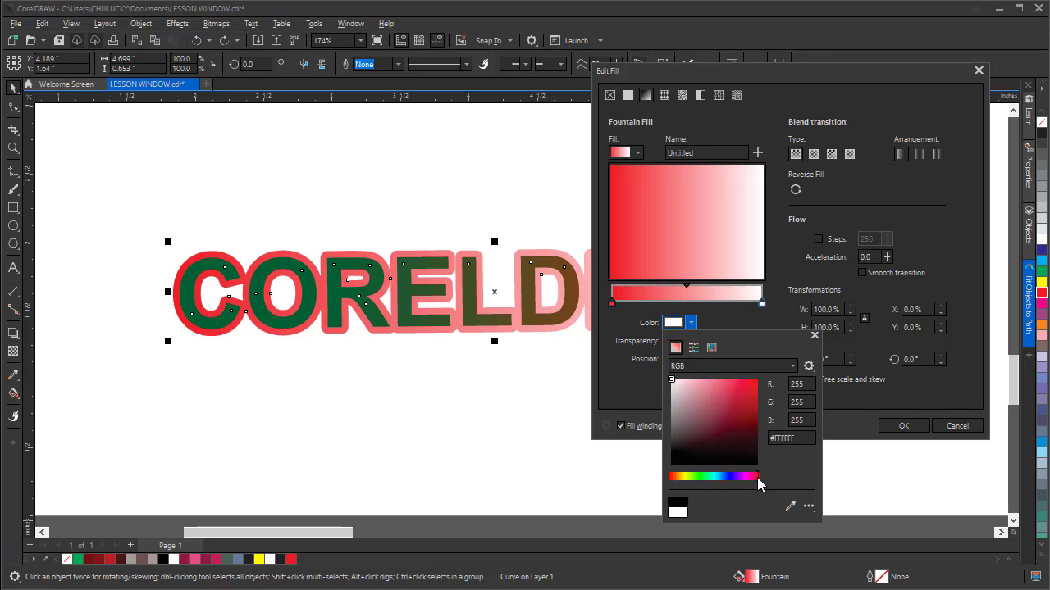
click(745, 414)
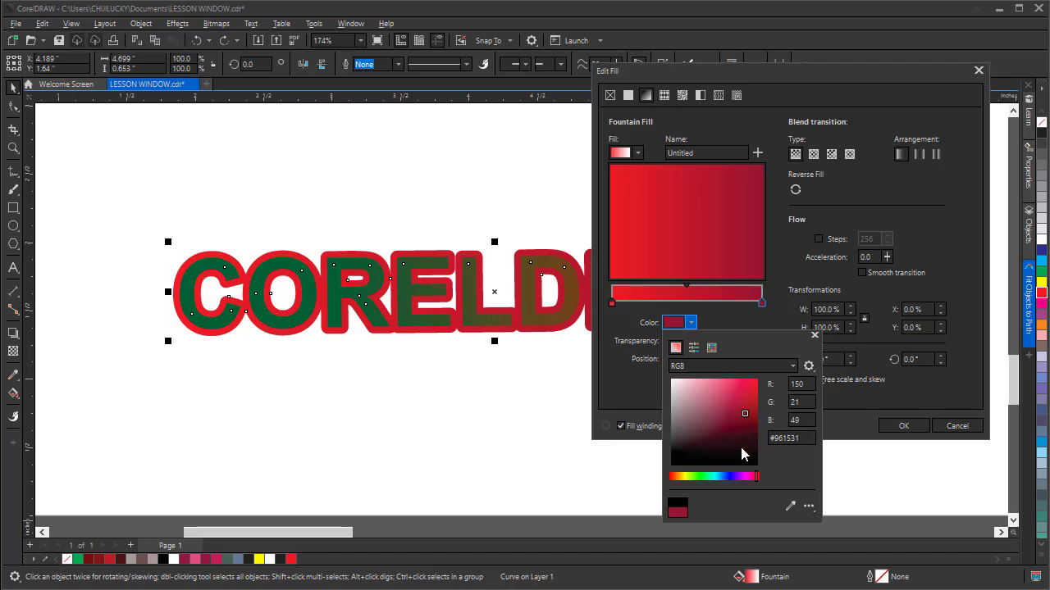
drag(690, 478, 675, 477)
click(746, 400)
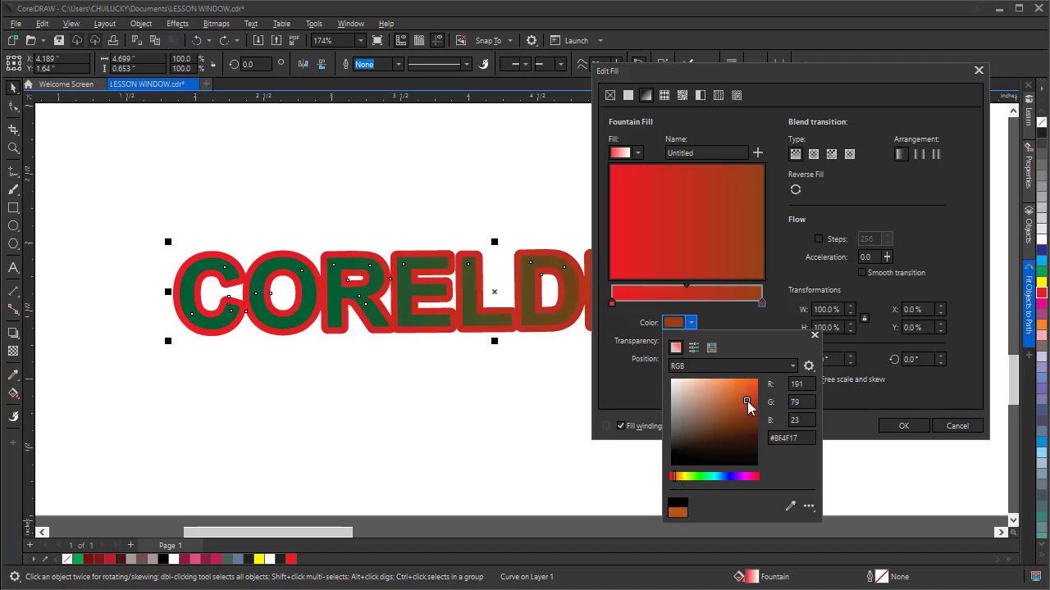
click(679, 478)
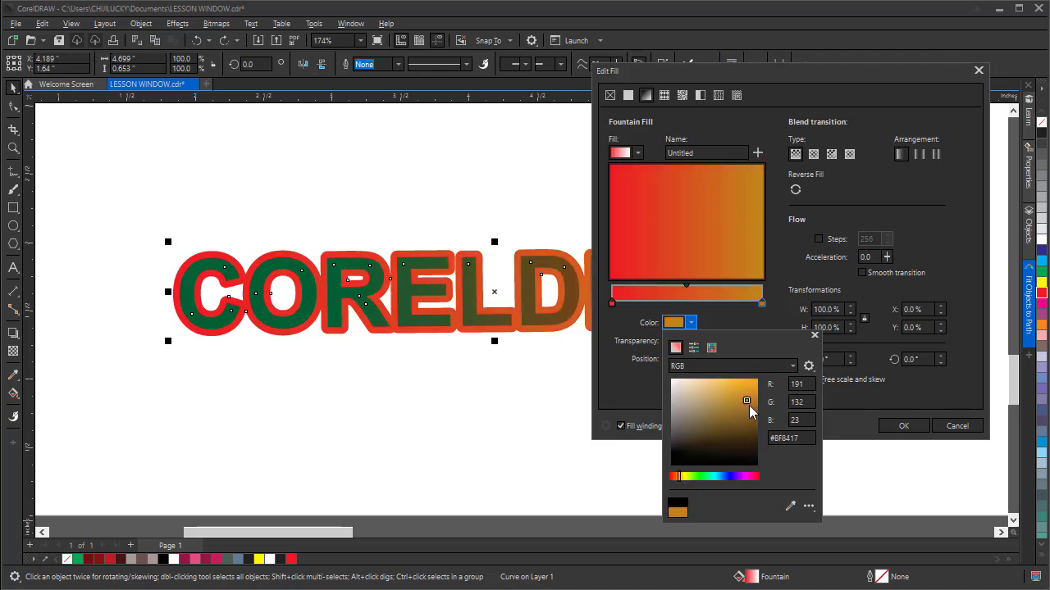
drag(749, 390, 752, 385)
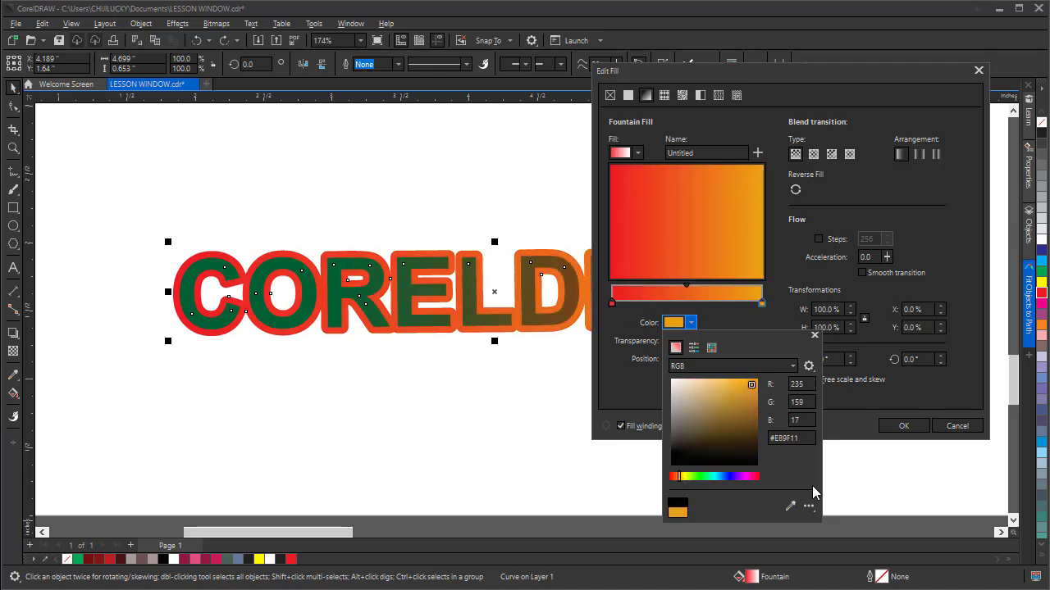
click(857, 410)
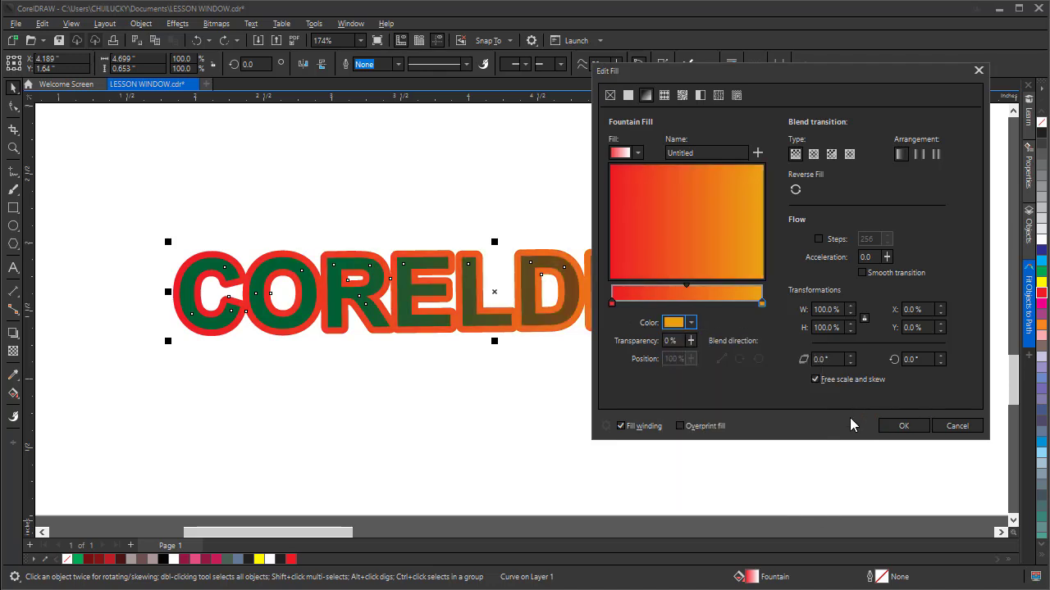
click(902, 426)
scroll(403, 339, down, 1)
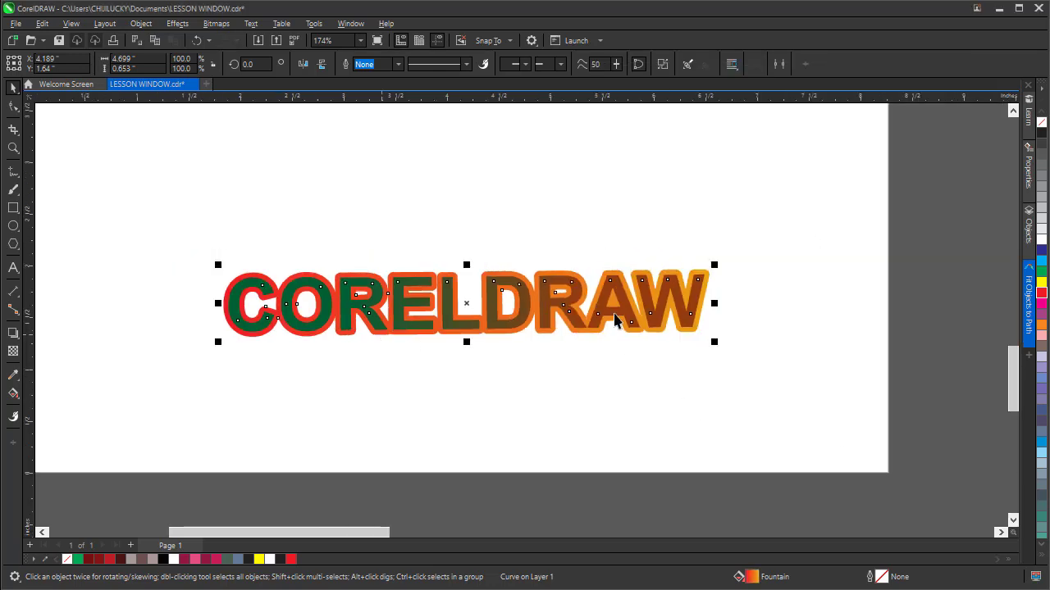
scroll(616, 323, up, 1)
scroll(687, 293, down, 2)
scroll(663, 276, up, 1)
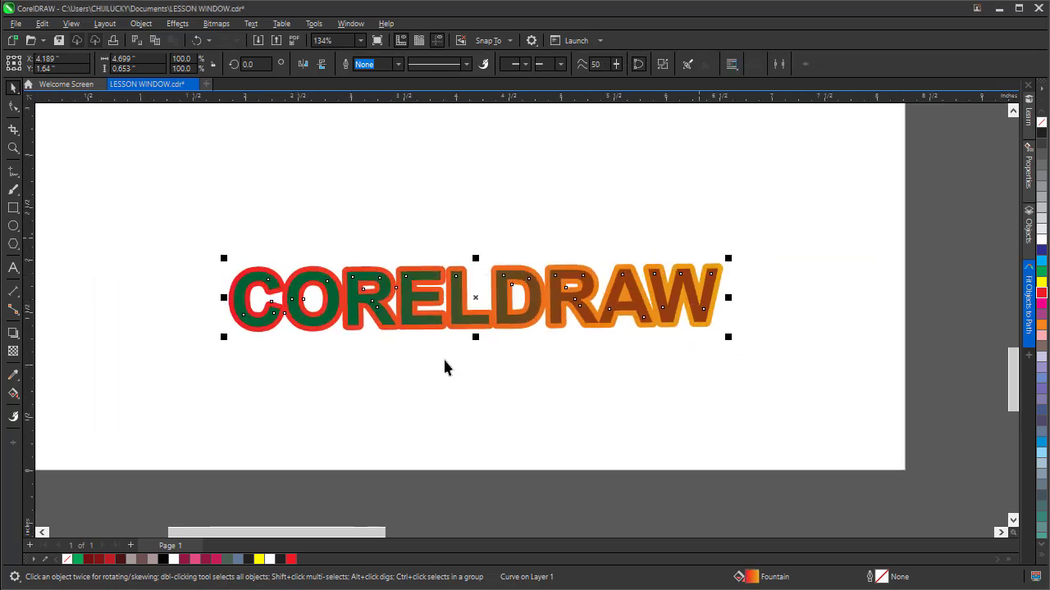
click(697, 210)
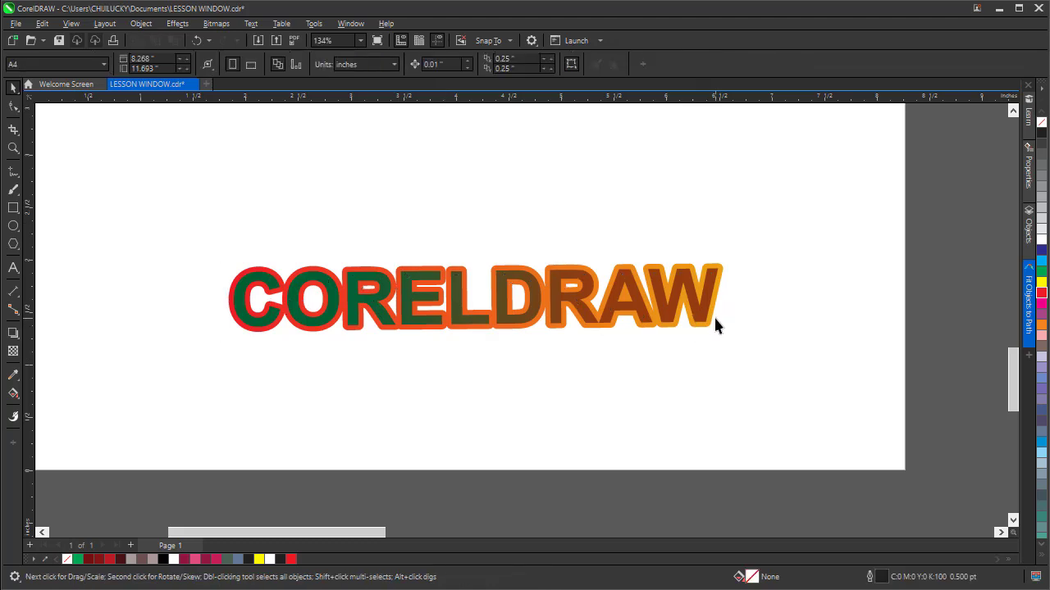
Try a solid black fill on the red-to-amber outline object, and undo it.
scroll(492, 318, up, 2)
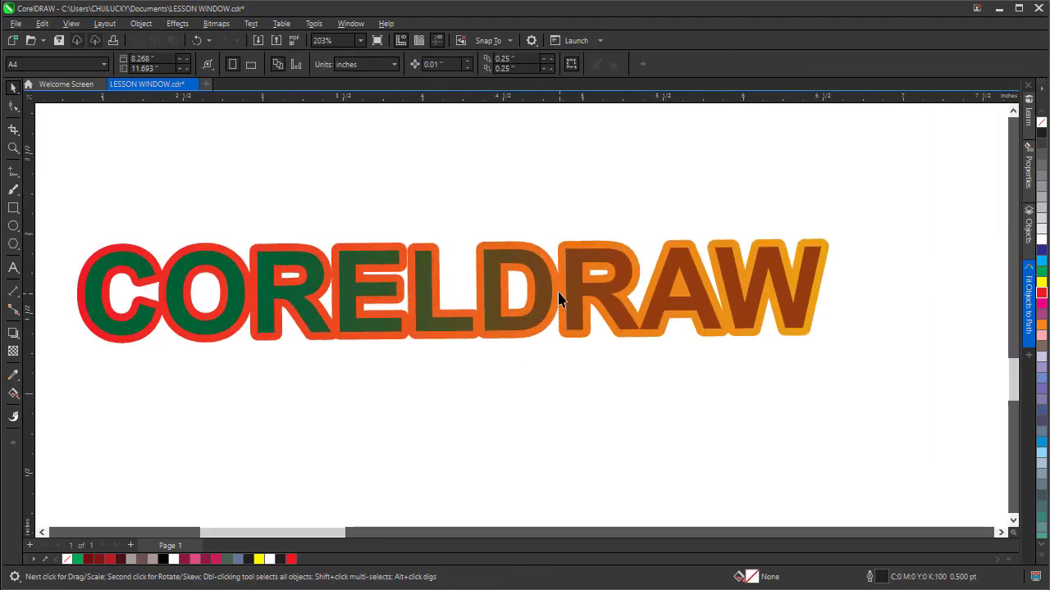
click(557, 299)
scroll(549, 317, down, 1)
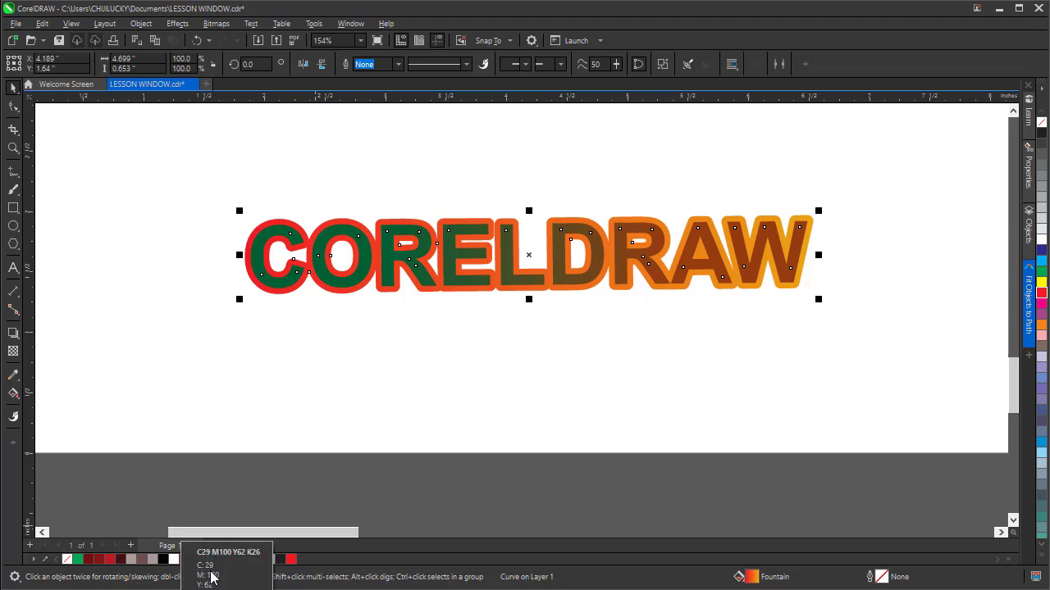
right_click(163, 559)
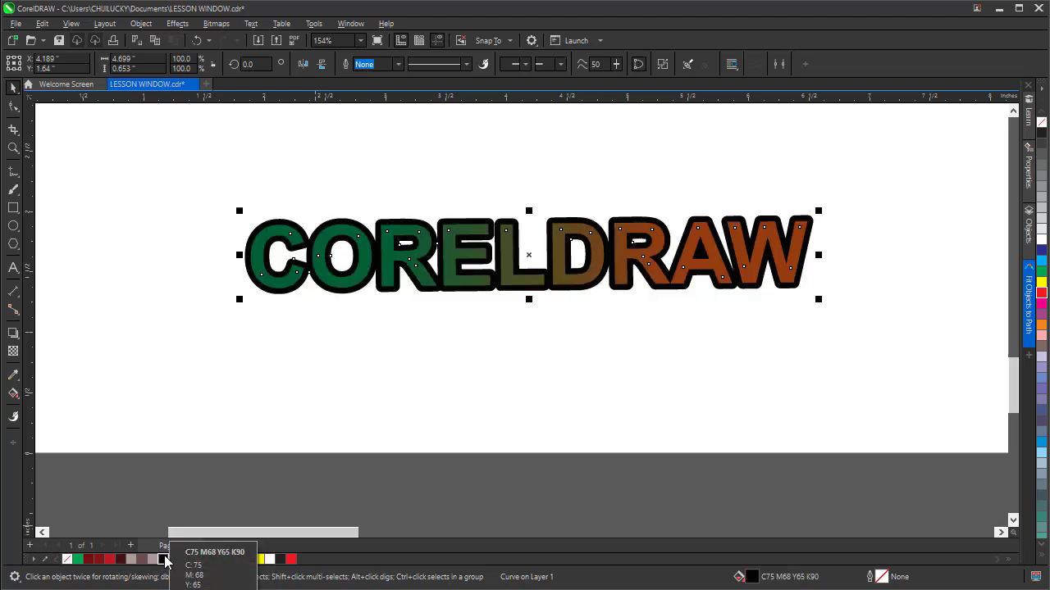
key(ctrl+z)
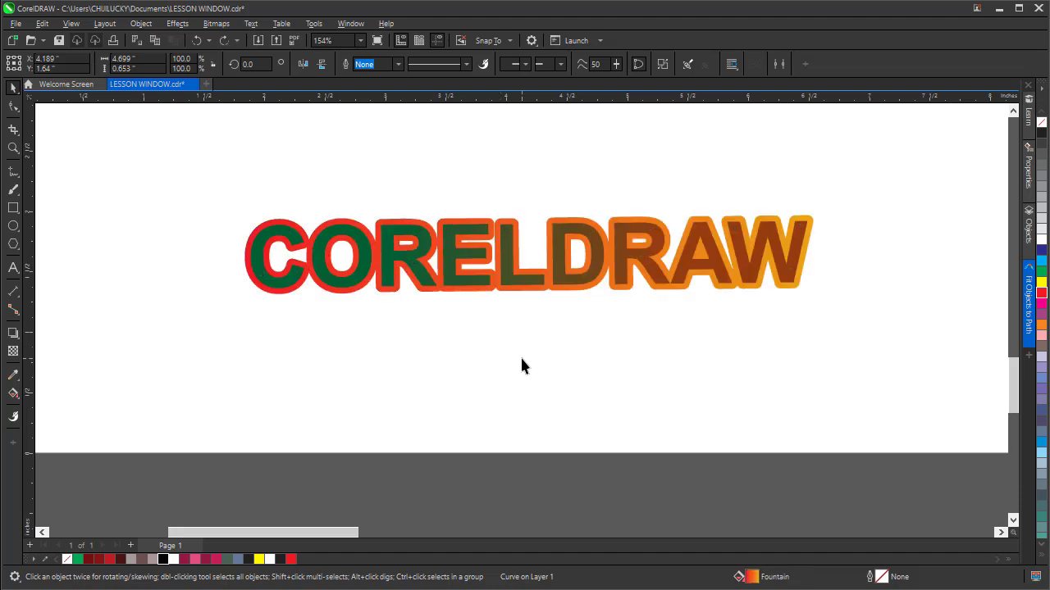
Select the front CORELDRAW lettering and fill it with black (C75 M68 Y65 K90).
click(459, 257)
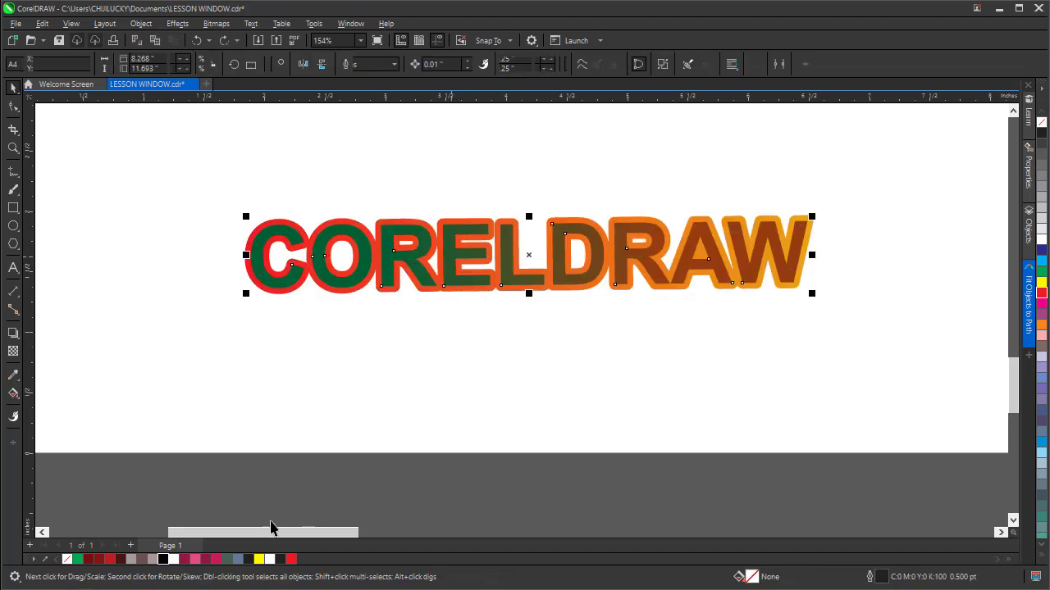
click(153, 559)
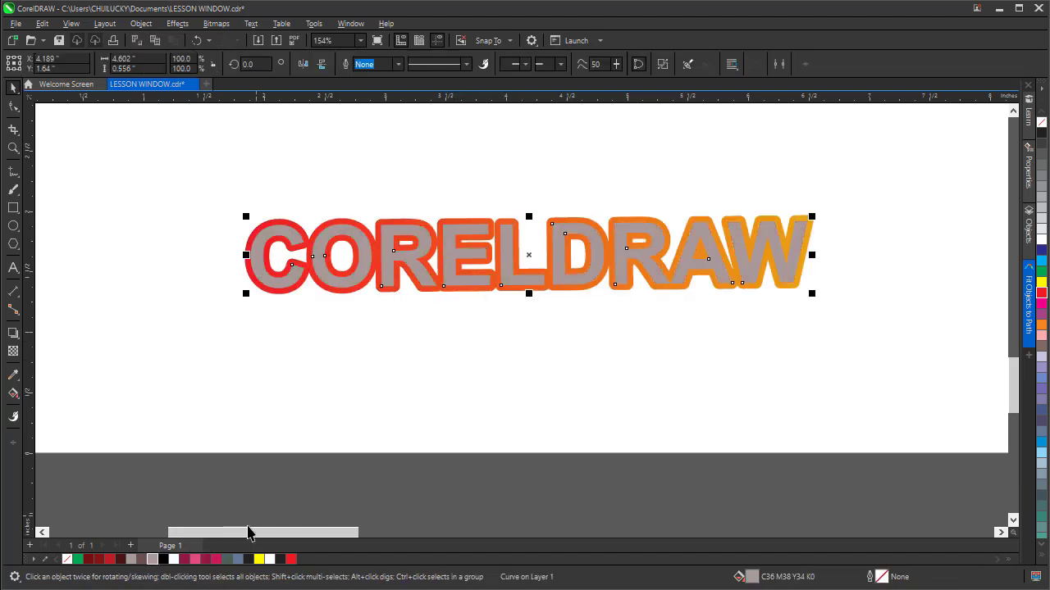
click(163, 559)
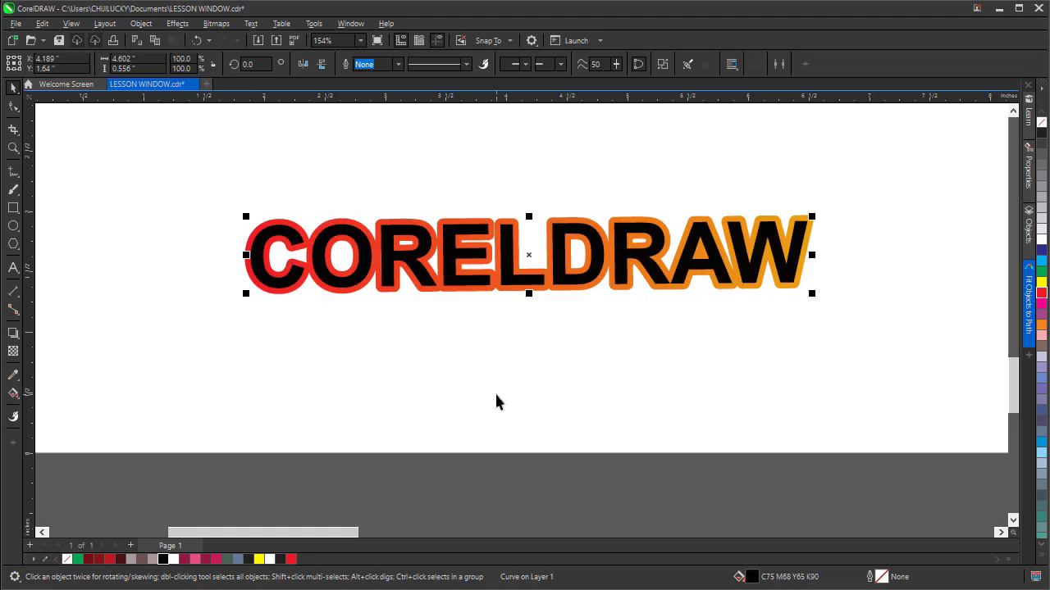
scroll(377, 428, down, 1)
scroll(623, 237, up, 1)
scroll(499, 393, down, 2)
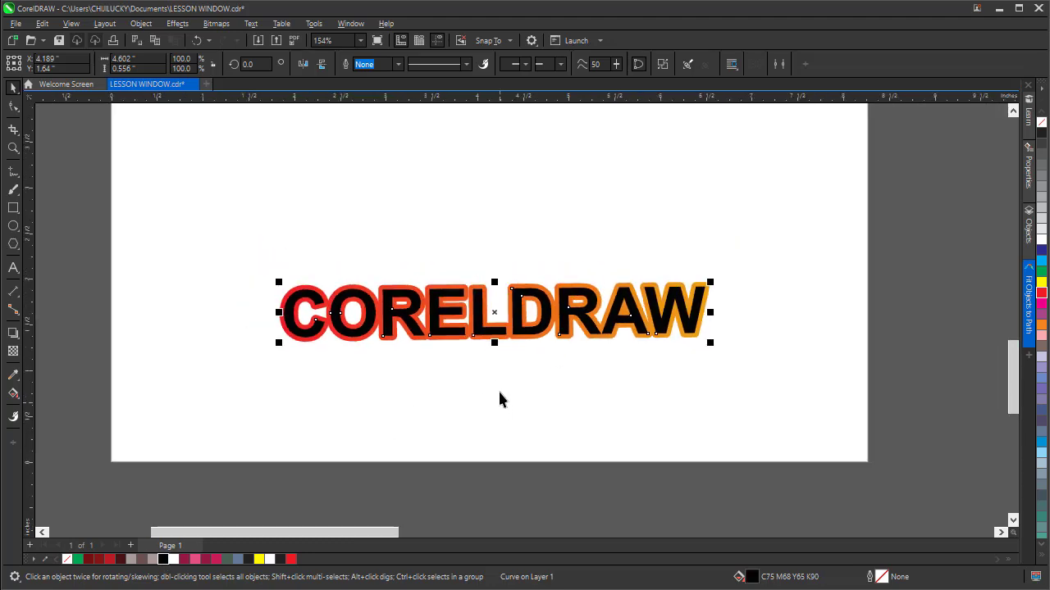
click(141, 24)
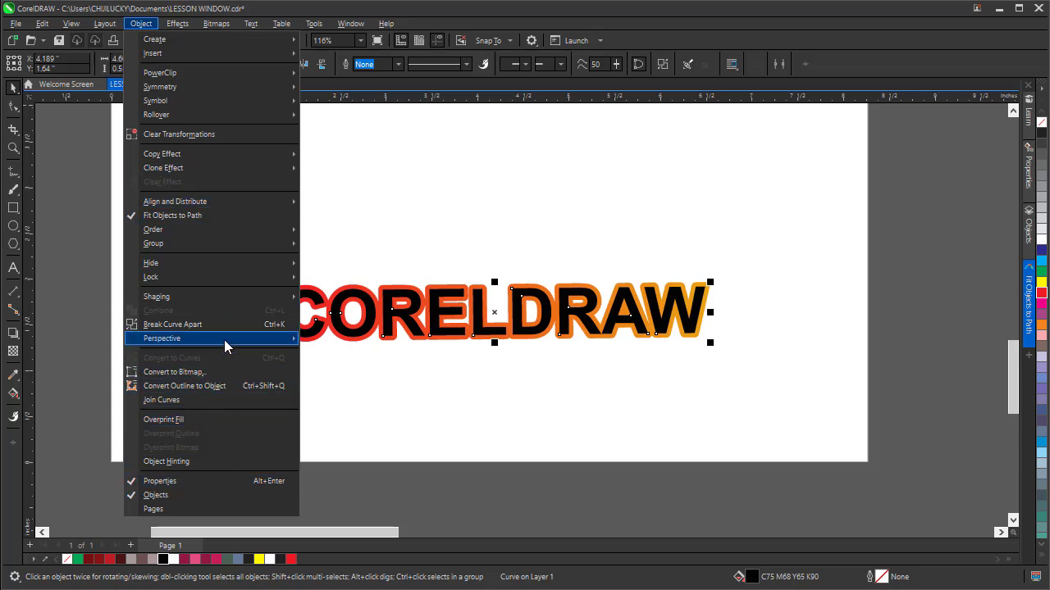
mouse_move(224, 340)
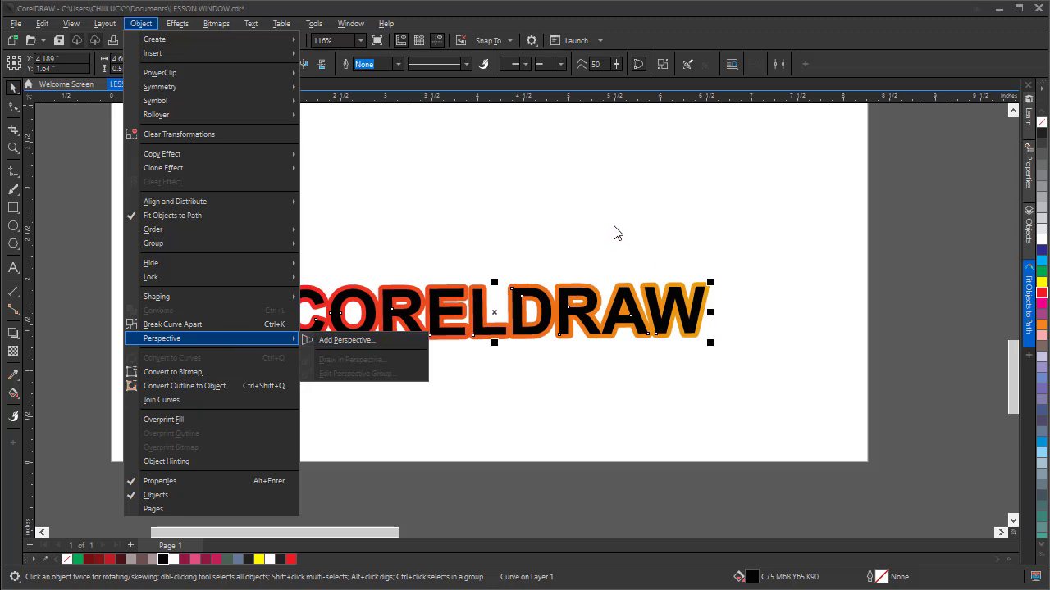
click(634, 13)
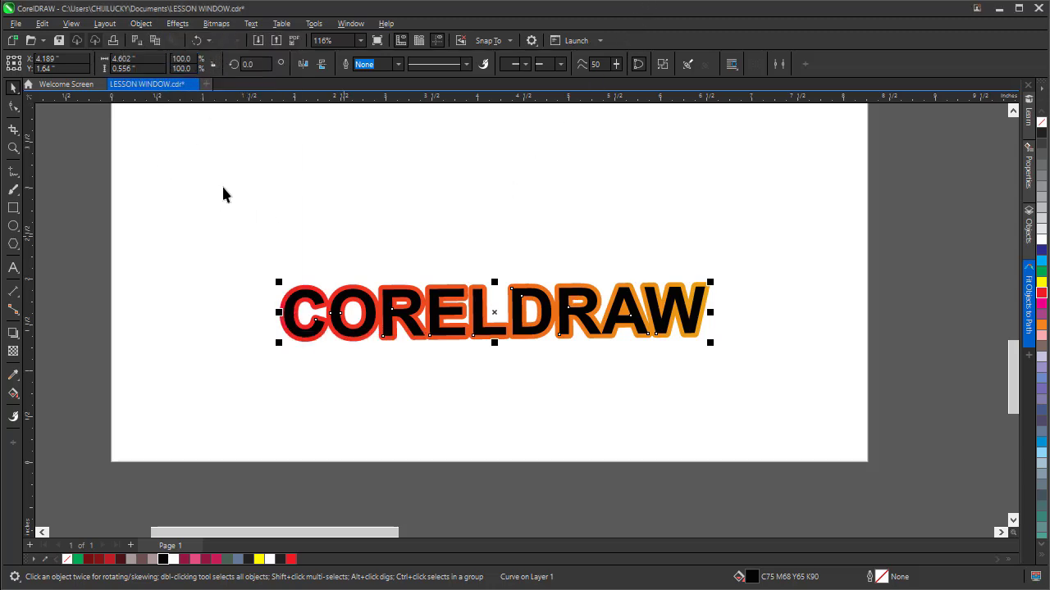